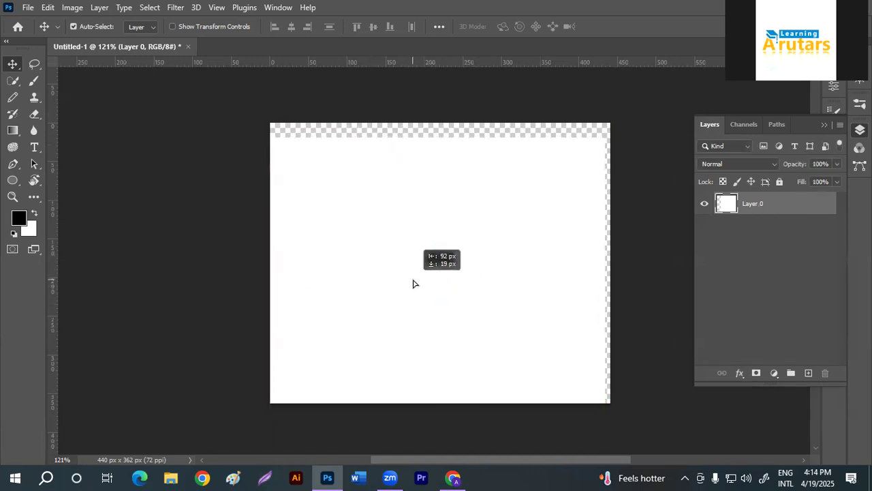
Step: Reposition the white layer with the Move tool so it fills the whole canvas
right_click(12, 64)
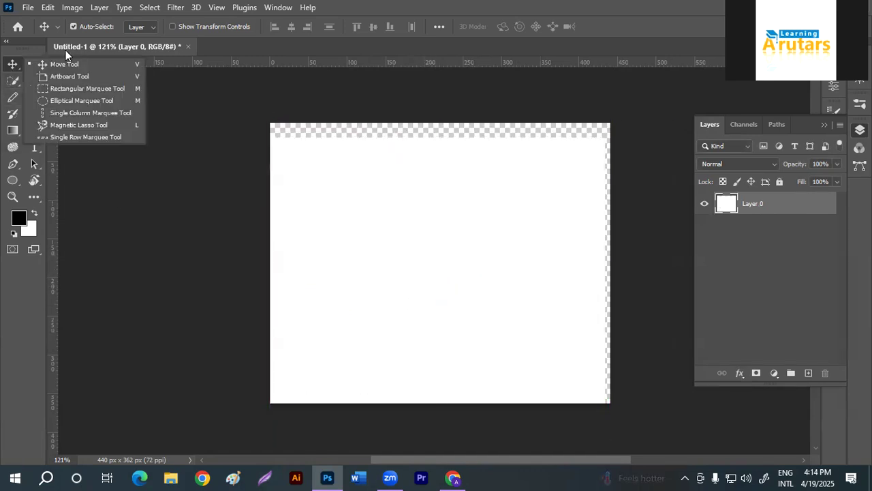
click(85, 64)
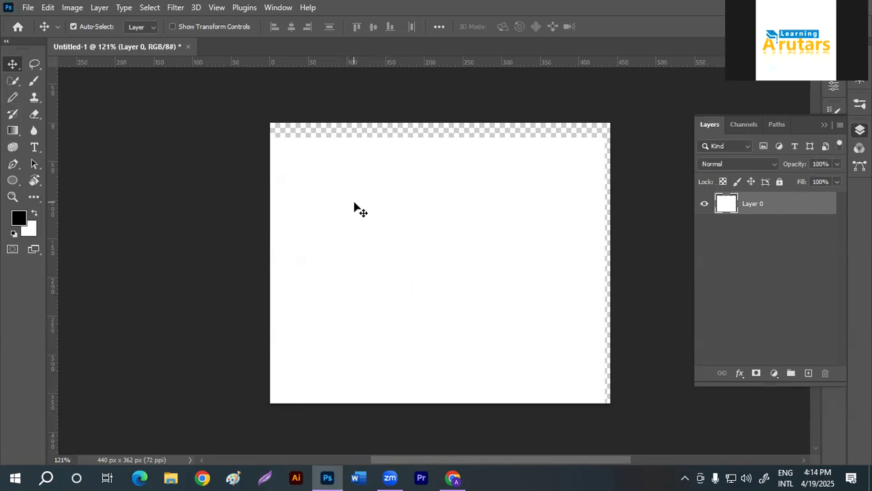
mouse_move(448, 276)
mouse_down()
mouse_move(468, 255)
mouse_move(422, 286)
mouse_move(437, 268)
mouse_move(463, 265)
mouse_move(457, 263)
mouse_up()
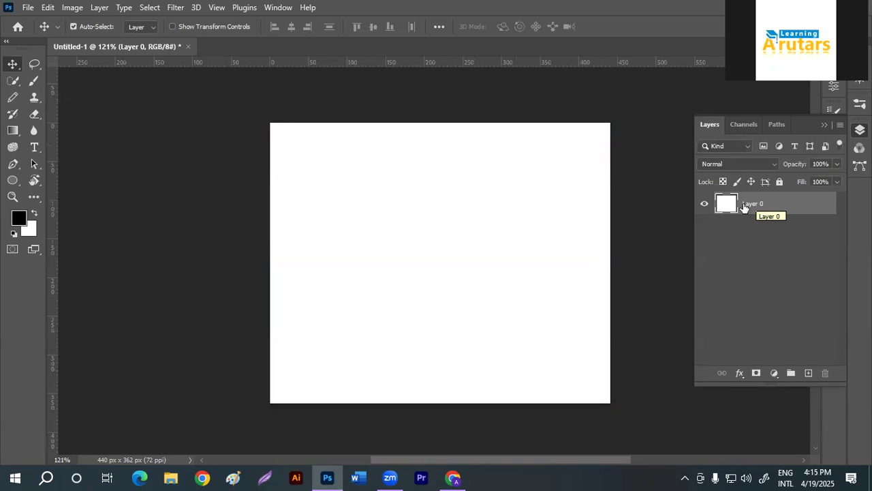
click(28, 8)
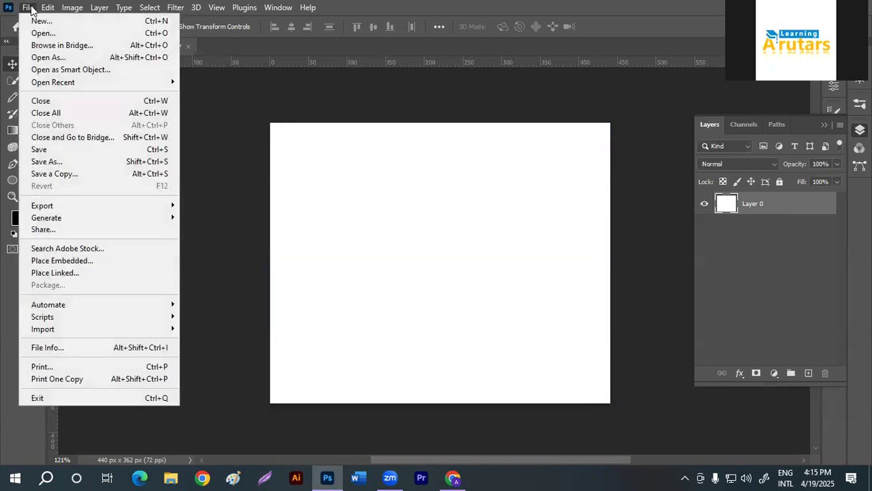
click(47, 34)
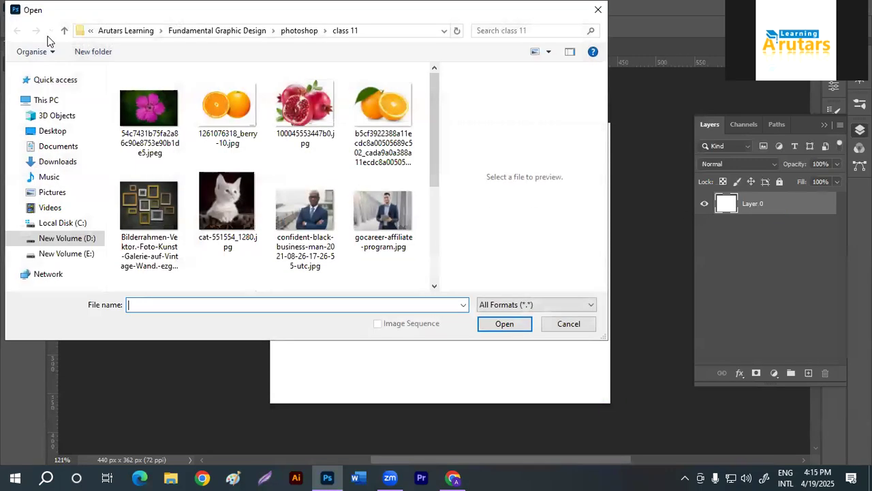
scroll(232, 205, down, 2)
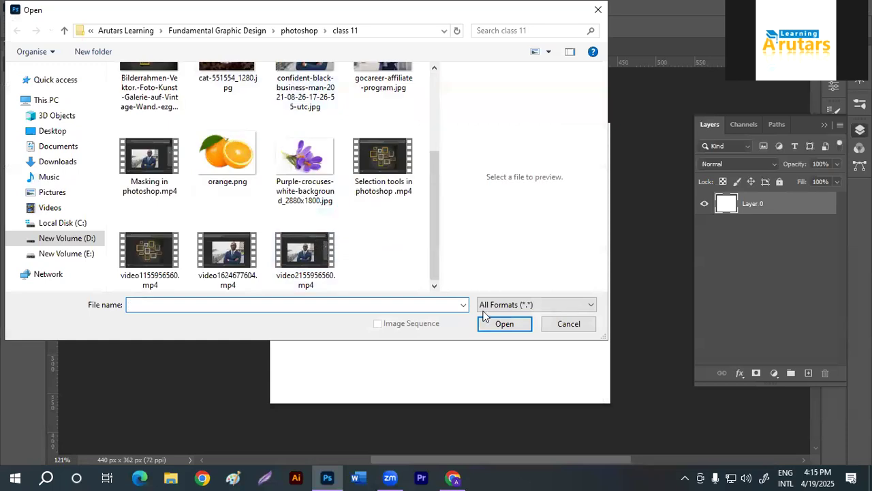
click(568, 324)
Step: Switch to Chrome, open a new browser tab and close the WhatsApp one
click(453, 477)
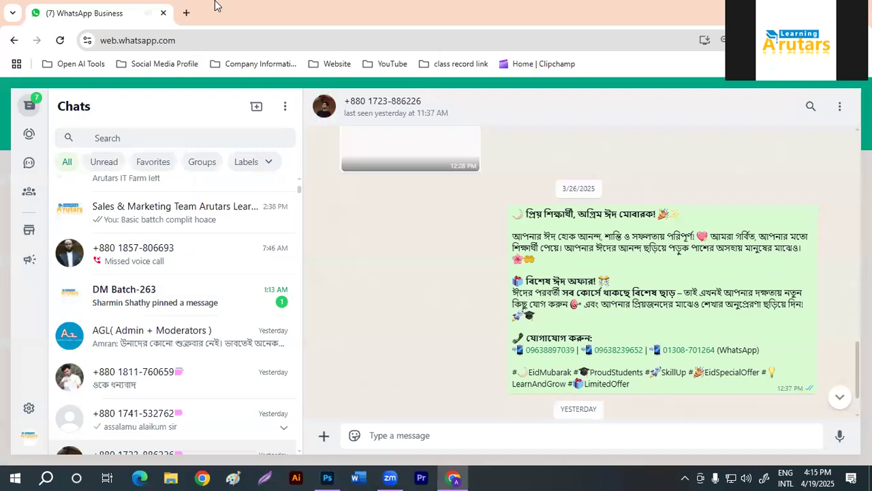
click(186, 14)
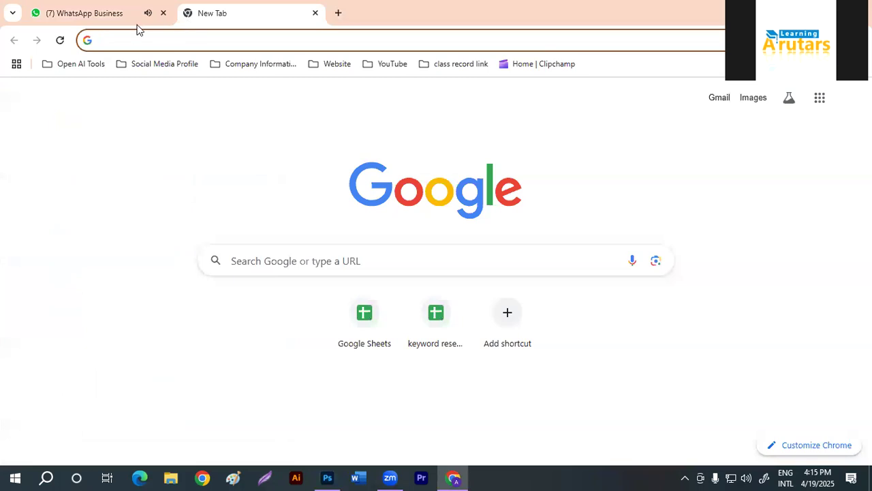
click(163, 13)
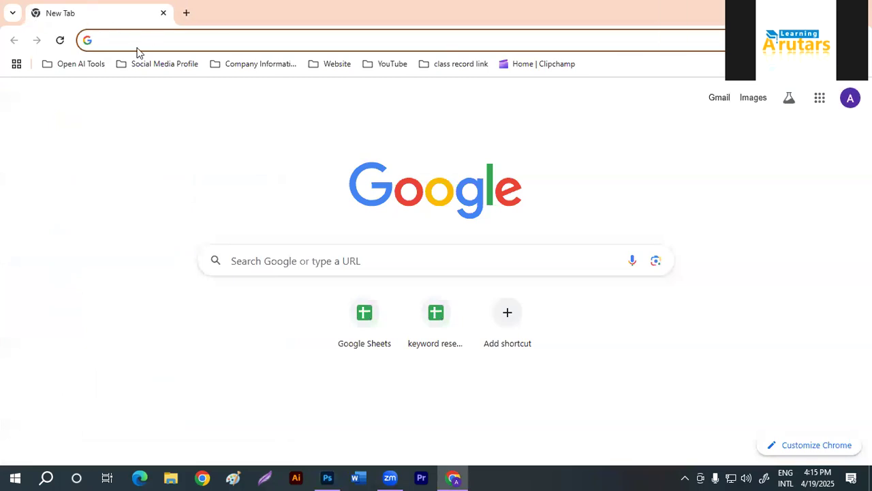
Step: Search Google for "yandex image" and open the Yandex Images site from the results
click(134, 43)
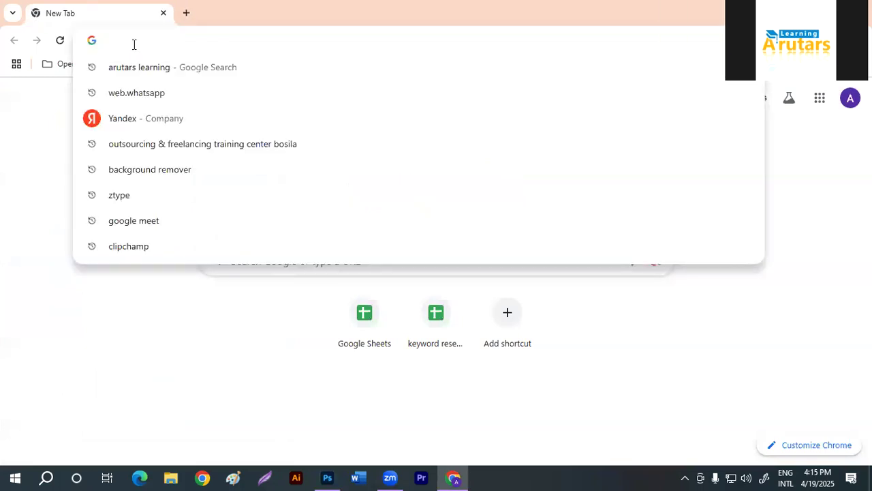
text(yandex)
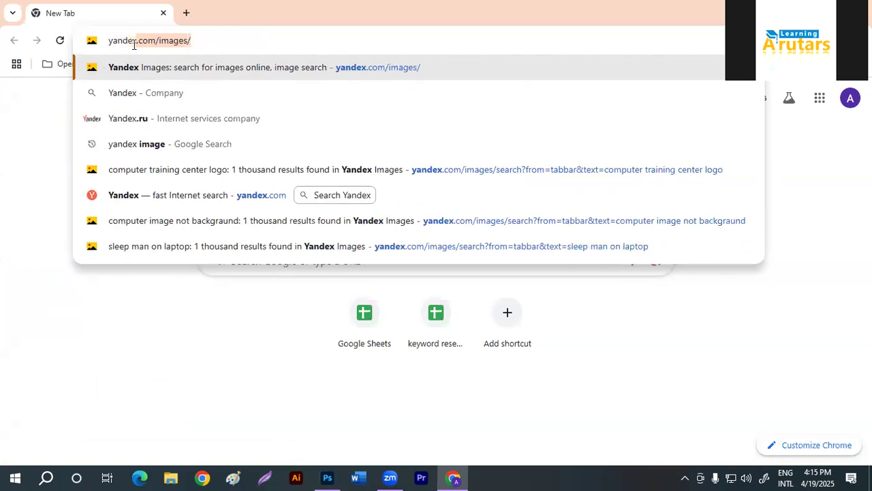
text( ima)
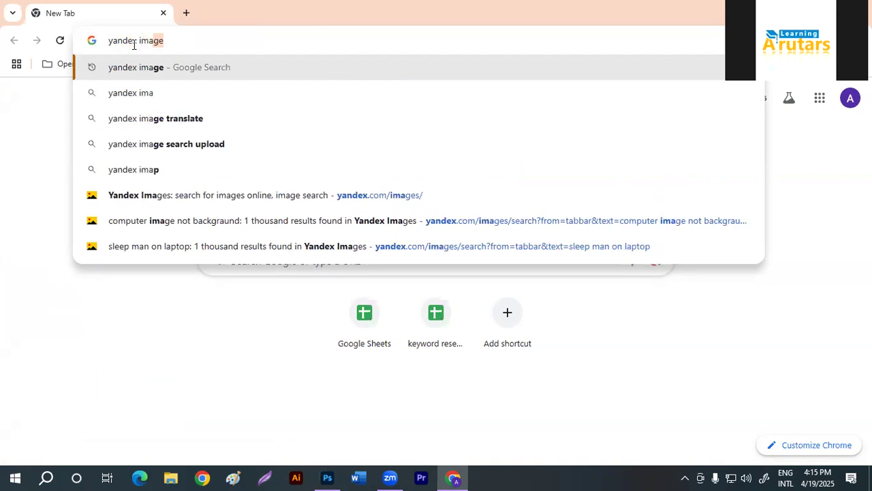
text(ge)
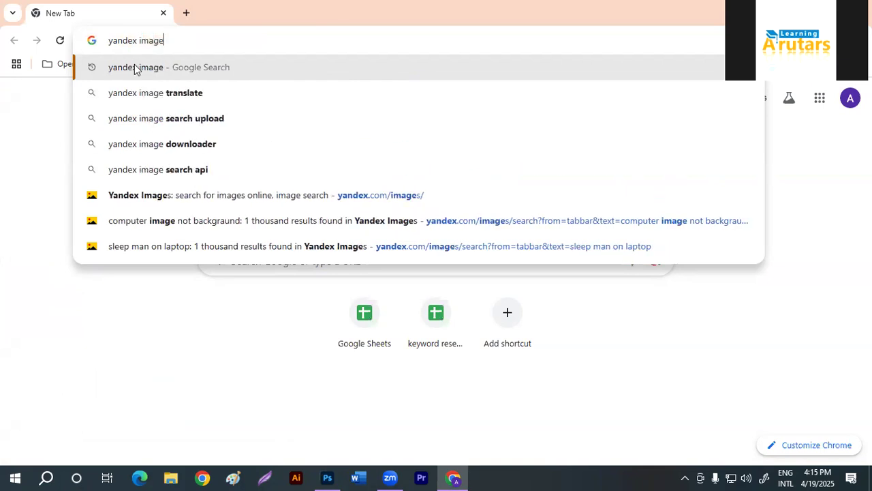
key(Return)
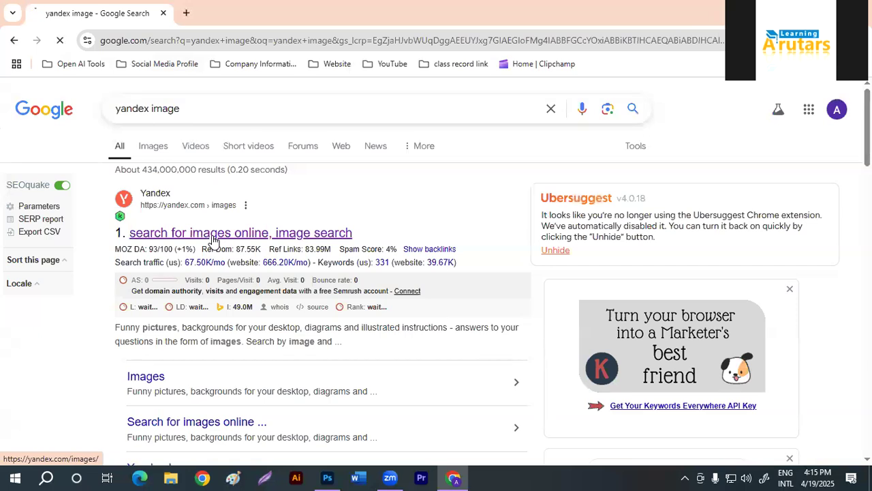
click(213, 235)
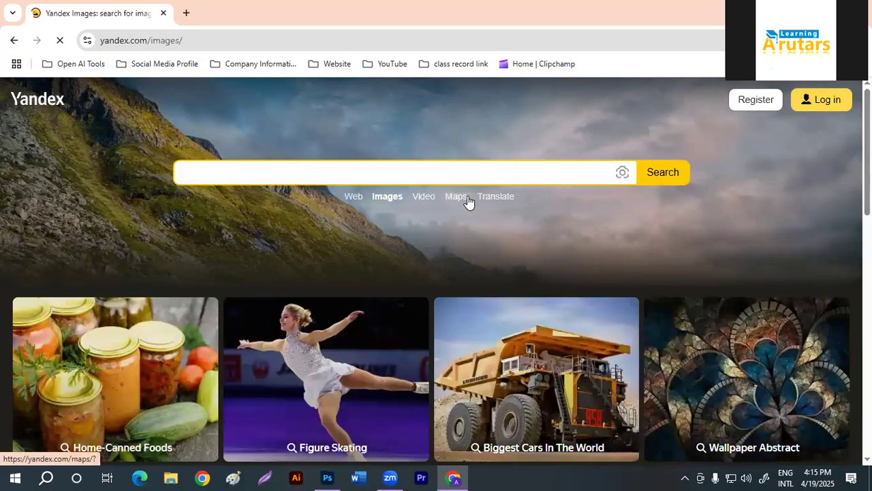
Step: Search Yandex Images for "corporate women"
scroll(295, 171, down, 2)
scroll(345, 280, up, 2)
click(301, 177)
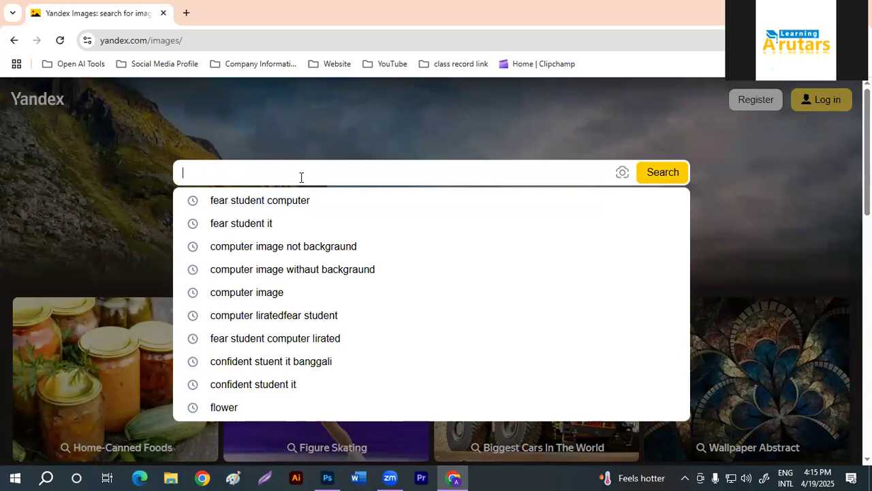
text(women)
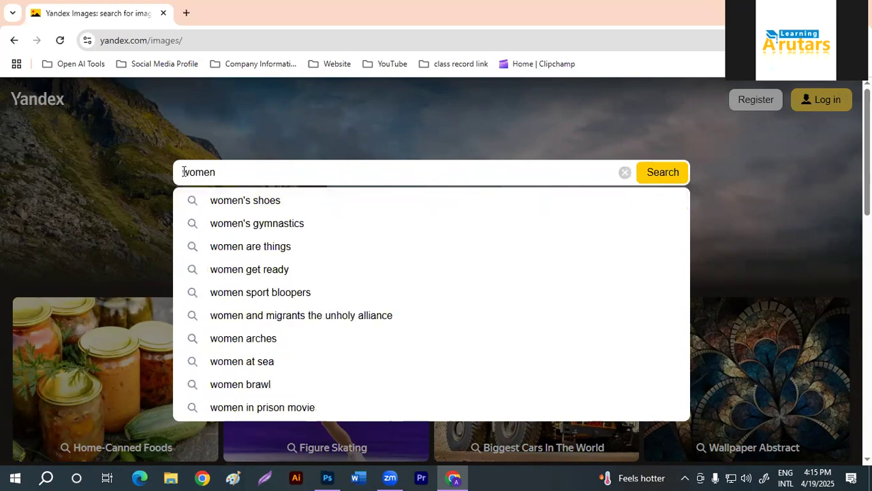
text(Corpo)
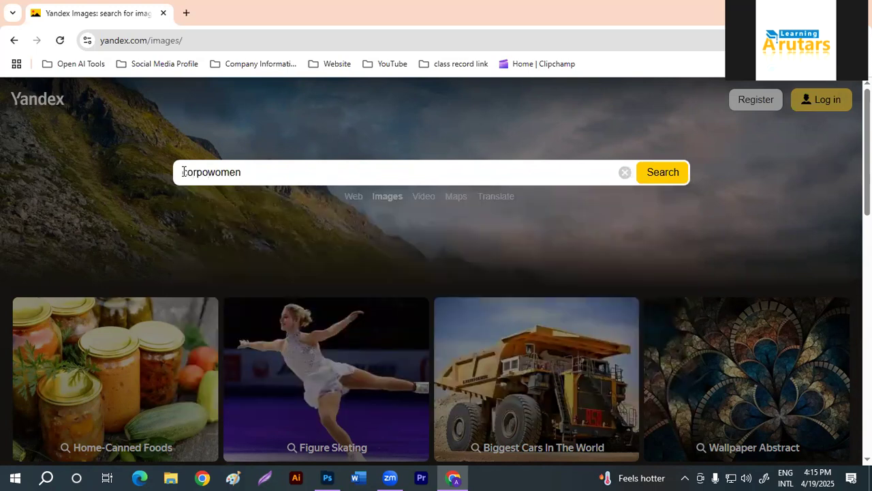
text(rate)
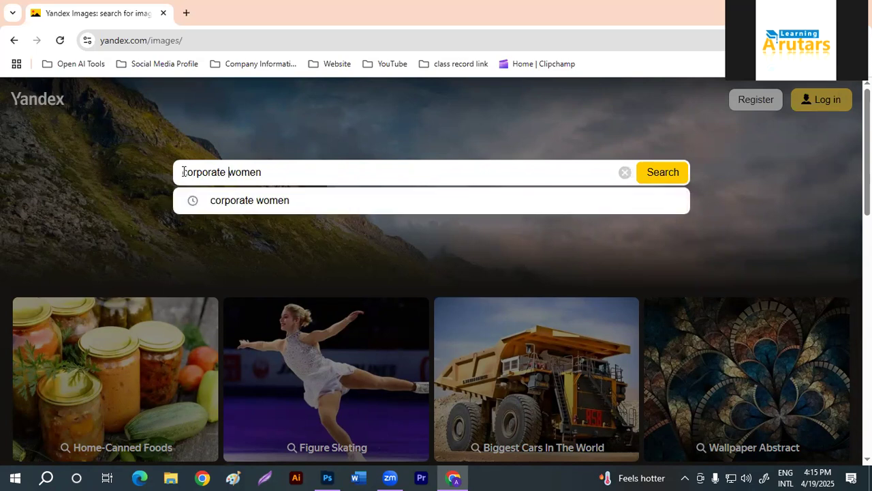
key(Return)
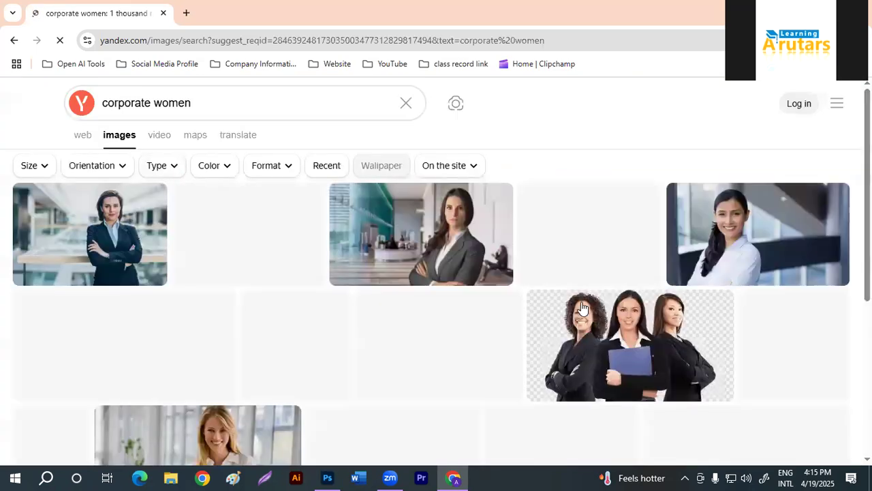
Step: Open the 3000×3000 version of the photo of the smiling dark-haired woman in a navy blazer and white blouse
scroll(802, 308, down, 4)
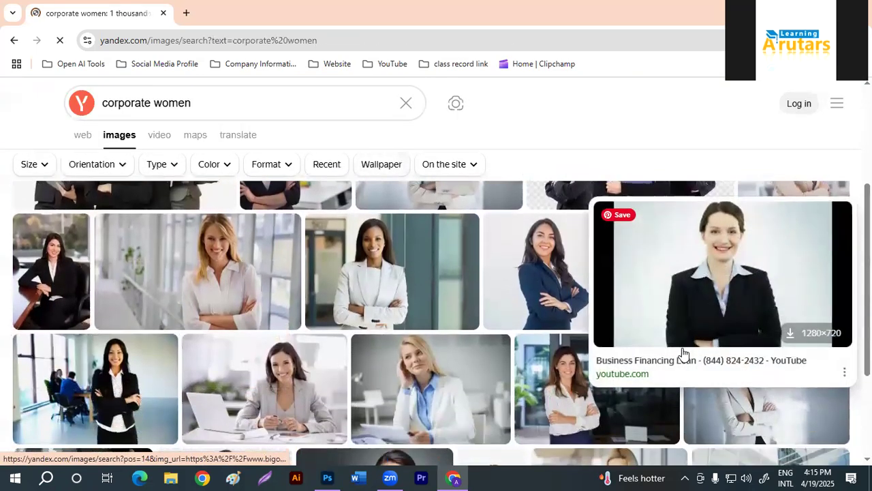
scroll(446, 376, down, 3)
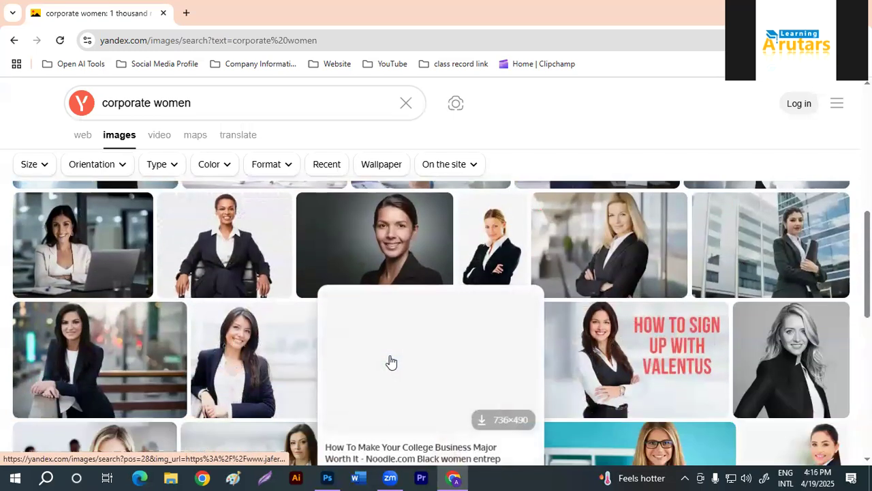
mouse_move(291, 378)
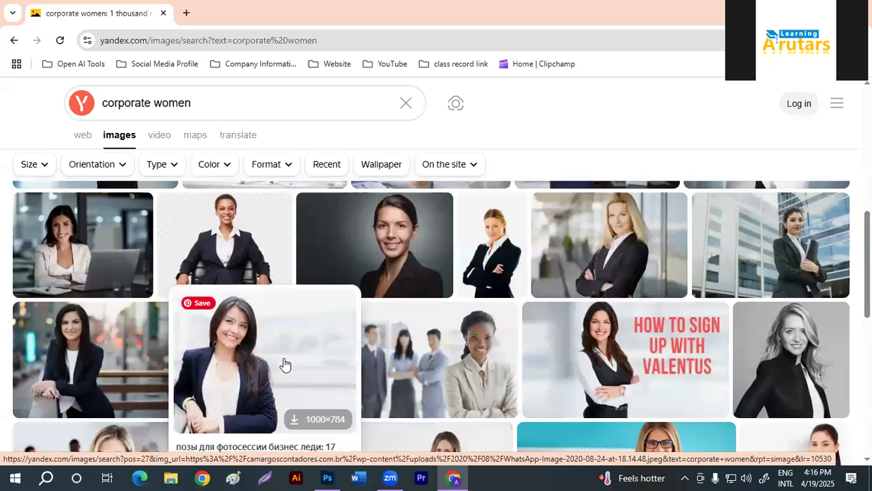
click(285, 365)
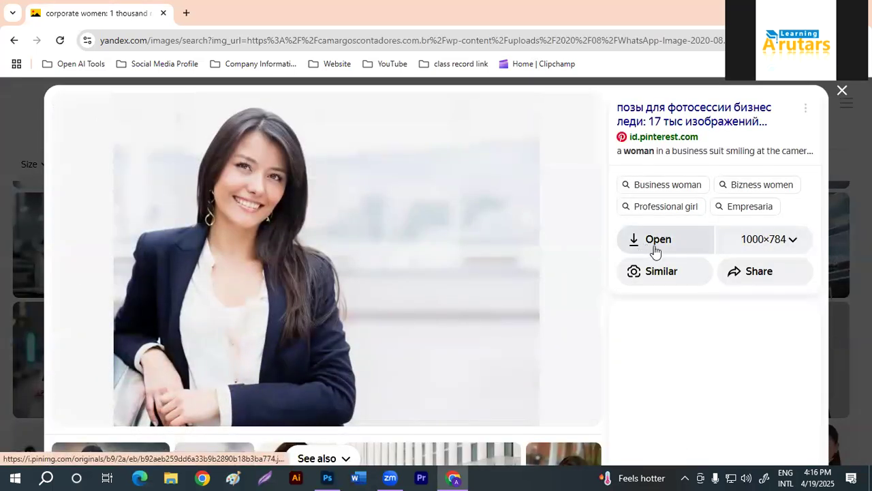
click(789, 251)
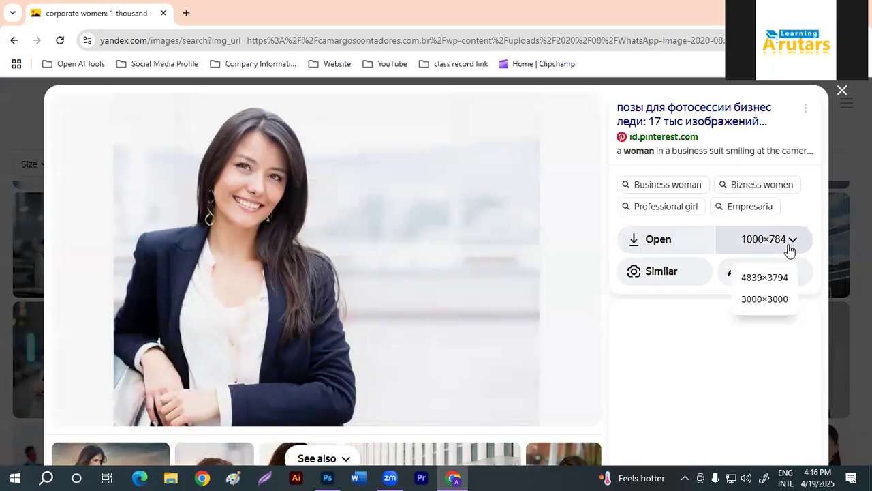
click(782, 304)
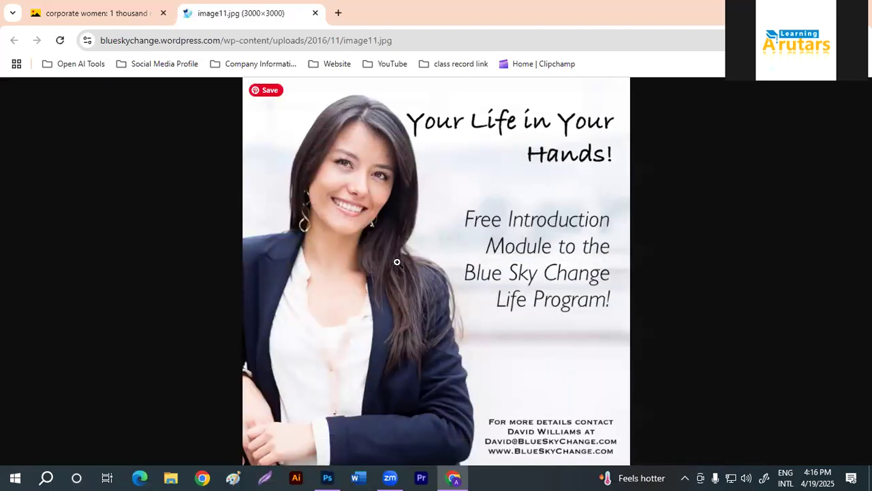
Step: Open the 4839×3794 version of the same navy-blazer photo, then return to the image results and close its preview
click(68, 16)
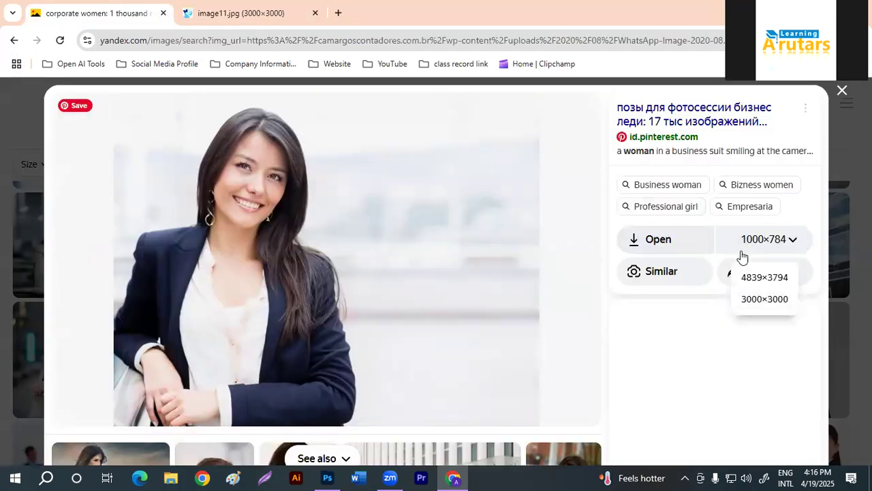
click(774, 241)
click(794, 242)
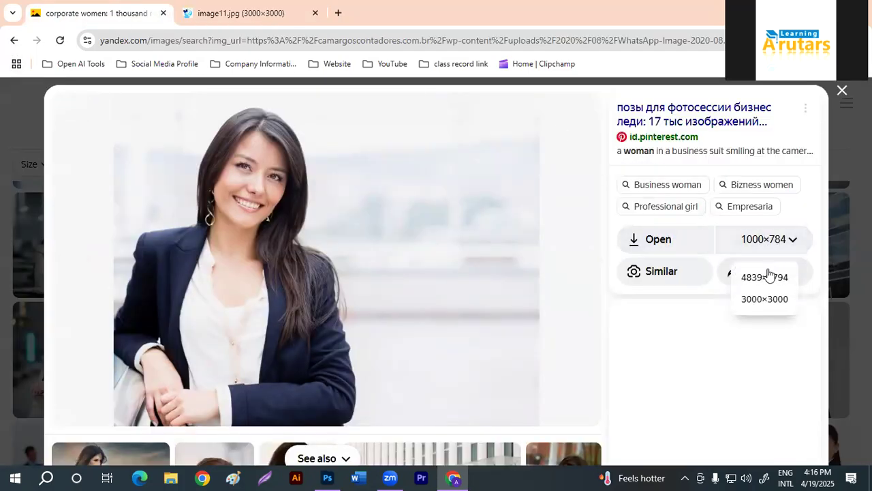
click(763, 279)
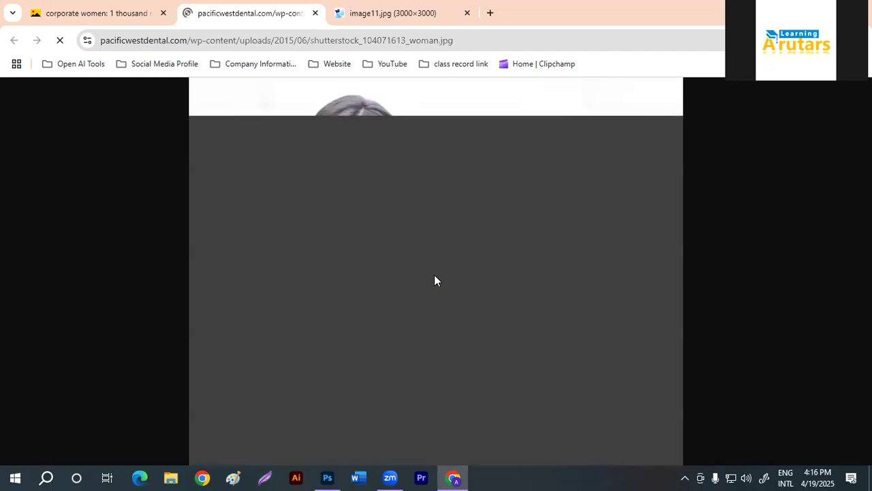
click(74, 15)
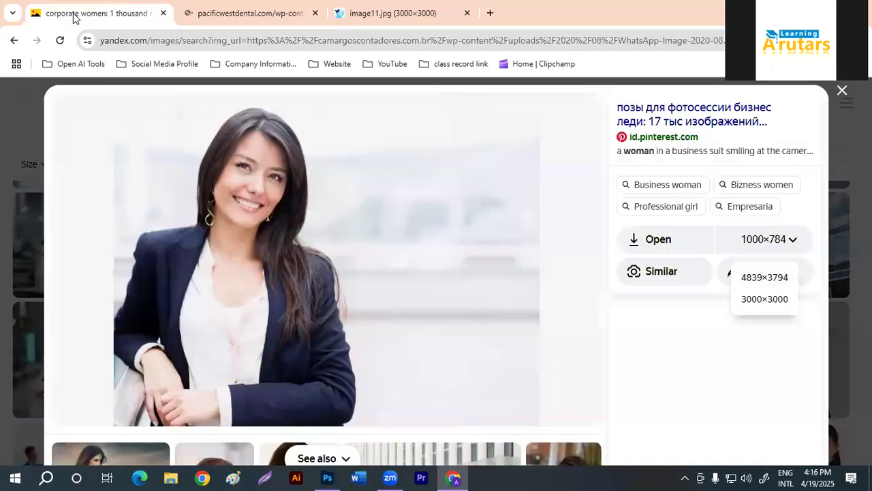
click(842, 90)
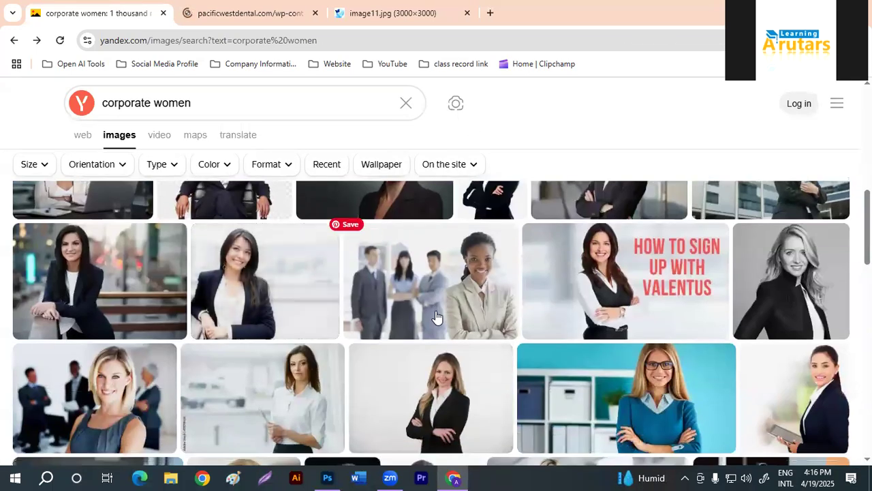
Step: Check which sizes are offered for the portrait of a woman in a black suit on a dark background
scroll(284, 161, down, 3)
scroll(364, 255, down, 3)
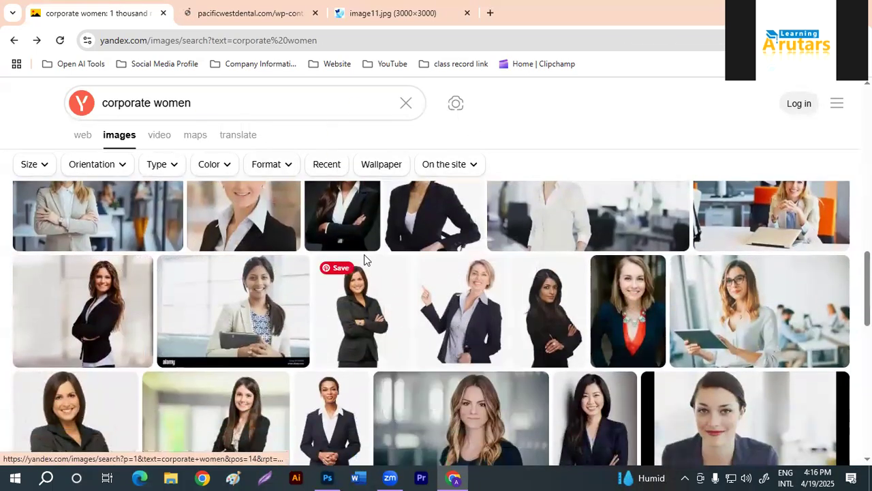
scroll(327, 297, up, 2)
scroll(327, 297, down, 2)
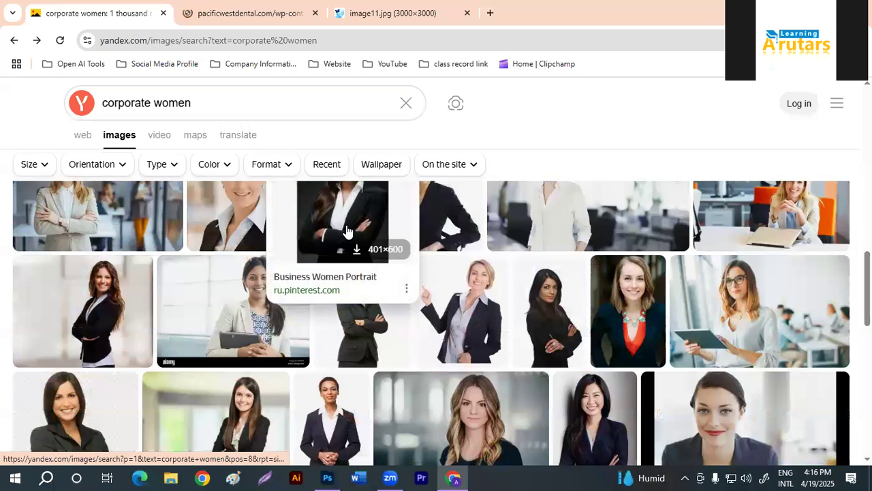
click(347, 232)
click(790, 228)
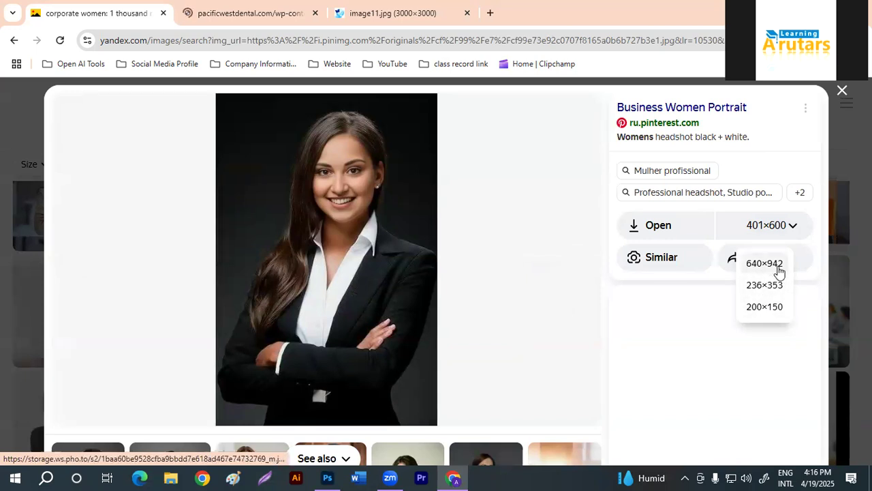
click(843, 92)
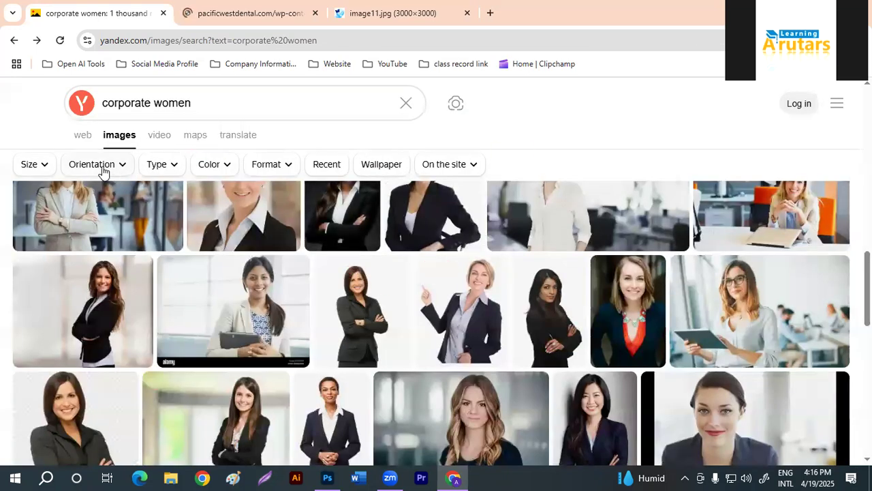
Step: Filter the results to large images and open the 2560×1920 version of the long-haired woman in a navy suit with folded arms
click(49, 171)
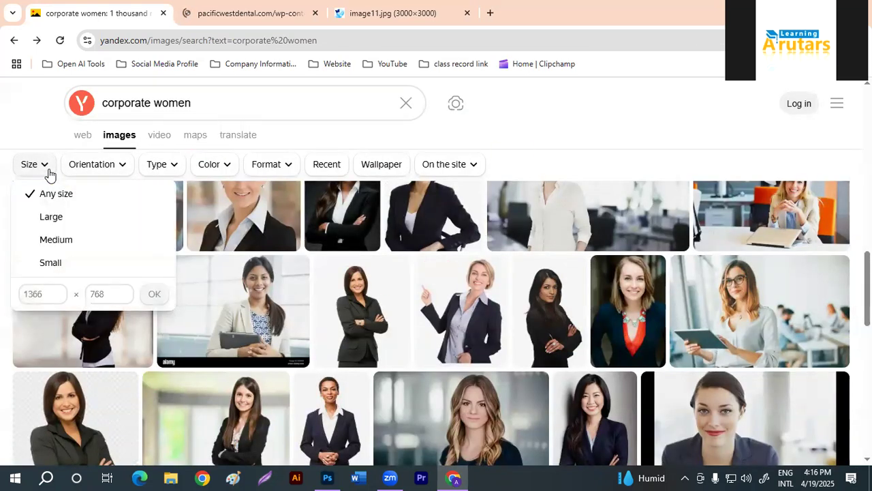
click(52, 218)
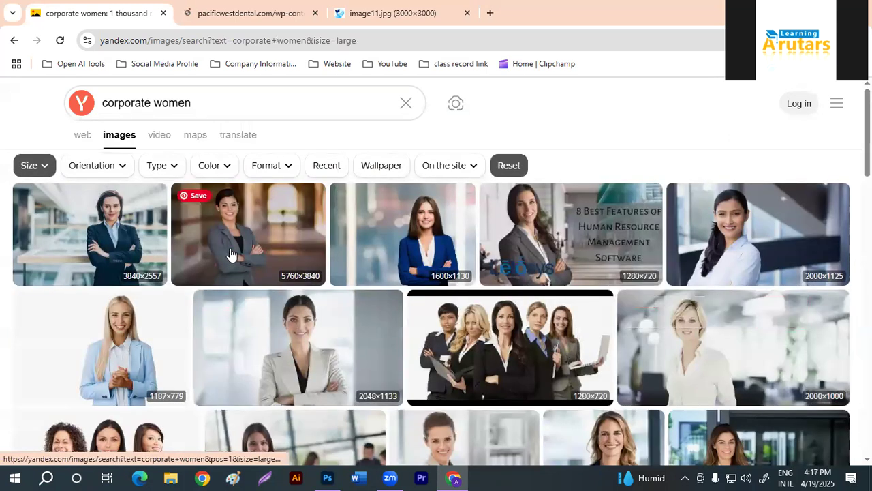
scroll(675, 307, down, 1)
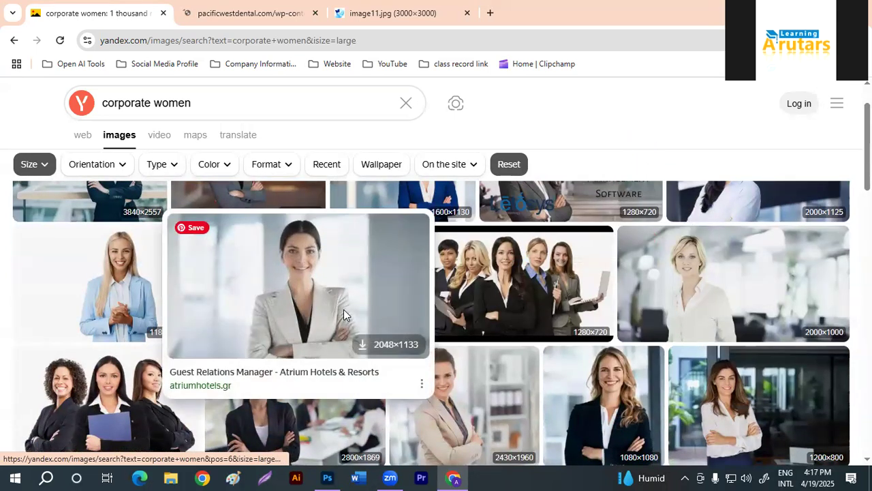
scroll(521, 358, down, 2)
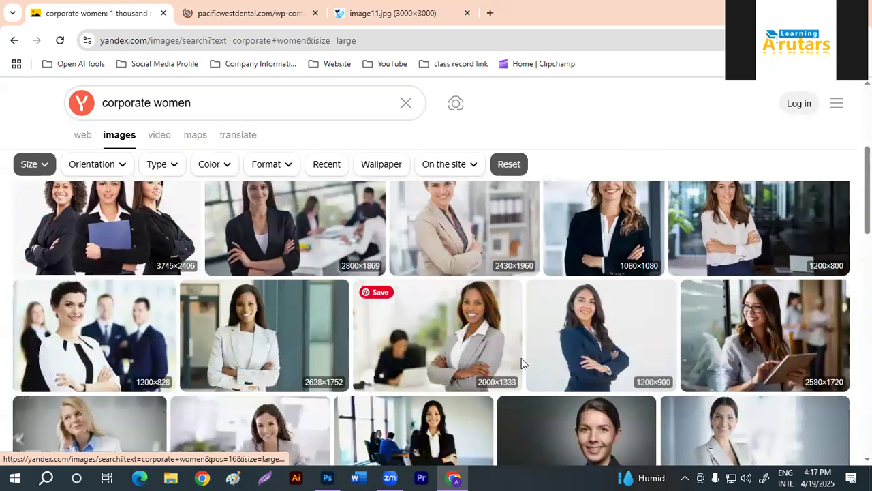
click(625, 351)
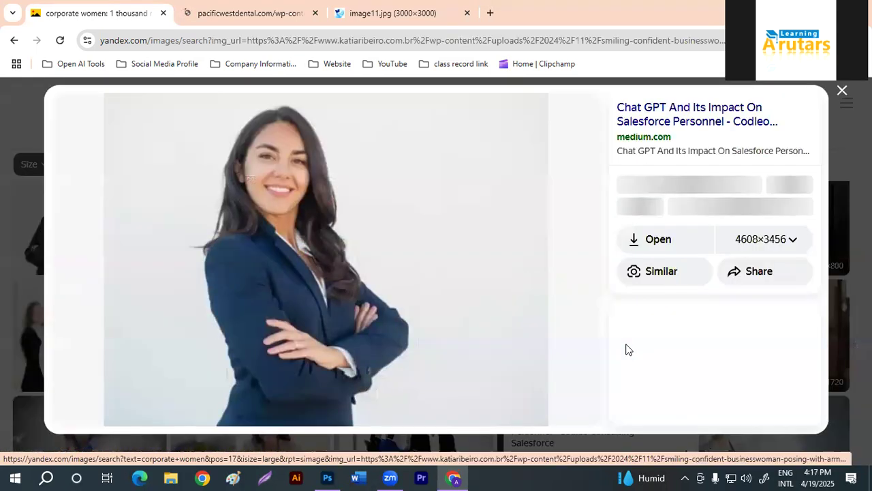
click(790, 240)
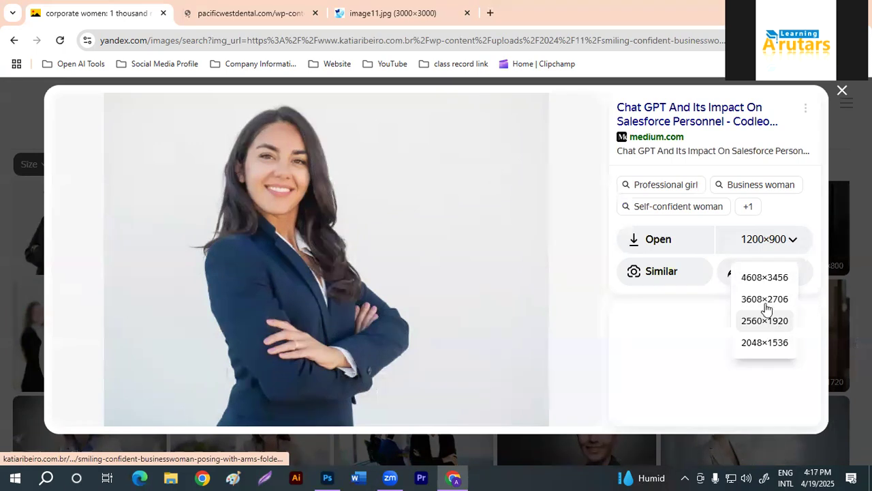
click(772, 323)
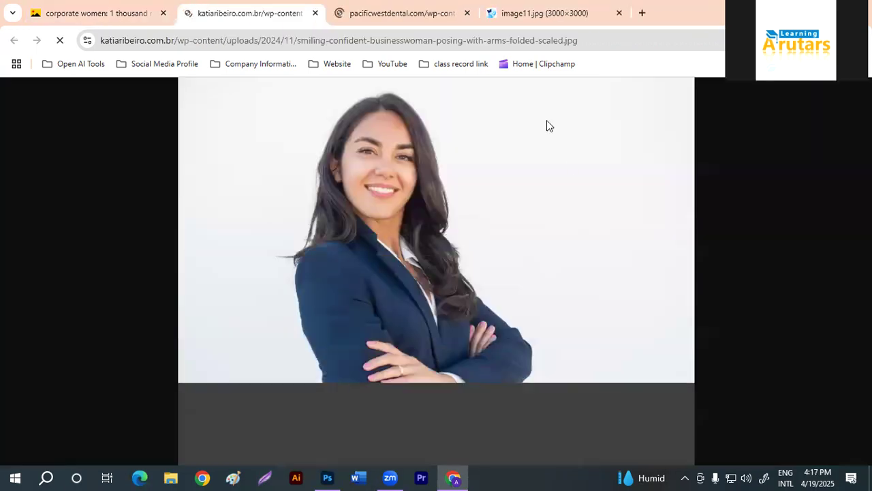
click(408, 15)
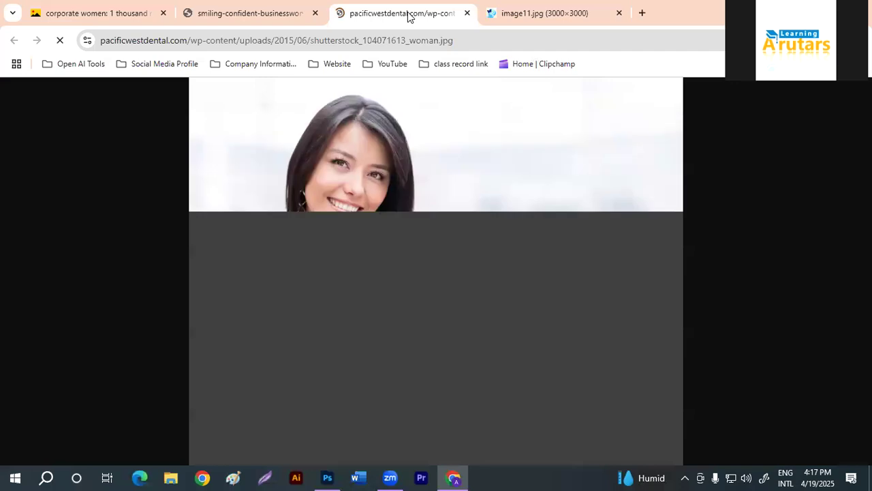
click(270, 8)
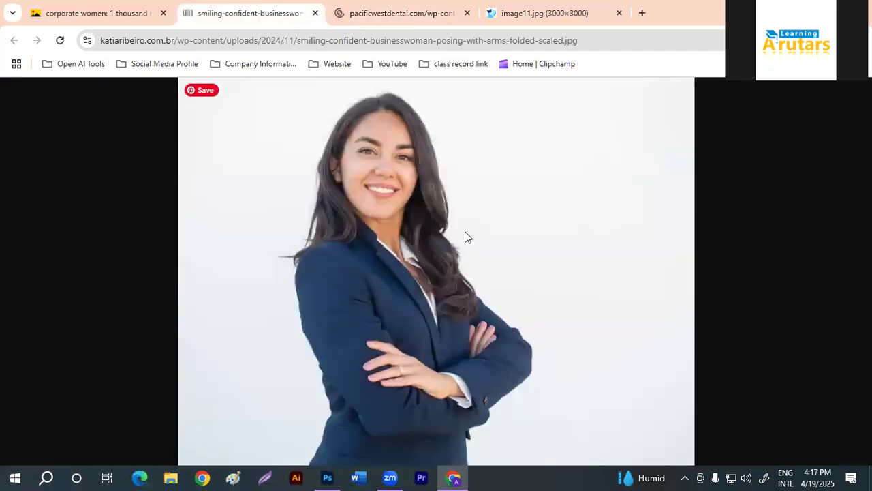
Step: Start saving the folded-arms photo and browse to the photoshop folder inside Arutars Learning > Fundamental Graphic Design
right_click(466, 236)
click(518, 267)
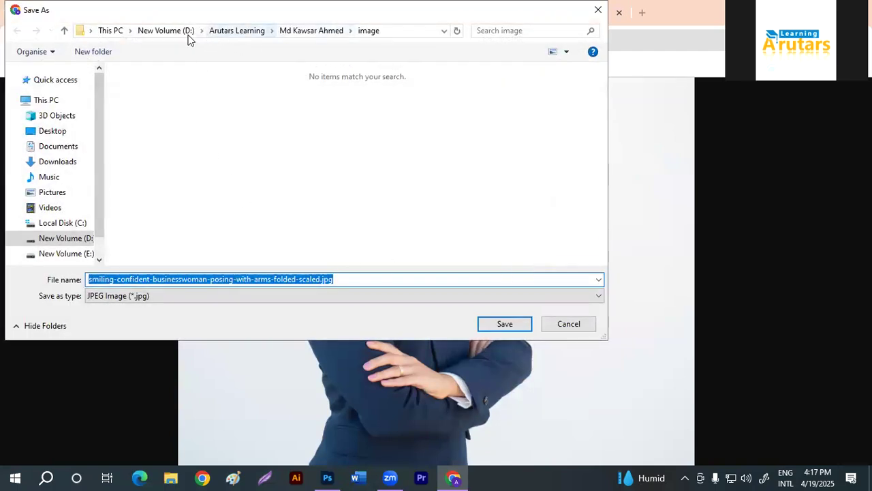
click(226, 32)
double_click(292, 121)
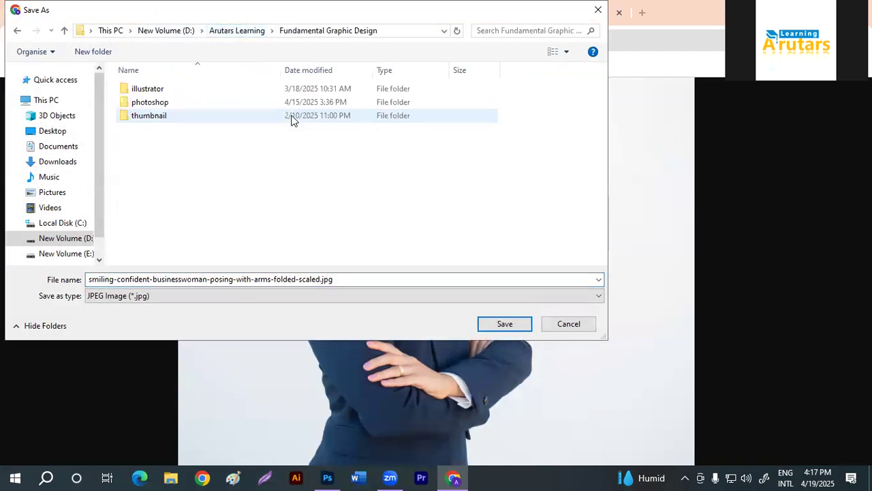
click(156, 94)
double_click(158, 103)
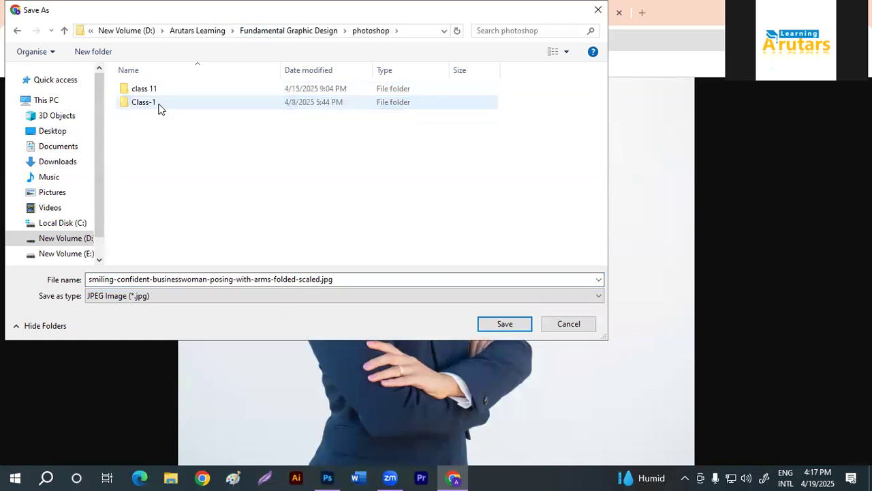
Step: Create a folder named class-12 inside the photoshop folder and save the photo in it as a JPEG
right_click(162, 163)
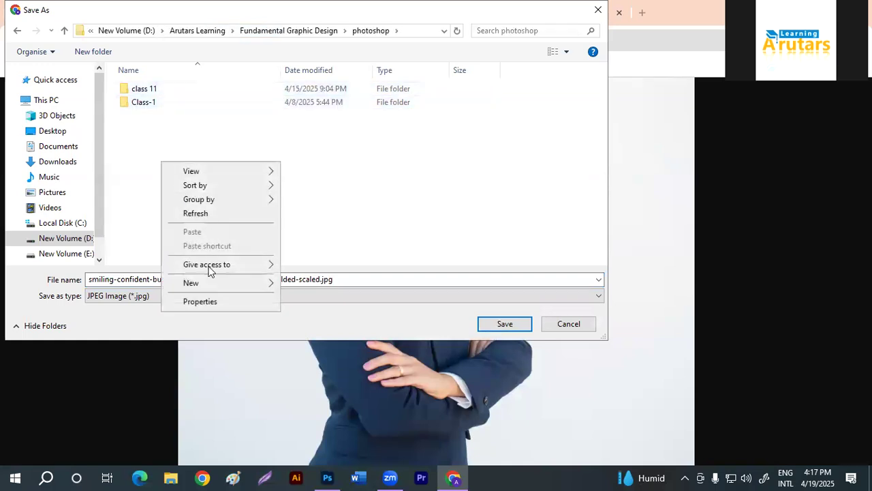
mouse_move(213, 291)
click(313, 283)
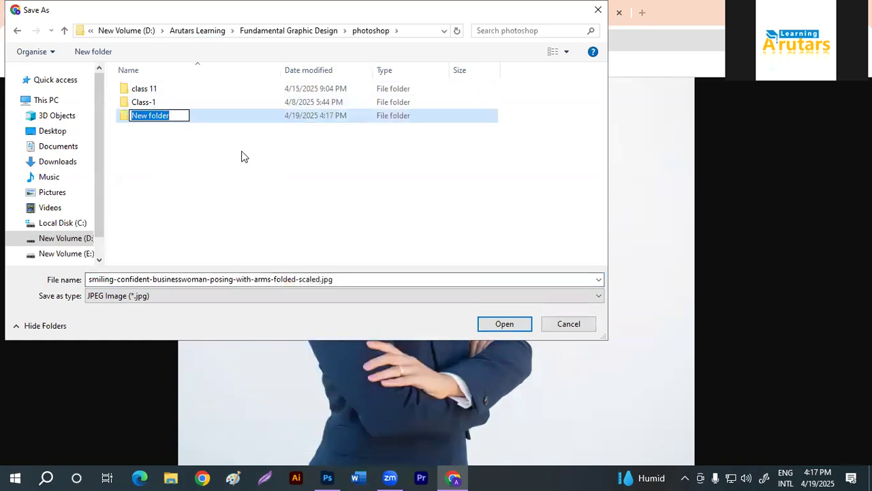
text(class-12)
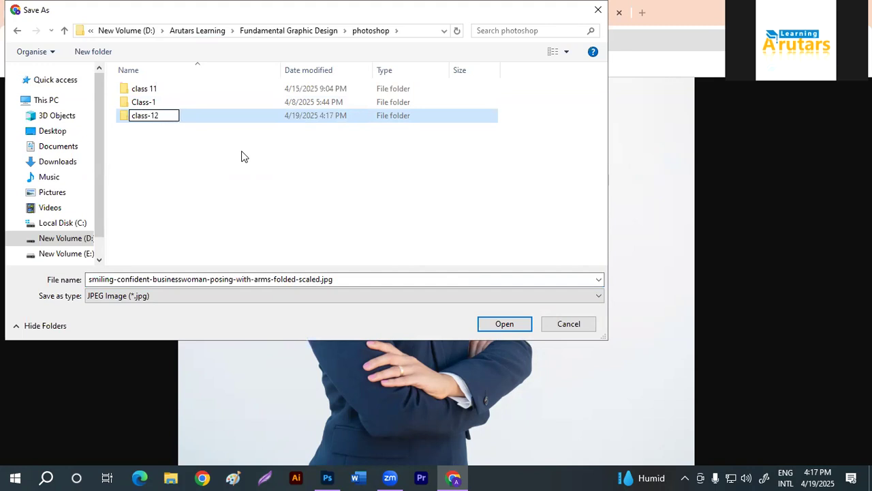
click(242, 157)
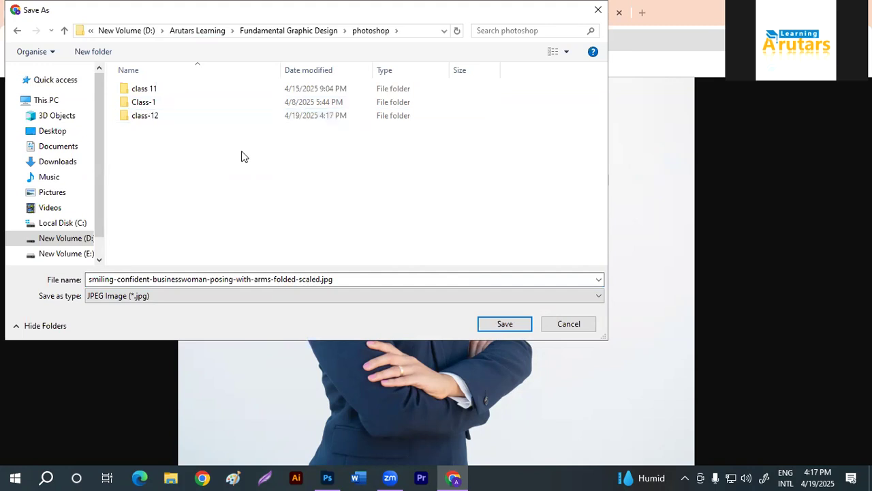
double_click(136, 115)
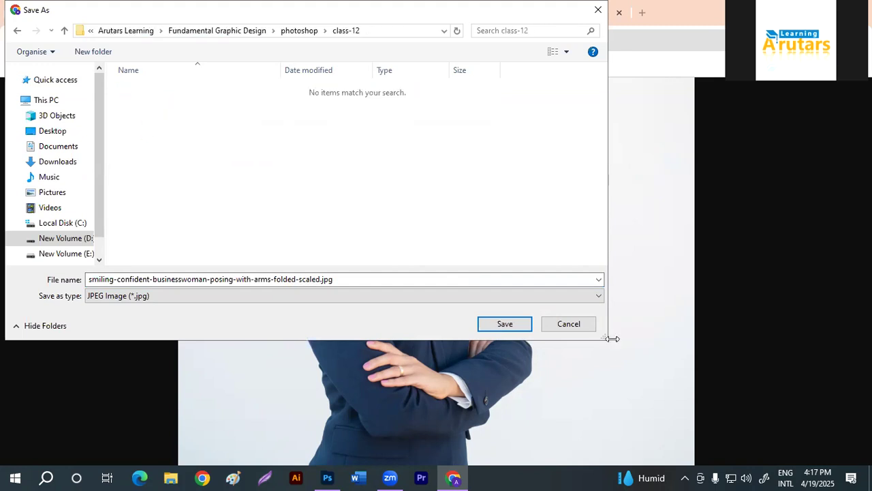
click(520, 328)
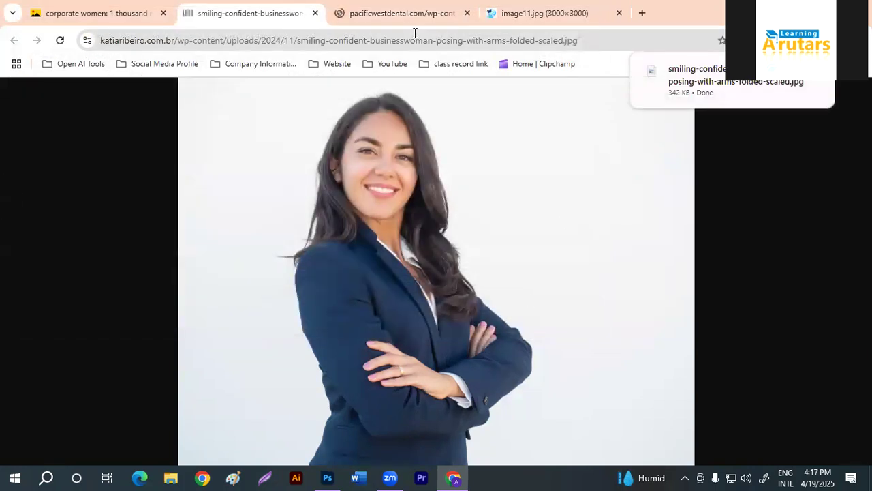
Step: Check the loading of the pacificwestdental.com photo and compare it with the saved folded-arms photo
click(398, 18)
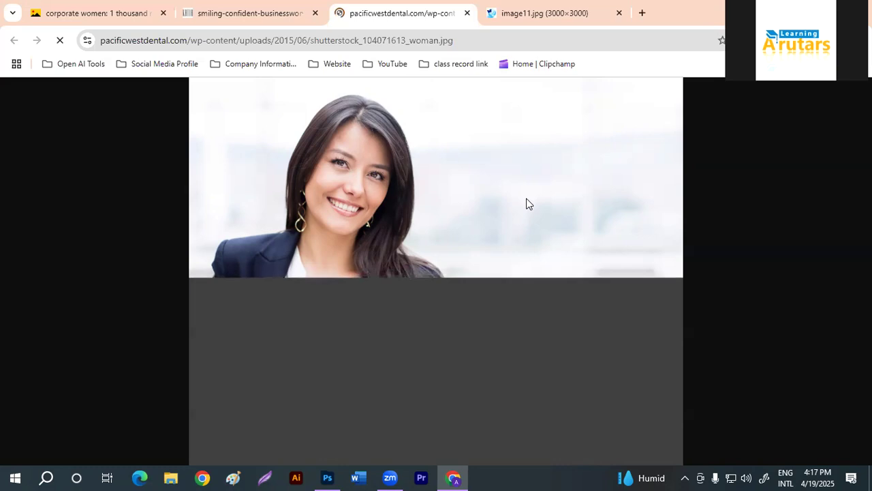
click(220, 10)
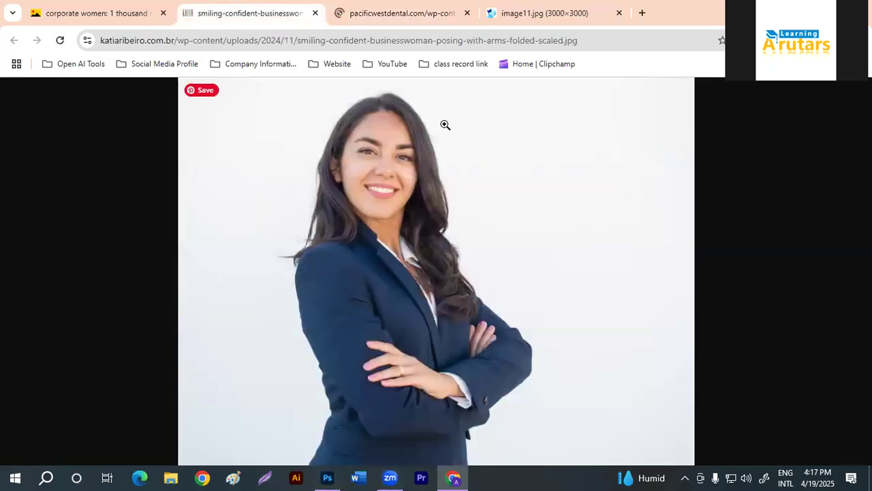
click(436, 22)
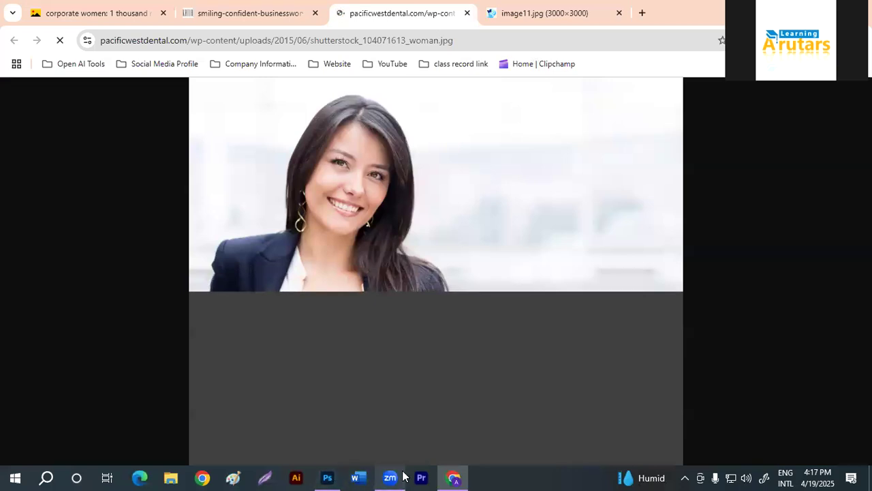
Step: Switch to Photoshop and open the folded-arms businesswoman photo from the class-12 folder as its own document
click(328, 477)
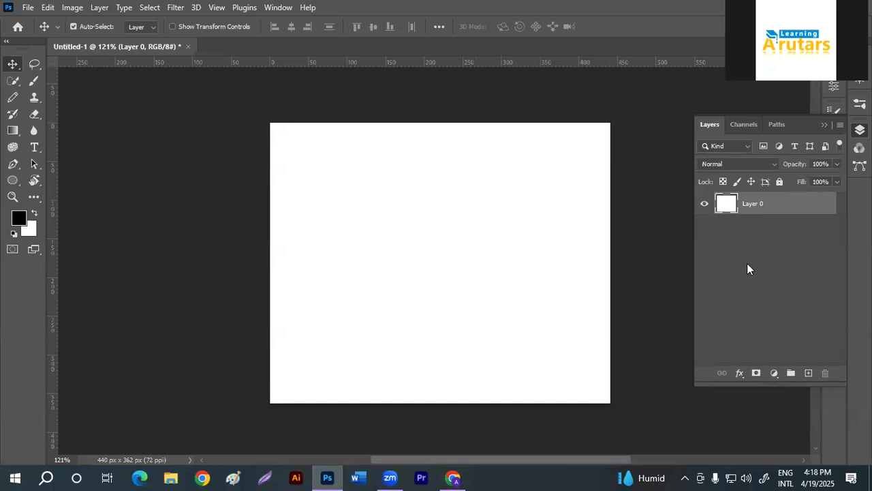
click(29, 7)
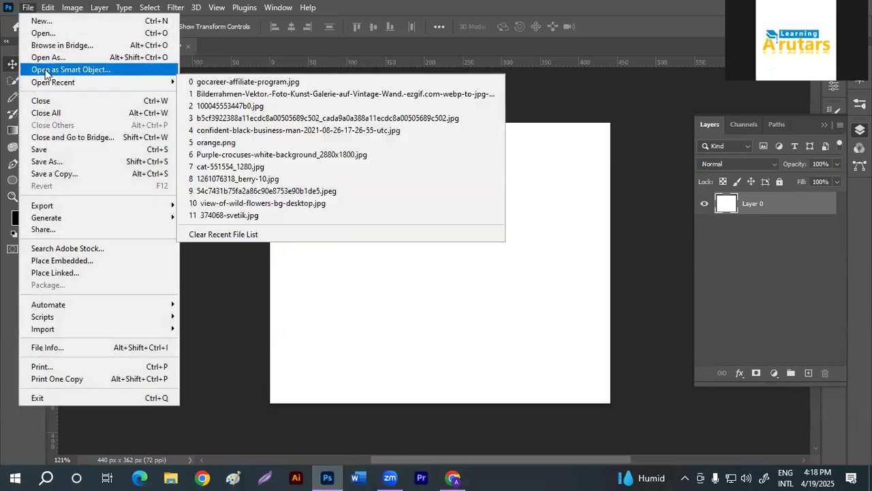
click(54, 34)
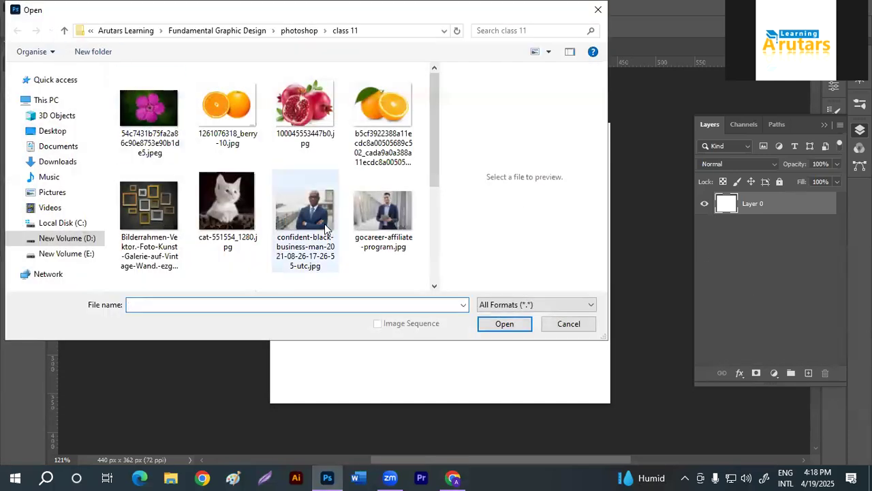
scroll(305, 218, down, 2)
click(299, 30)
double_click(146, 118)
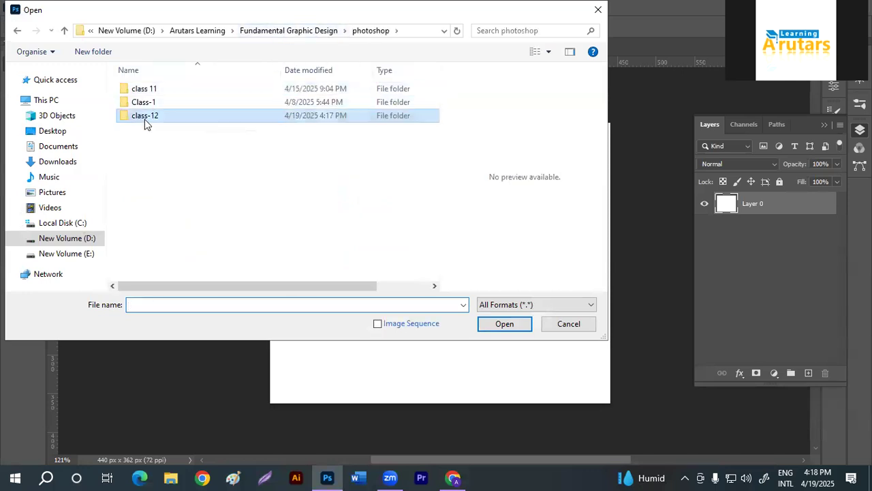
click(147, 104)
click(502, 325)
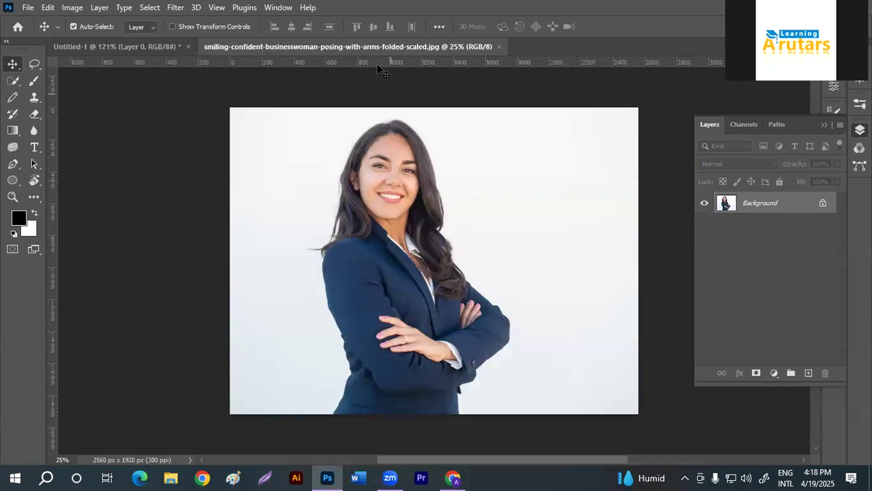
Step: Compare the two open documents, then place the businesswoman photo from class-12 as an embedded image in Untitled-1
click(159, 50)
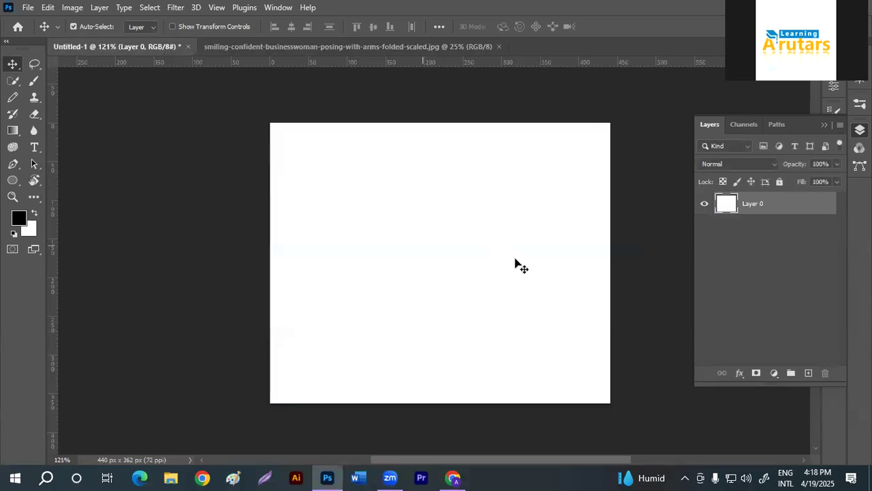
click(322, 45)
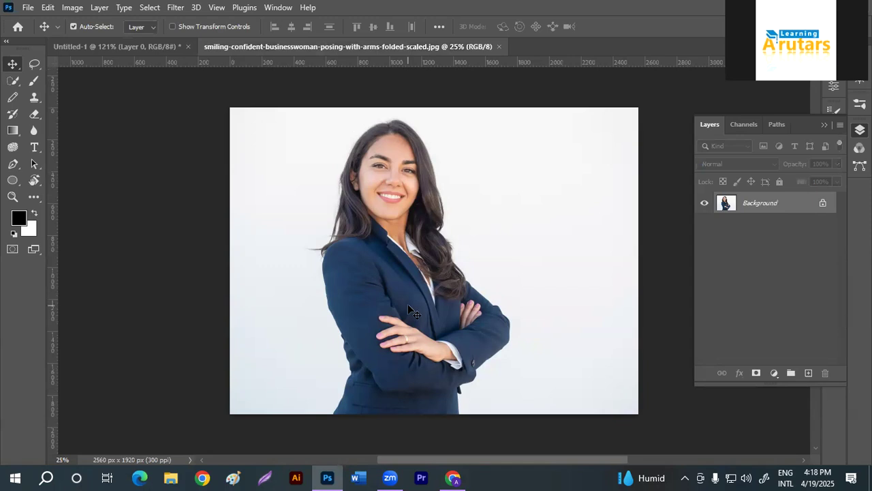
click(86, 47)
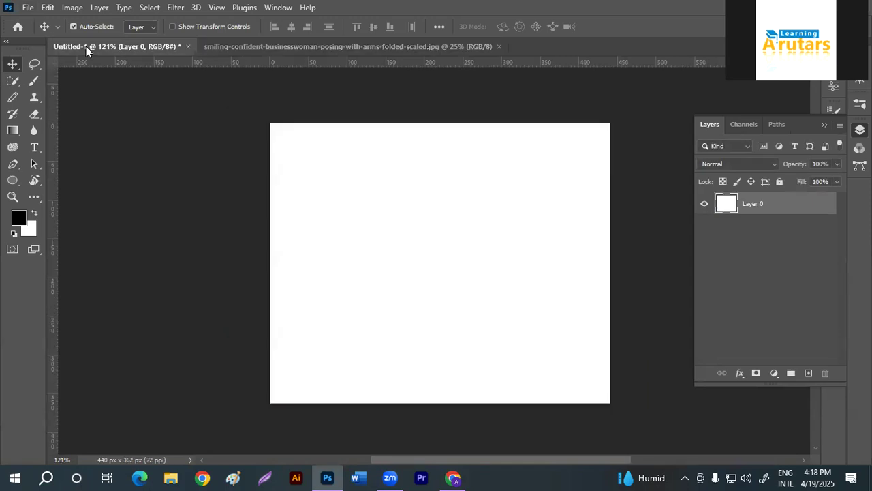
click(28, 8)
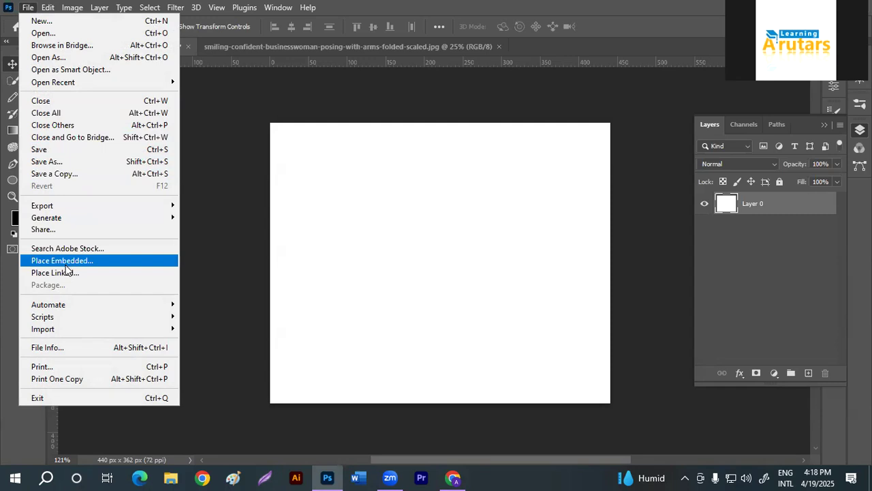
click(65, 263)
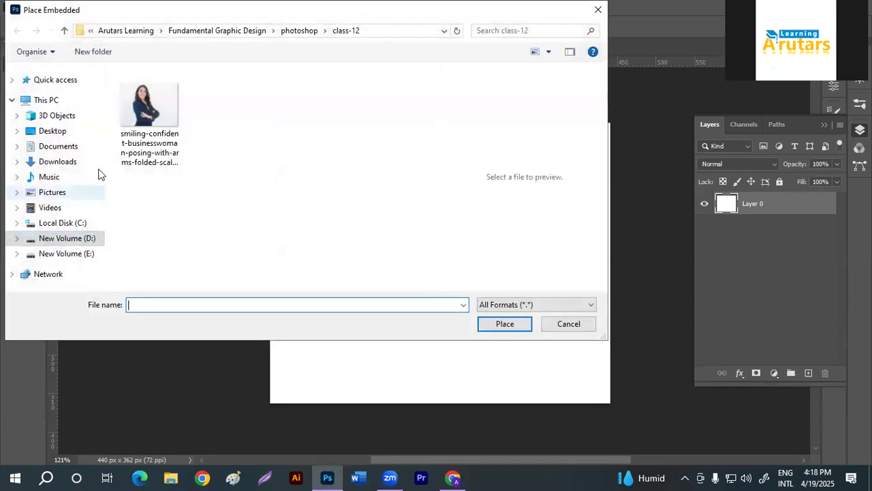
click(149, 109)
click(505, 325)
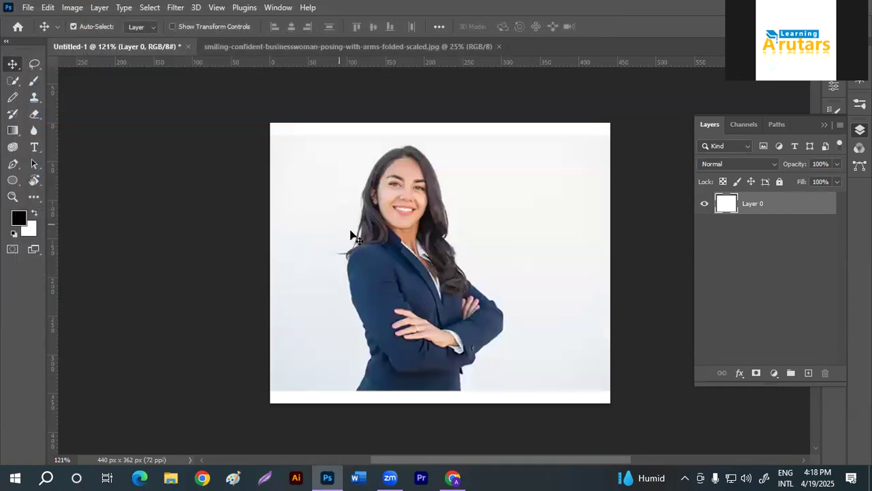
Step: Move the placed photo up and back down to mid-canvas, then close the separate document of the same photo
drag(445, 265, 445, 259)
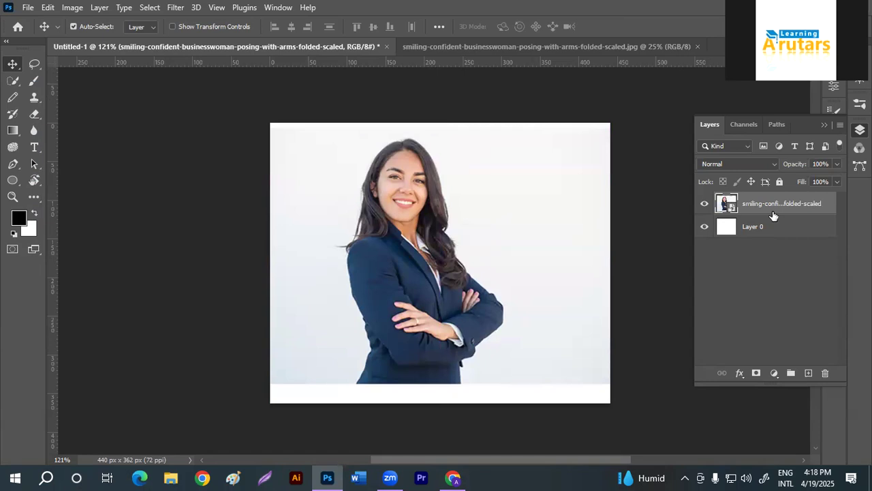
drag(541, 216, 541, 228)
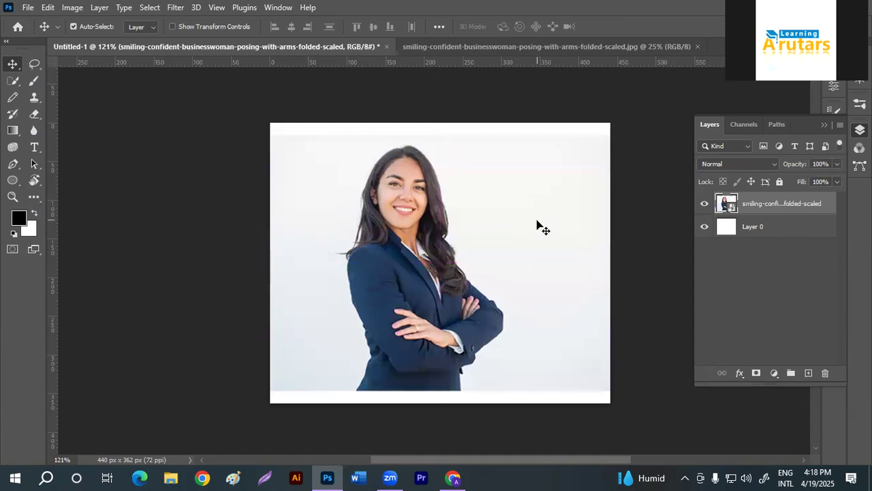
click(463, 42)
click(701, 48)
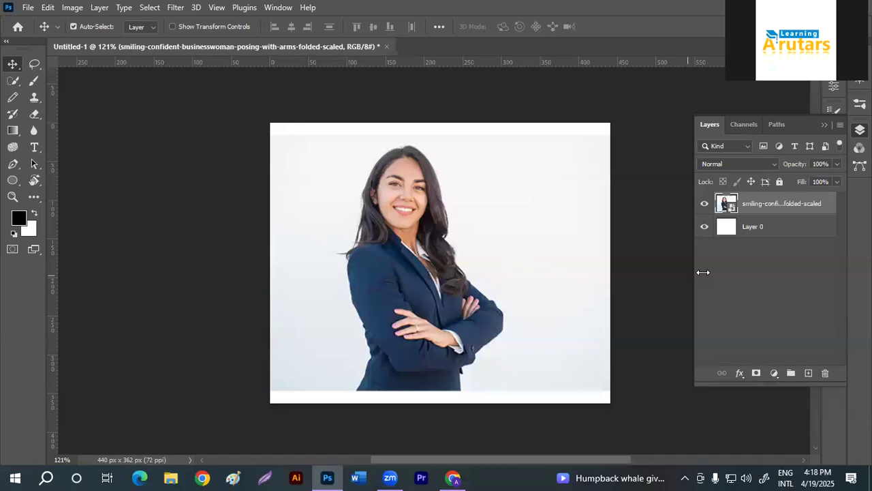
Step: Delete the white Layer 0 and move the businesswoman photo up to the canvas's upper edge
click(742, 230)
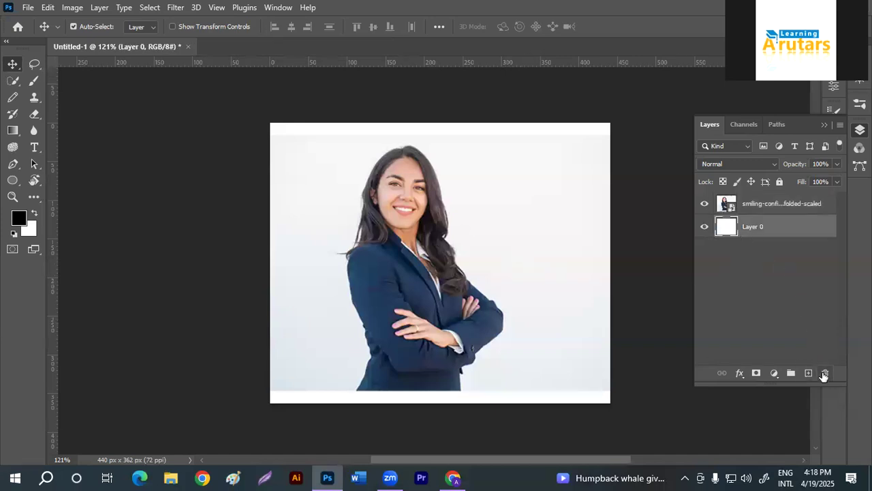
click(825, 372)
click(377, 186)
drag(491, 236, 487, 225)
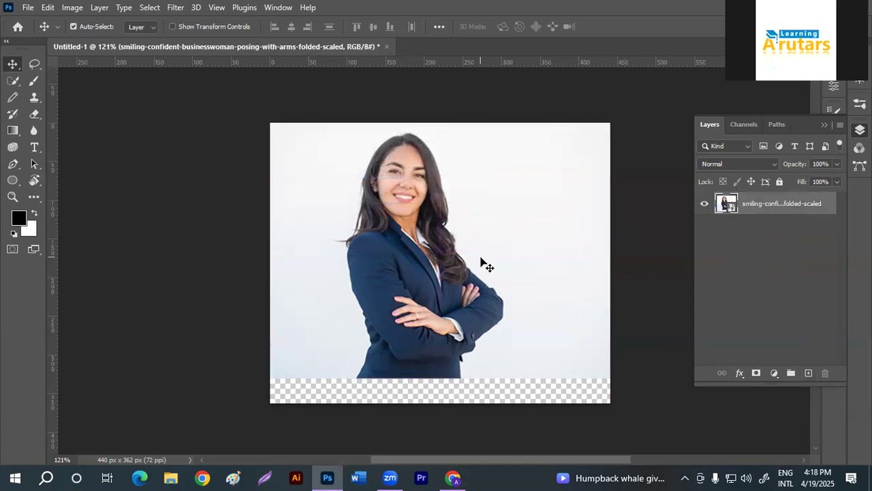
Step: Scale the businesswoman photo to about 87% and shift it so it covers the whole canvas
key(ctrl+t)
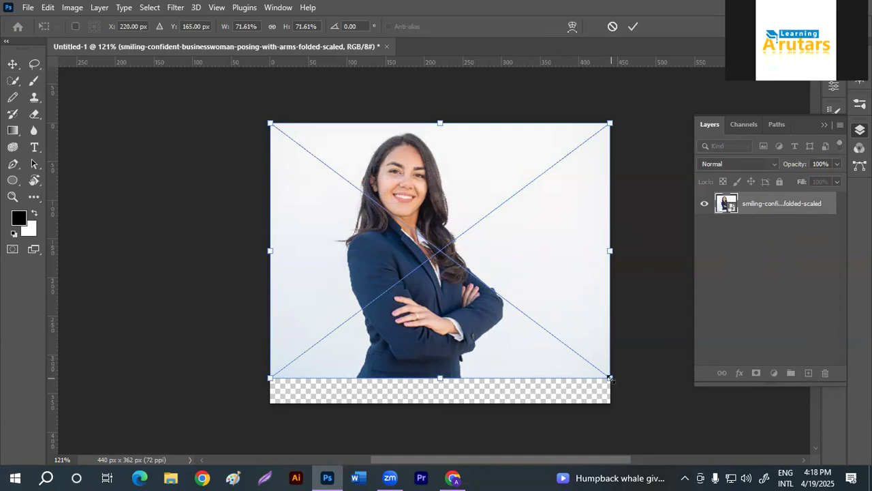
drag(610, 377, 646, 406)
drag(541, 329, 543, 348)
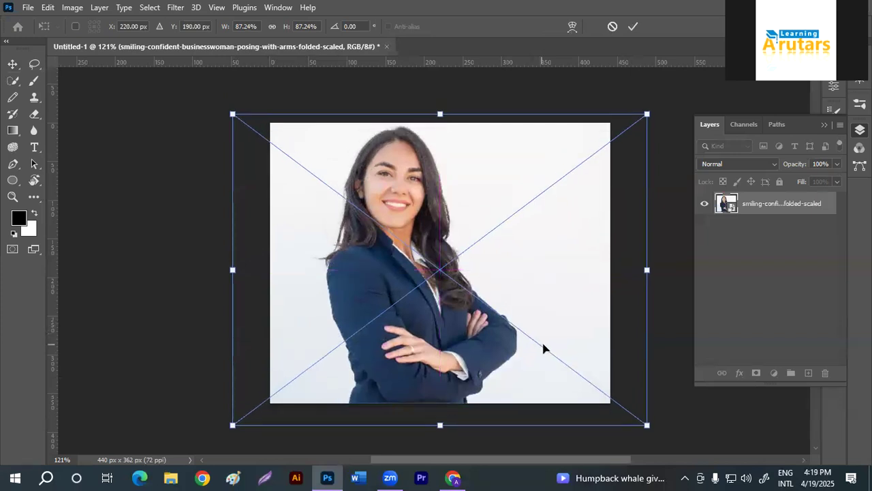
click(631, 29)
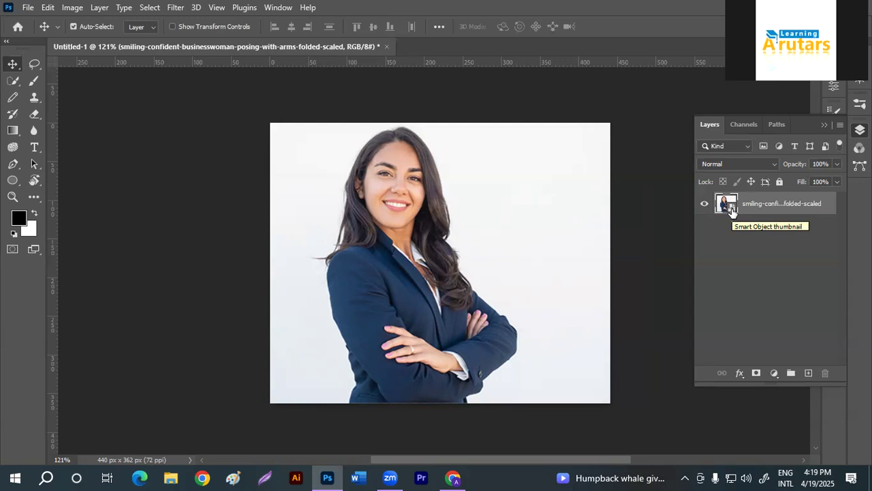
click(27, 7)
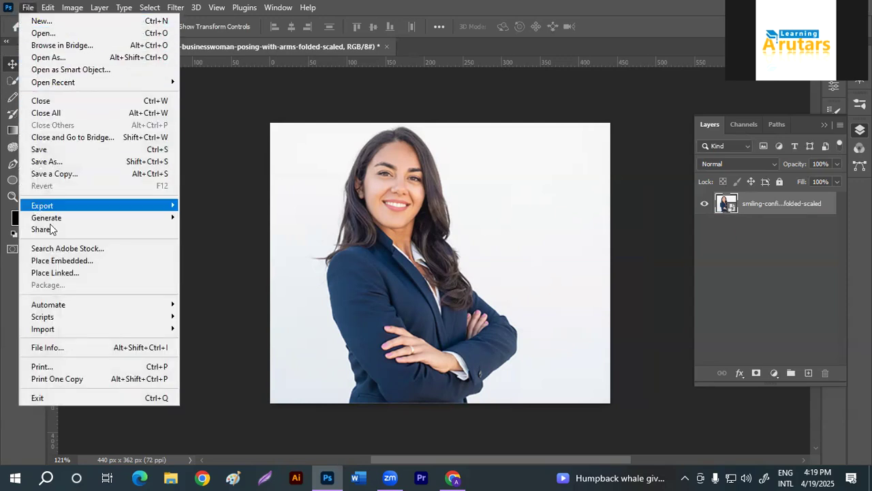
click(52, 261)
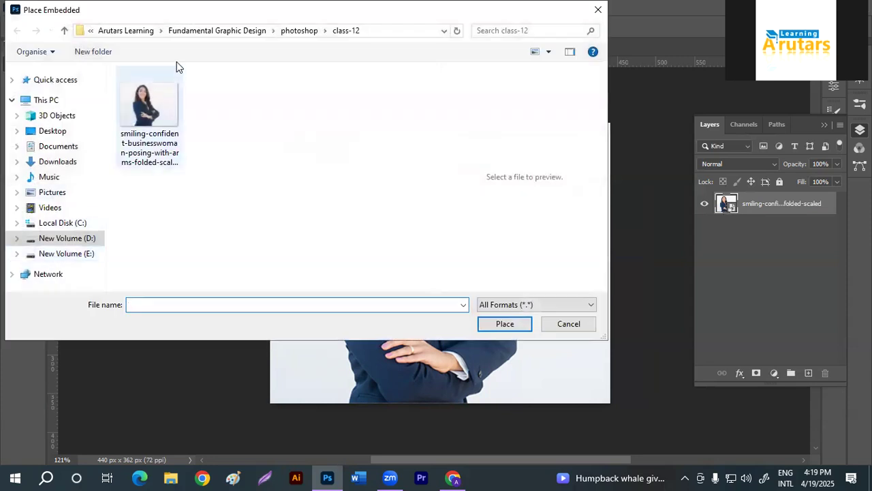
click(300, 30)
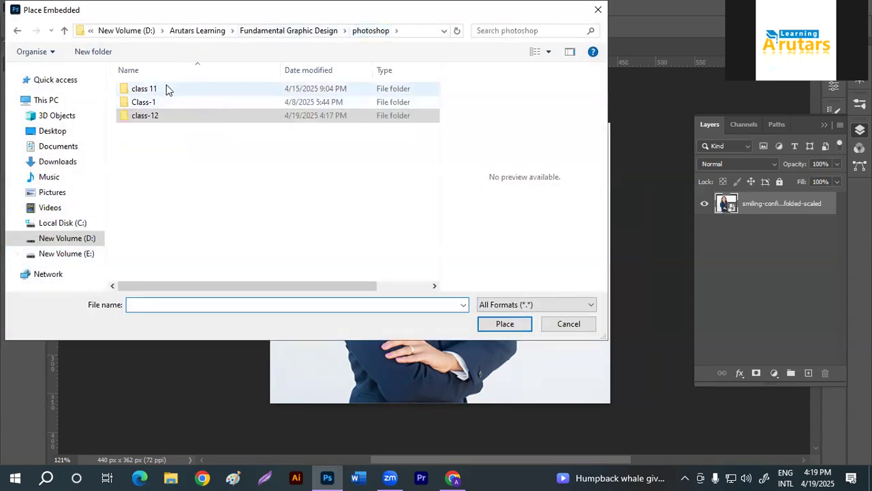
double_click(166, 85)
scroll(336, 197, down, 2)
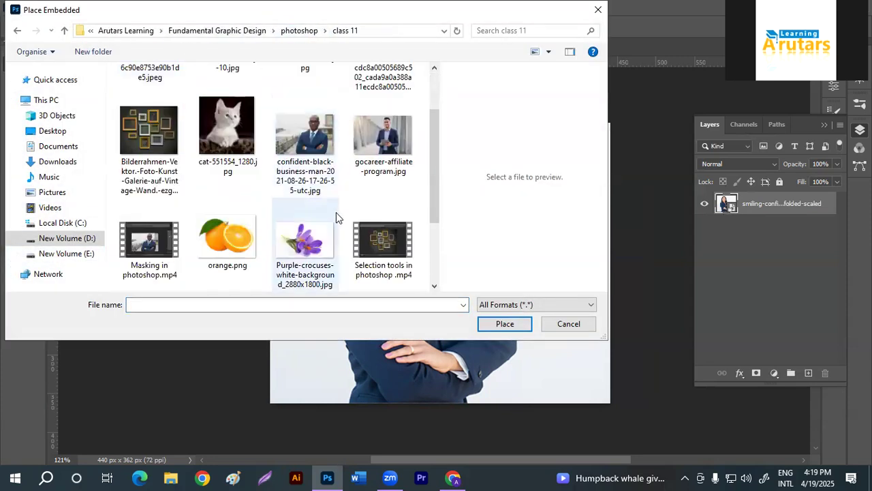
click(304, 151)
click(497, 325)
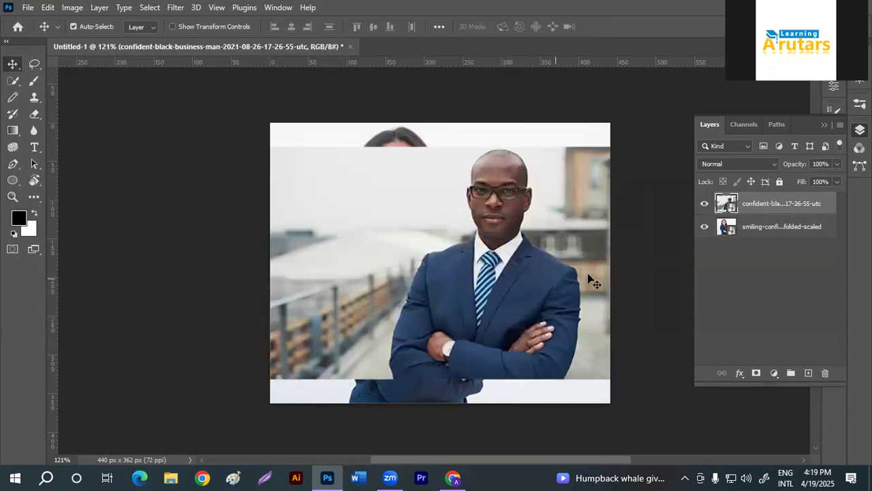
Step: Move the businessman photo to the canvas's upper edge and scale it to about 22% so it fills the canvas
drag(487, 254, 485, 229)
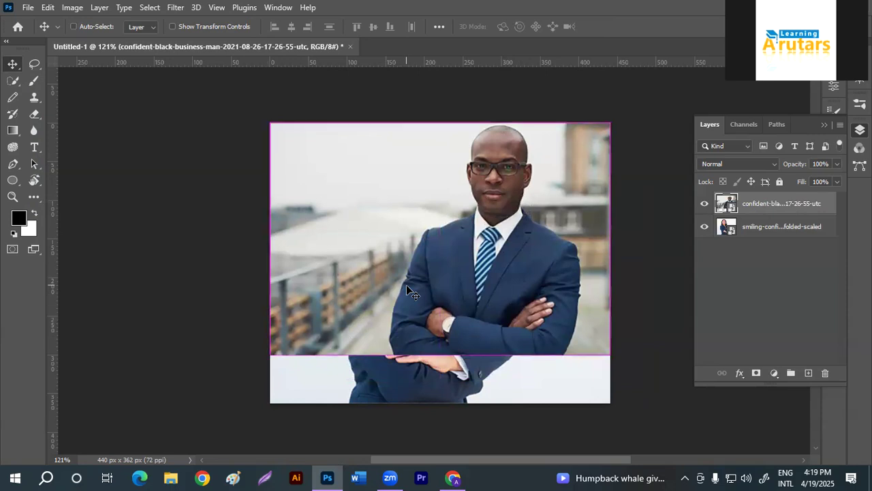
key(ctrl+t)
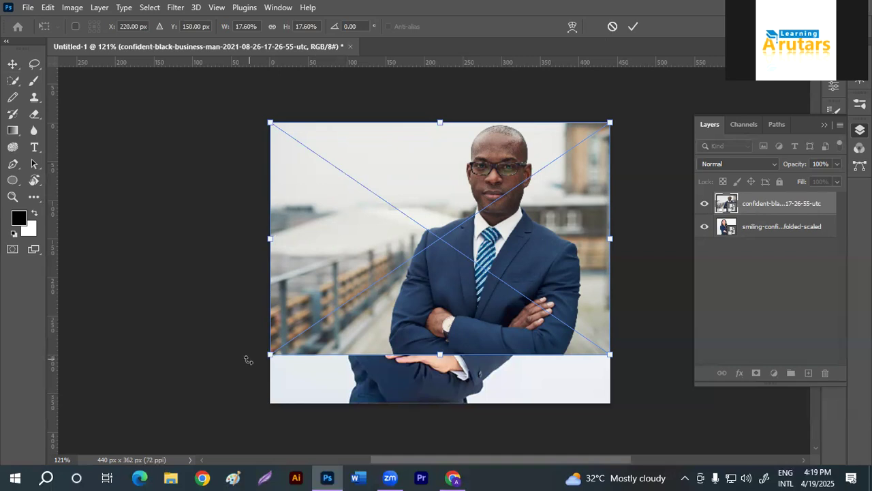
drag(267, 354, 172, 388)
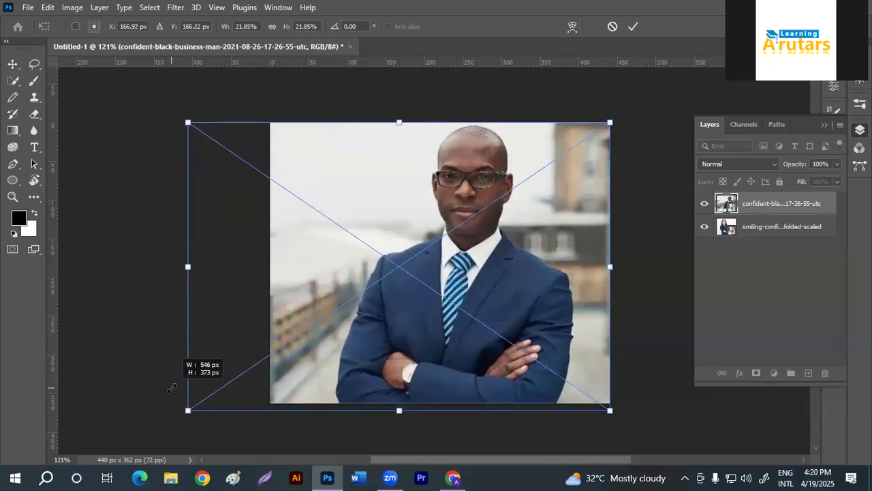
click(633, 28)
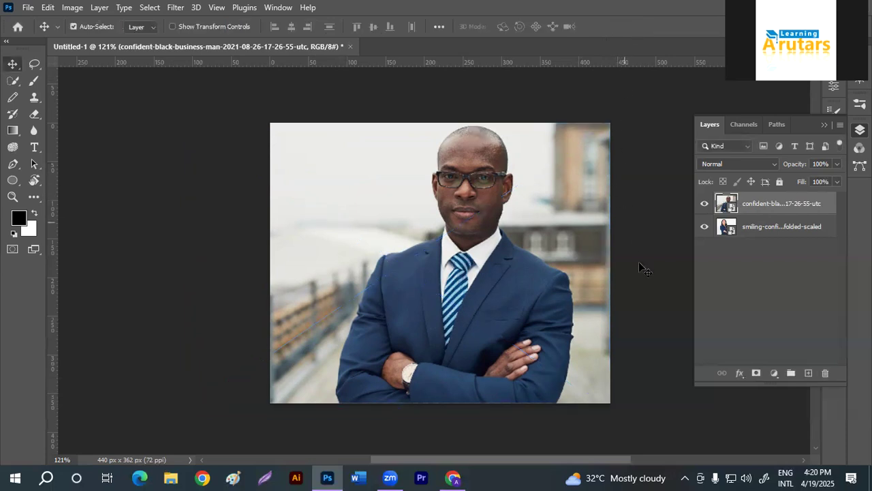
Step: Rasterize the businessman photo layer and deselect it
right_click(795, 208)
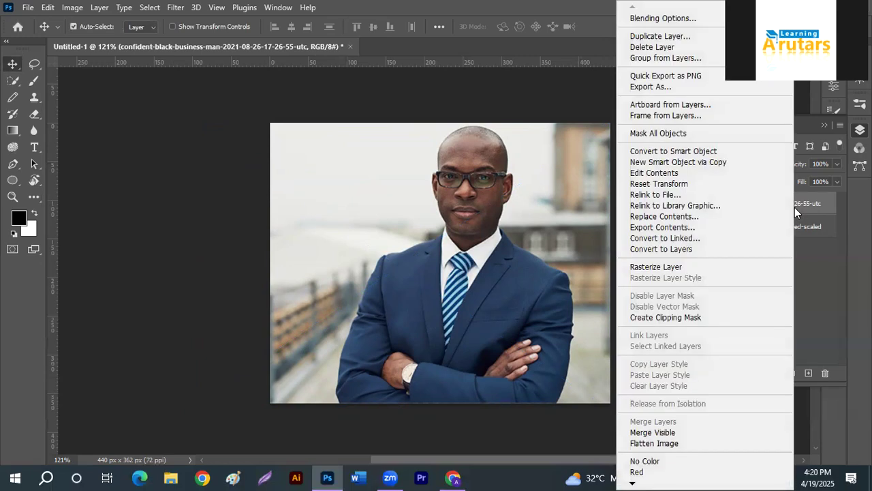
click(689, 269)
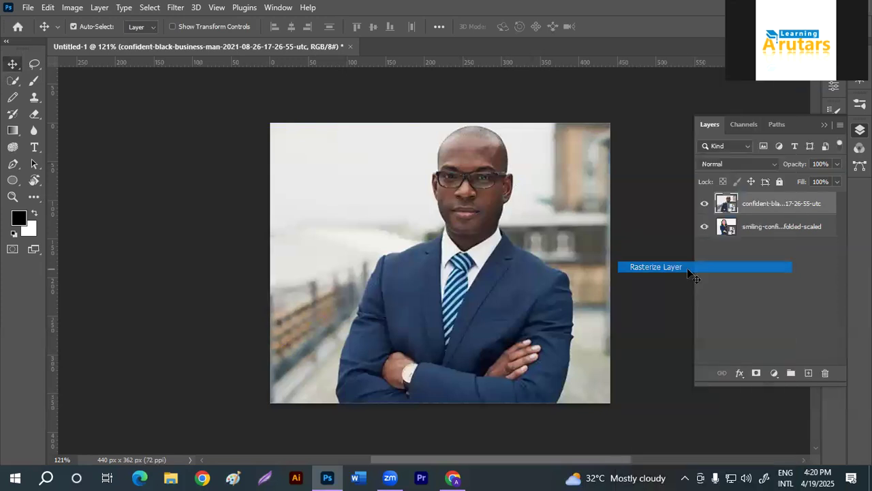
click(777, 277)
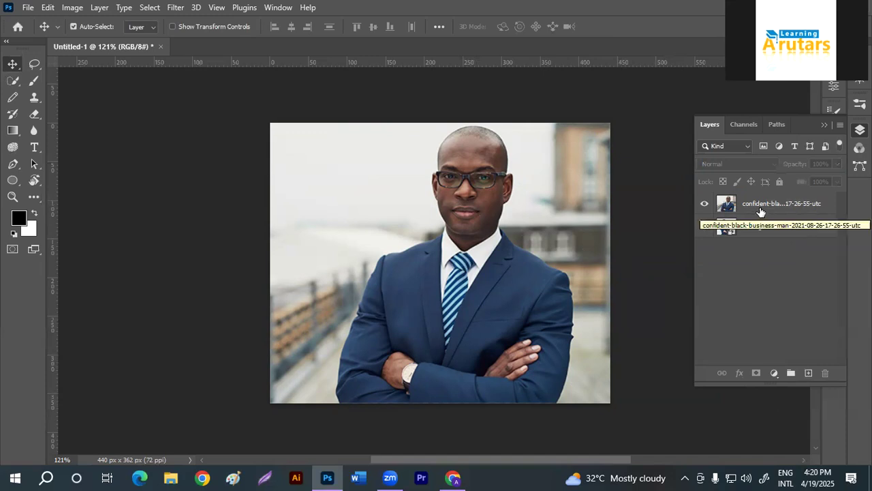
Step: Rename the businesswoman layer as women and the businessman layer as man
double_click(770, 232)
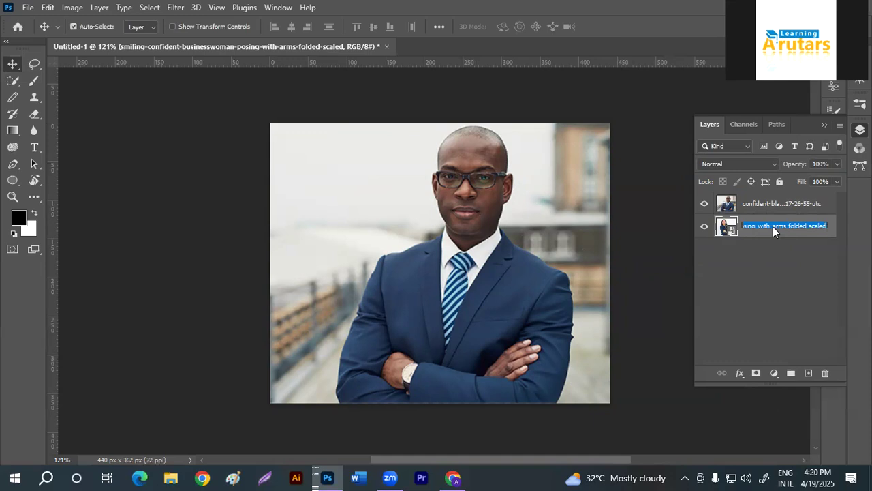
text(c)
text(women)
click(770, 273)
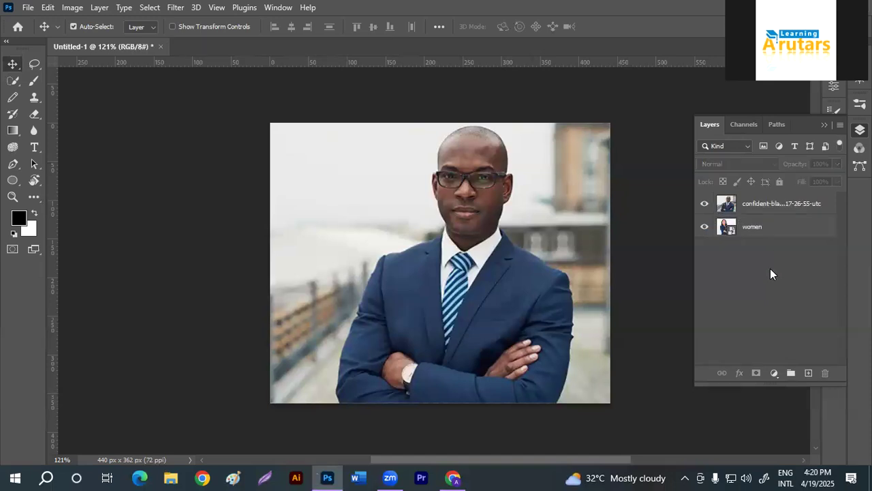
double_click(775, 202)
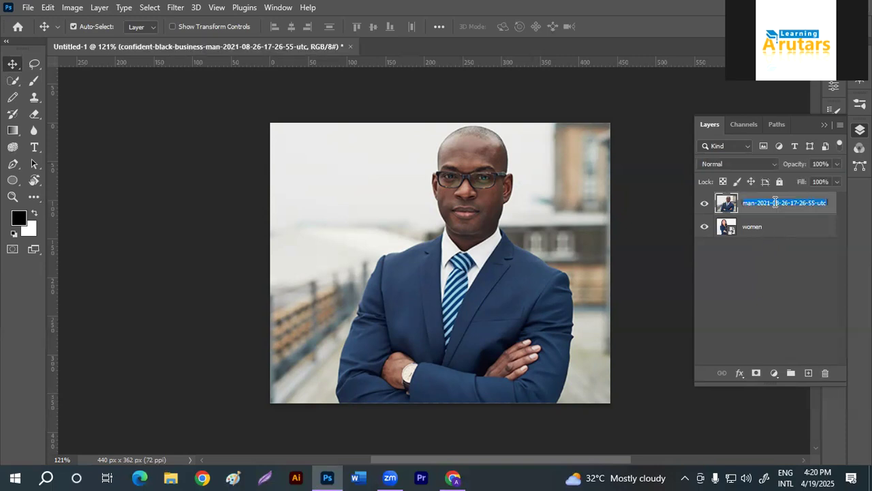
text(man)
click(758, 277)
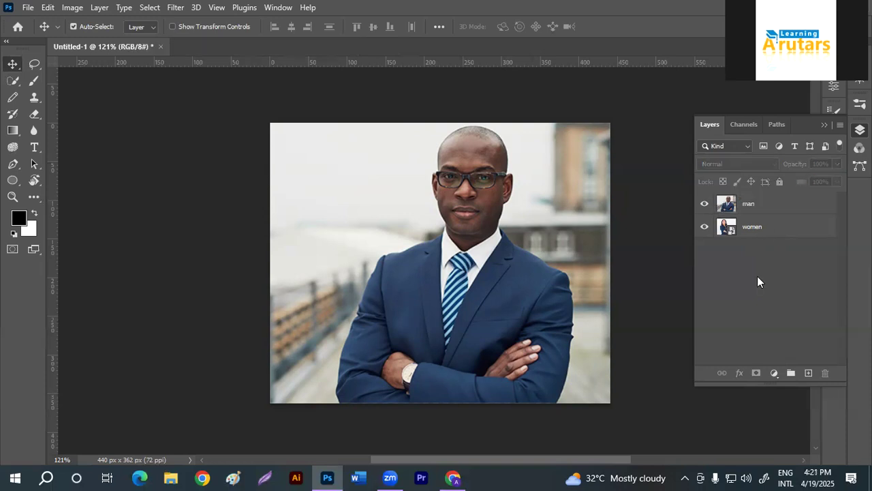
double_click(749, 205)
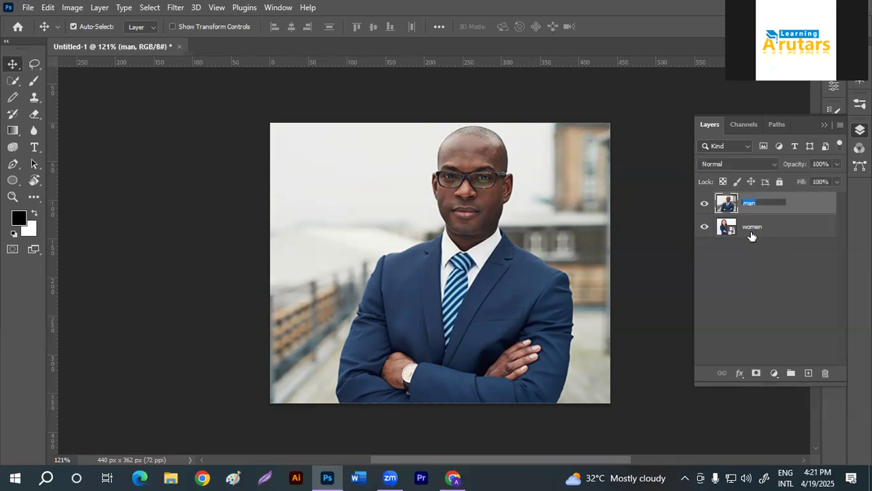
double_click(753, 226)
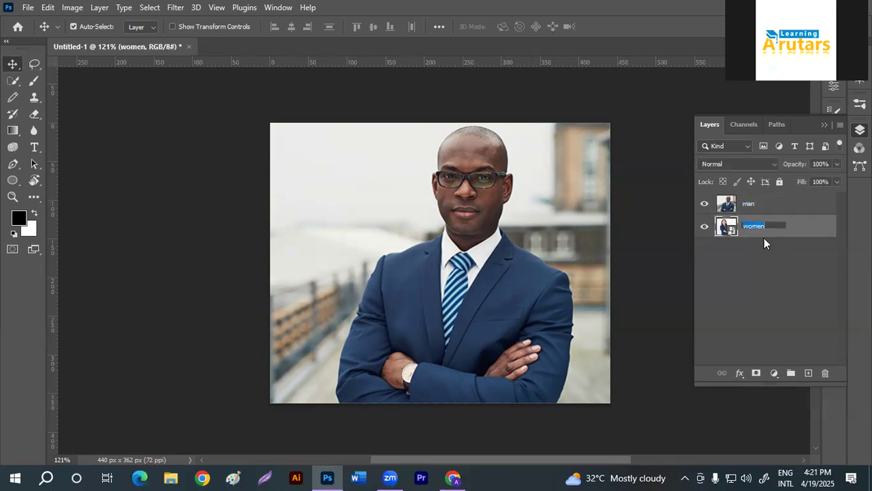
click(767, 263)
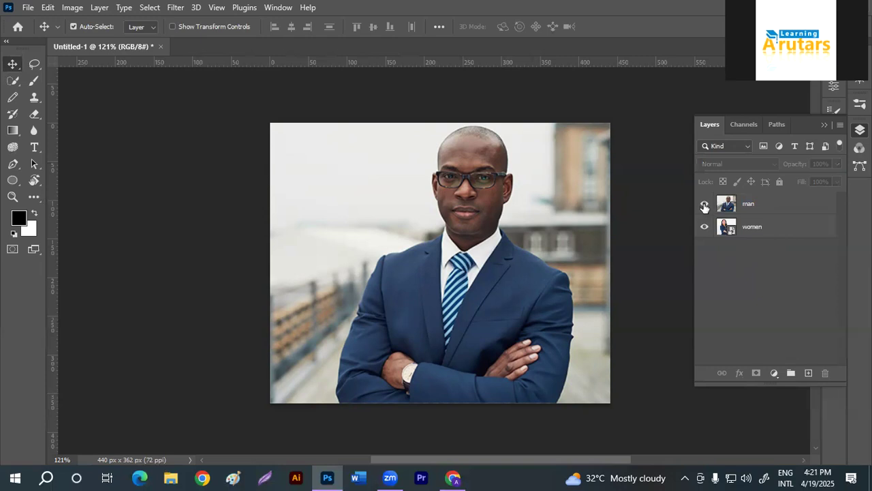
Step: Hide the man and women layers one after the other to check the canvas, and show both again
click(705, 206)
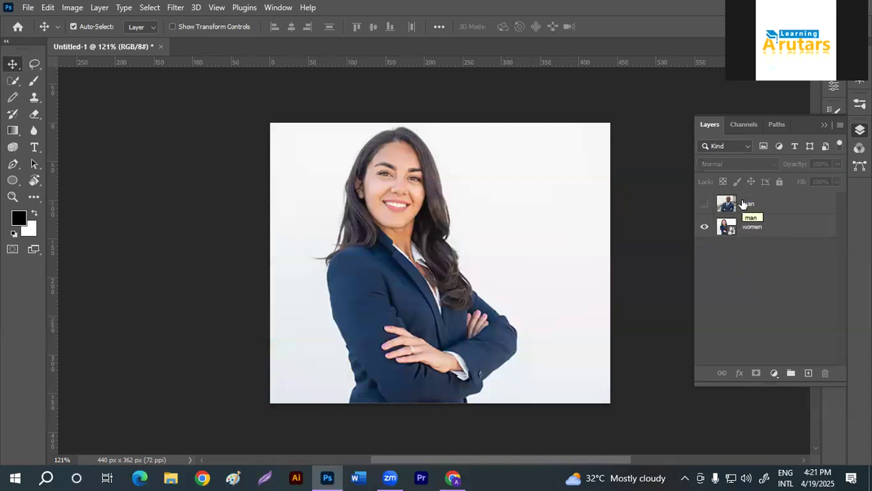
click(704, 228)
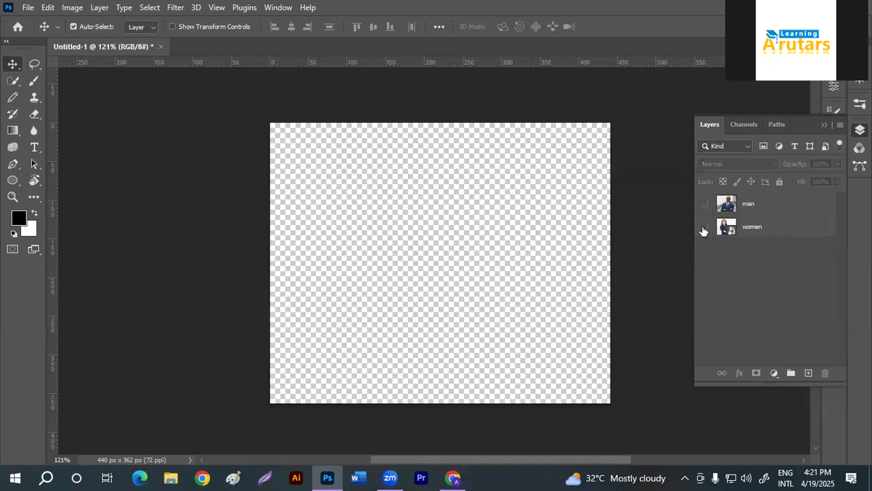
click(704, 228)
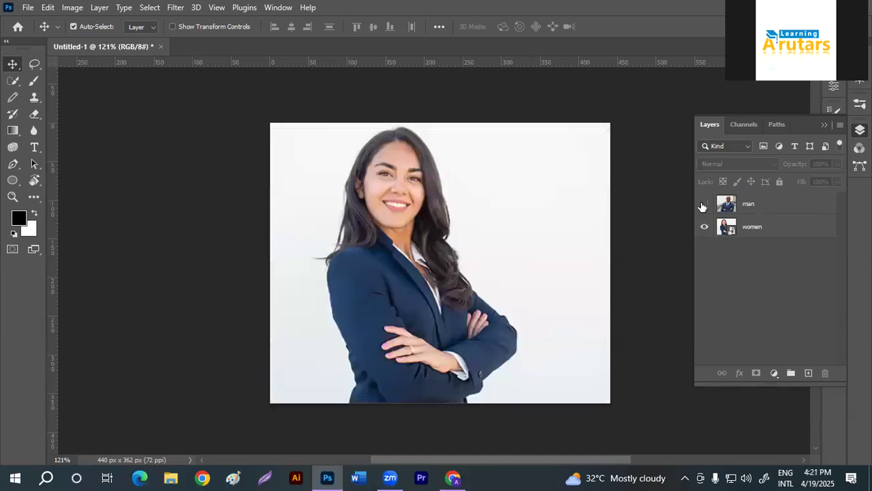
click(704, 205)
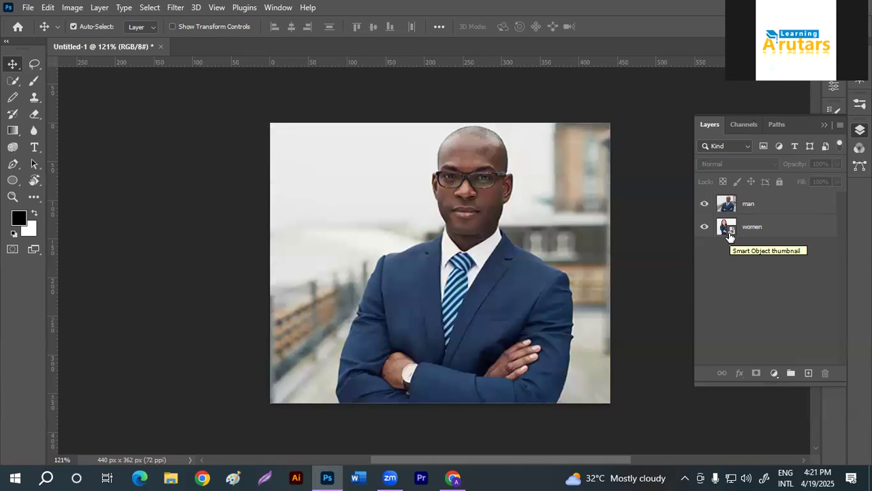
Step: Move the man layer beneath the women layer in the stacking order
click(768, 232)
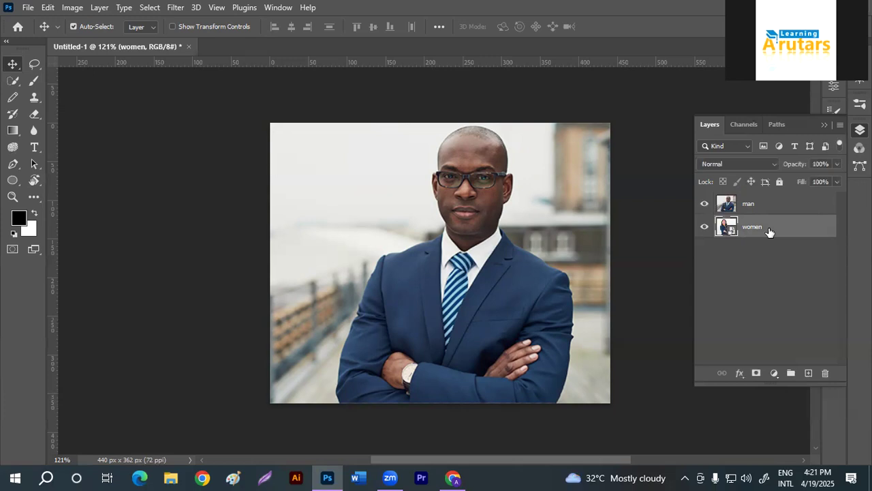
click(177, 9)
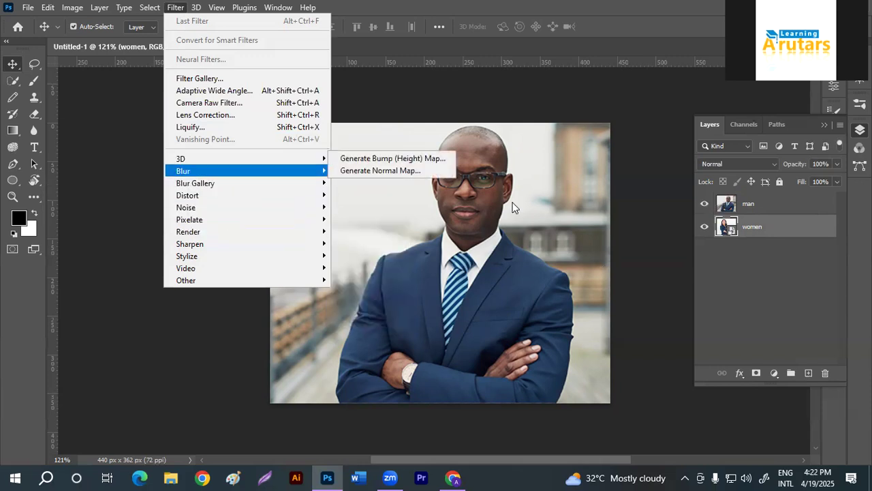
click(735, 219)
drag(750, 206, 763, 247)
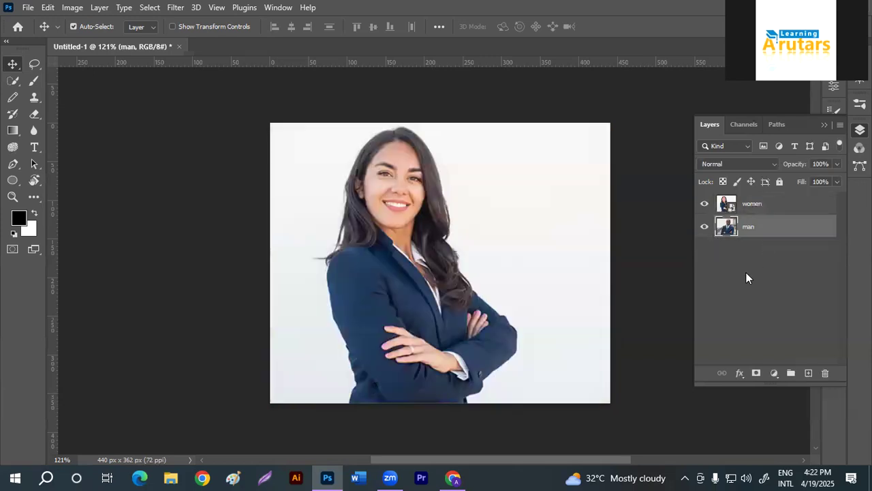
Step: Apply the Oil Paint filter to the women layer with stylization 2.0, cleanliness 1.0 and scale 1.2
click(750, 208)
click(174, 8)
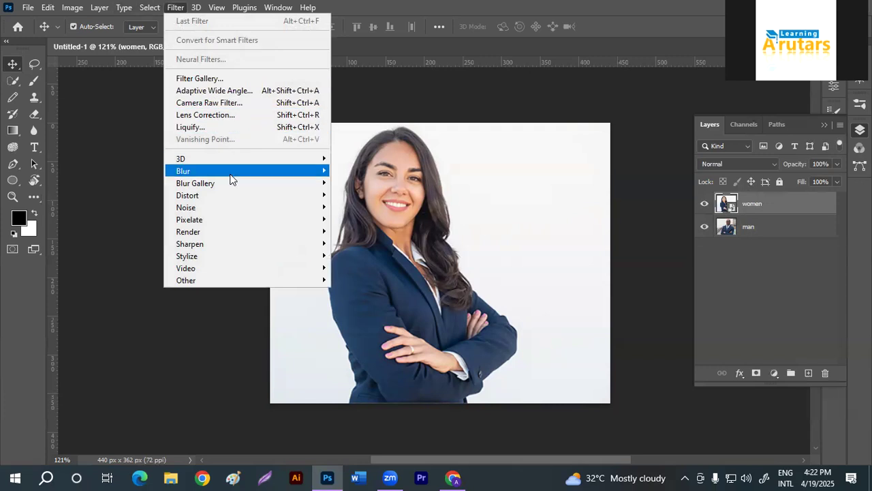
mouse_move(213, 188)
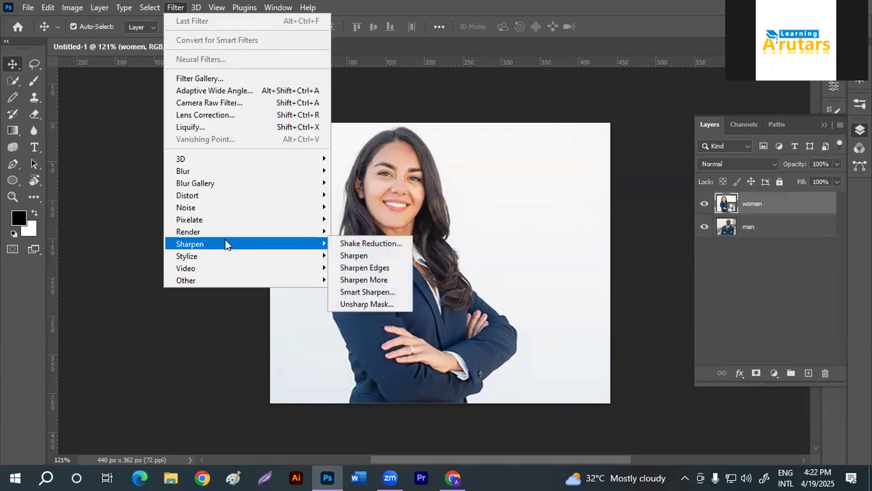
mouse_move(228, 257)
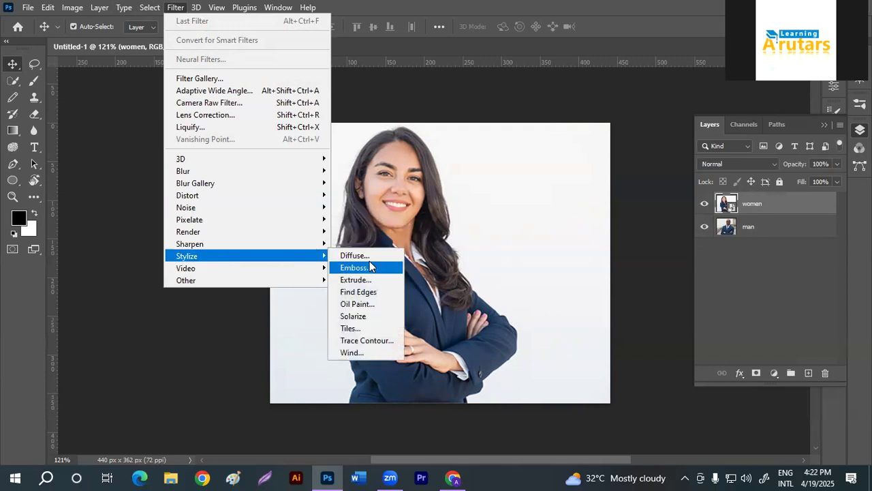
click(367, 303)
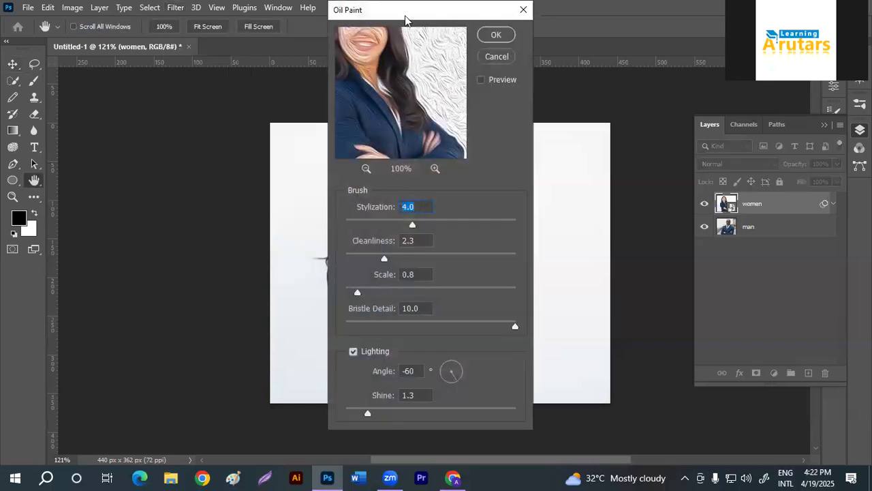
drag(404, 19, 552, 84)
drag(556, 171, 564, 210)
drag(537, 173, 551, 173)
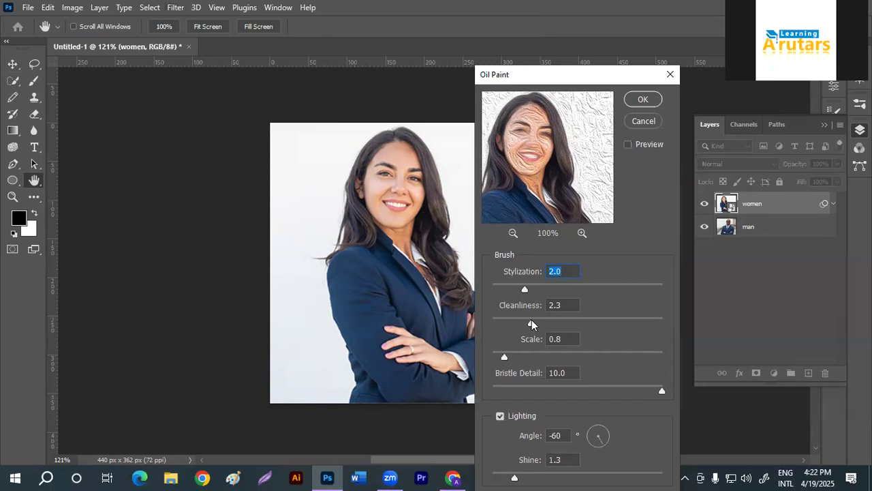
drag(531, 320, 514, 323)
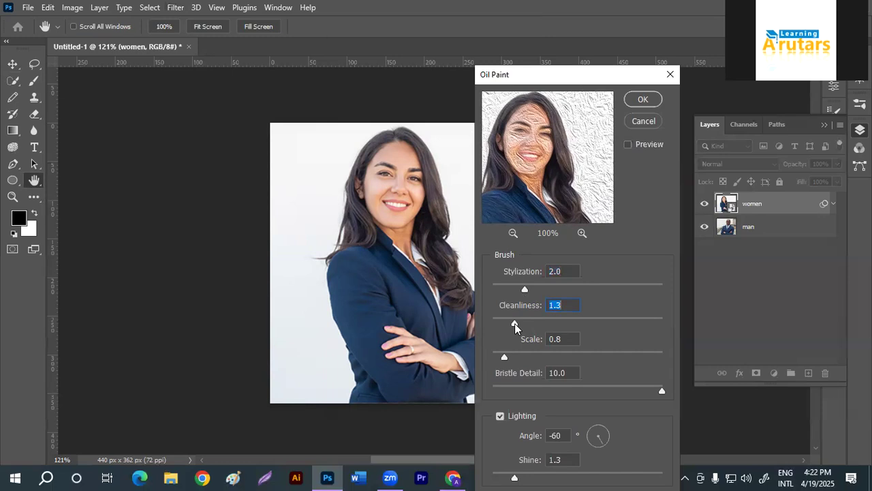
drag(515, 323, 508, 324)
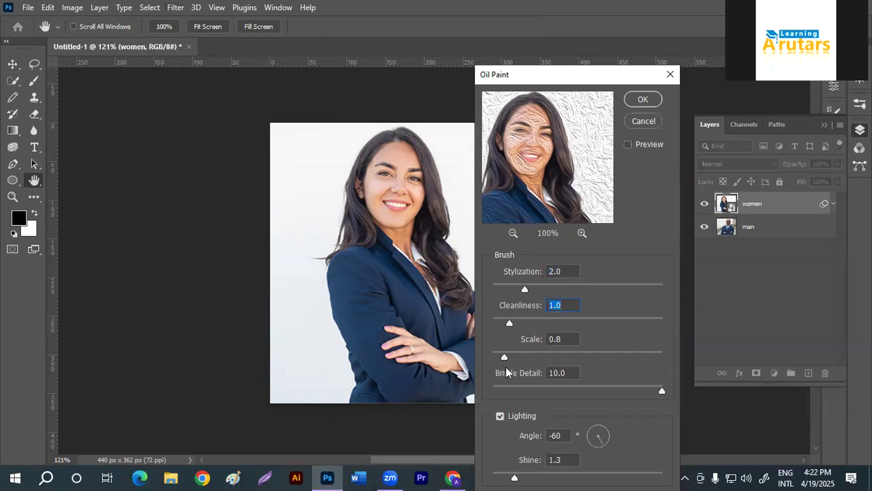
drag(507, 358, 512, 357)
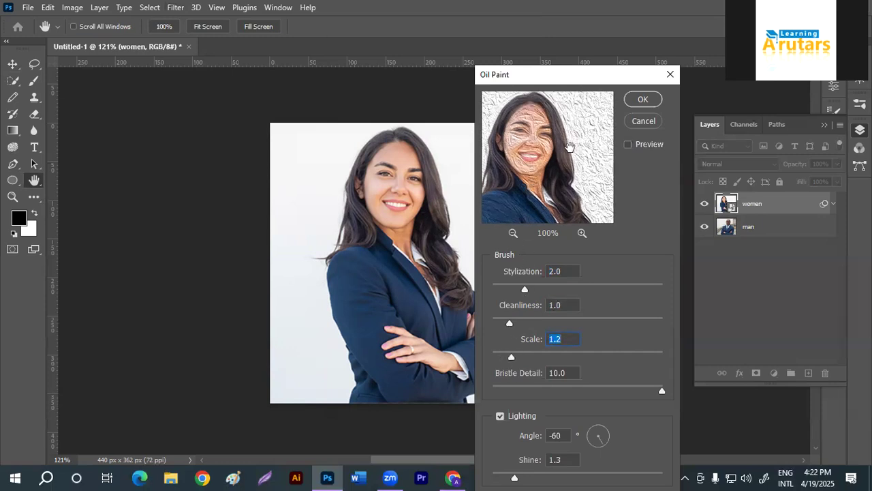
click(637, 98)
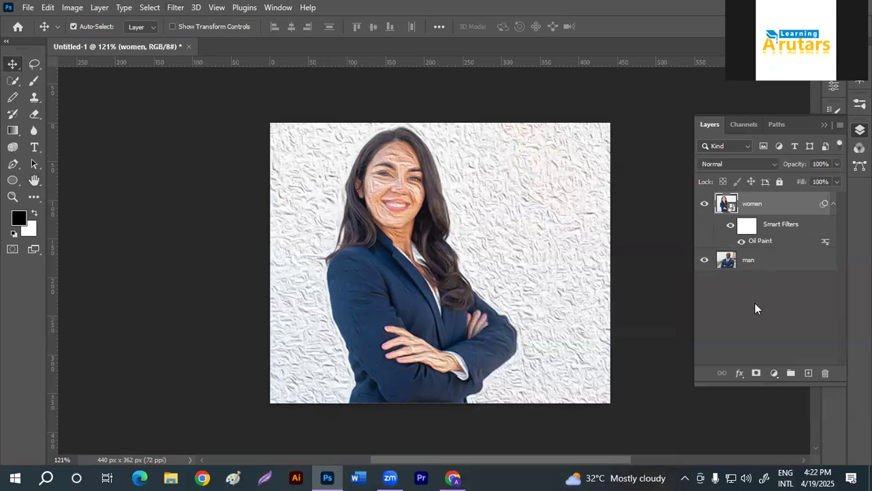
Step: Apply the Oil Paint filter to the man layer with the same settings, checking the face in the preview, and deselect the layer
click(773, 268)
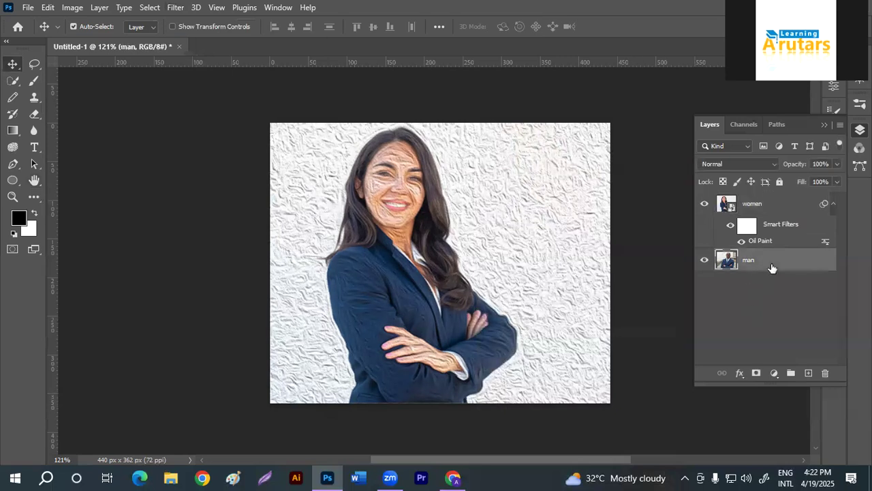
click(176, 8)
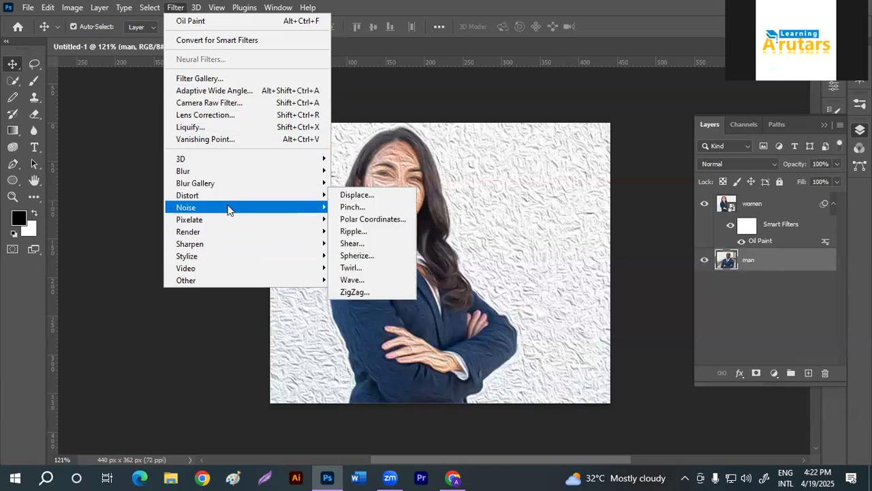
mouse_move(282, 259)
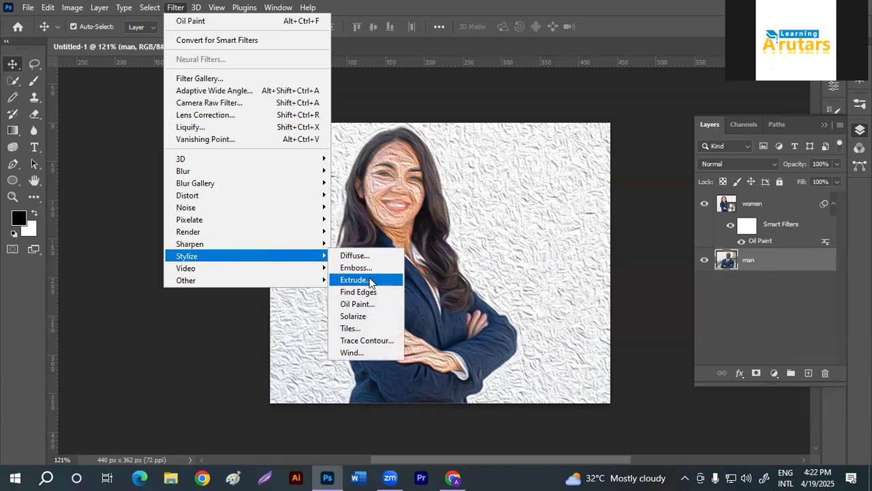
click(372, 303)
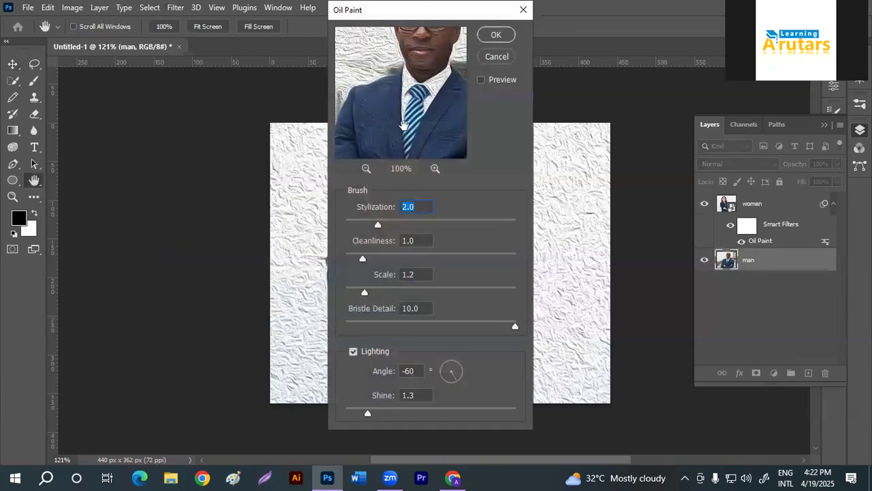
drag(405, 127, 404, 135)
drag(406, 99, 394, 127)
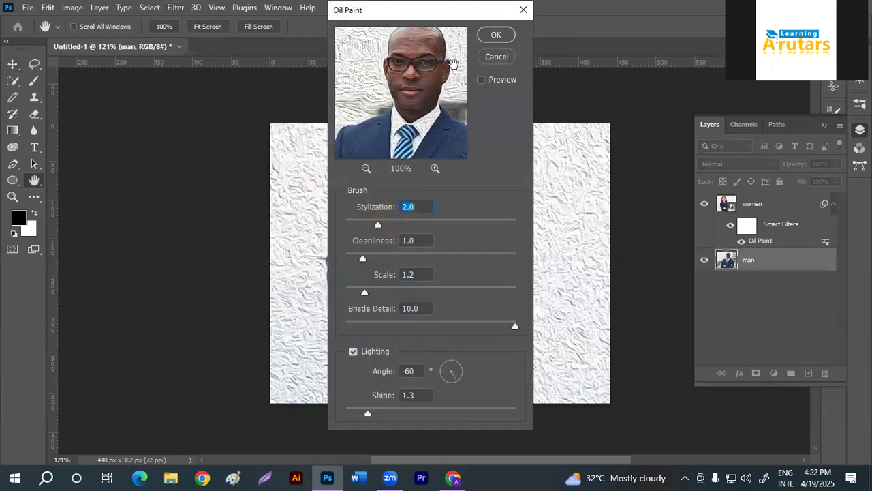
click(485, 39)
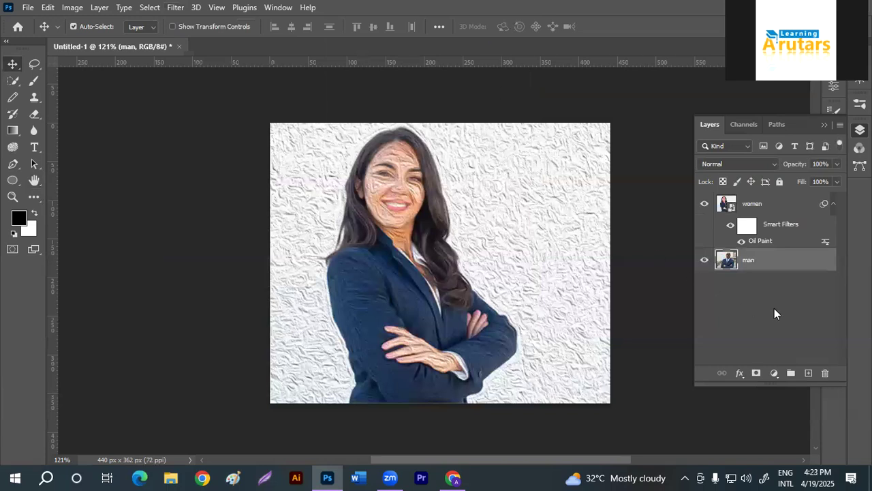
click(774, 308)
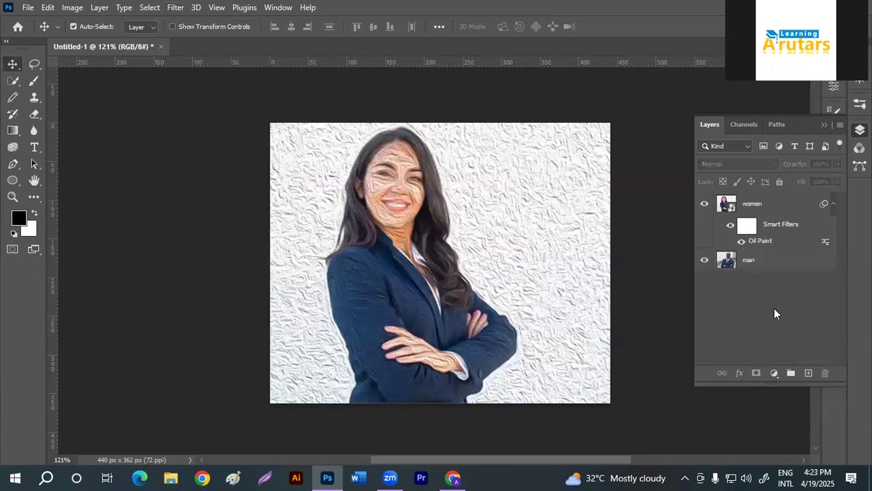
Step: Hide and show the women layer repeatedly to compare the Oil Paint effect on both photos
click(704, 204)
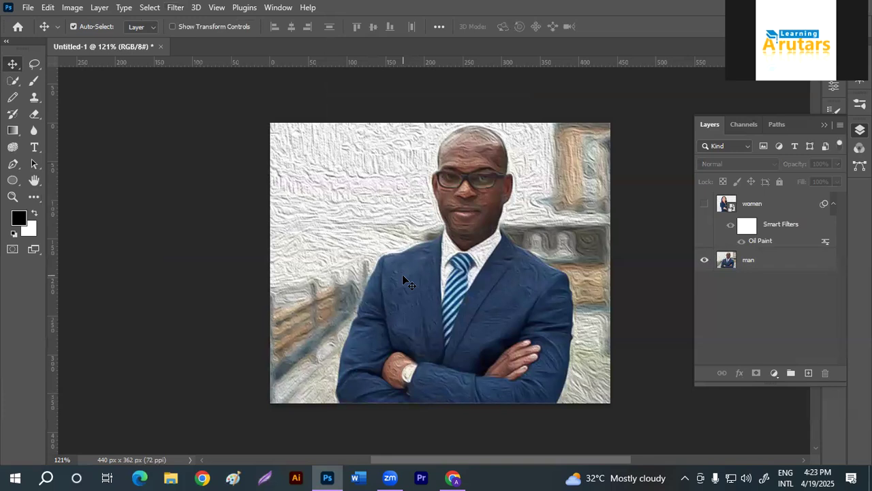
click(704, 205)
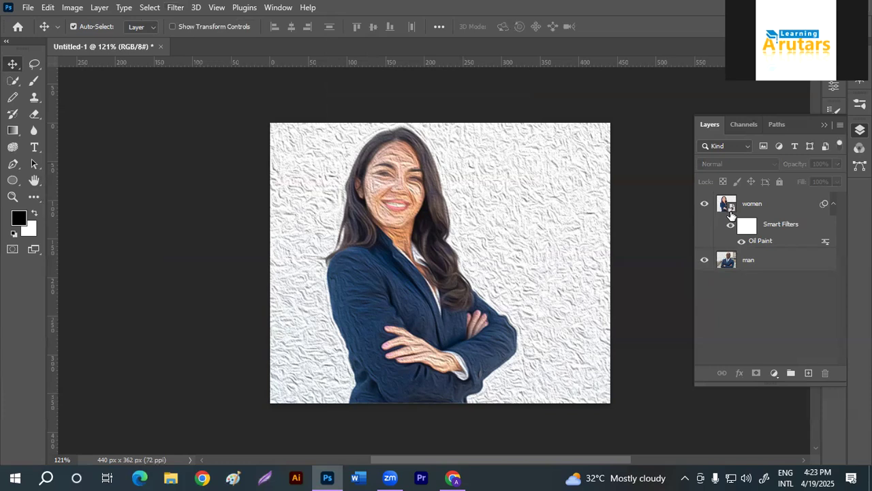
click(703, 204)
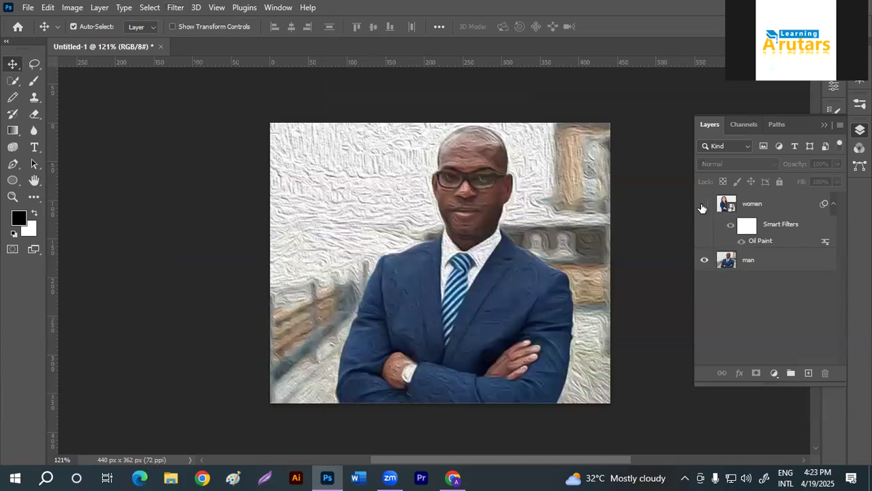
click(704, 204)
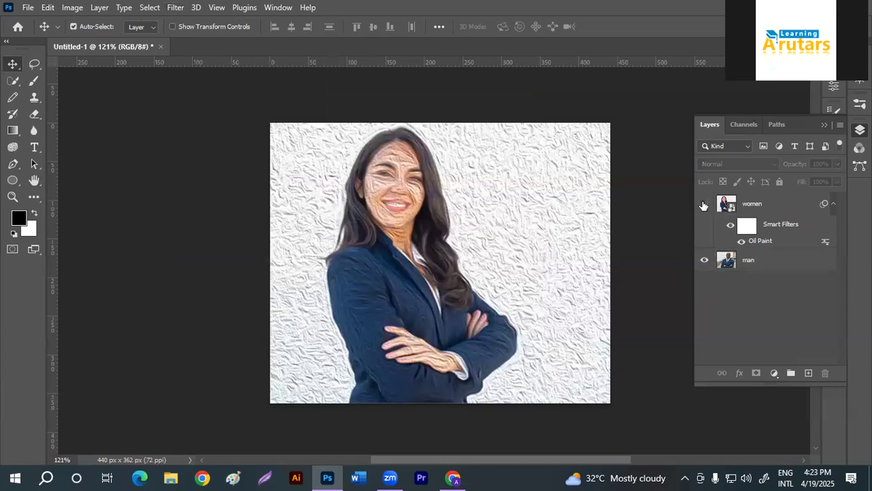
click(704, 205)
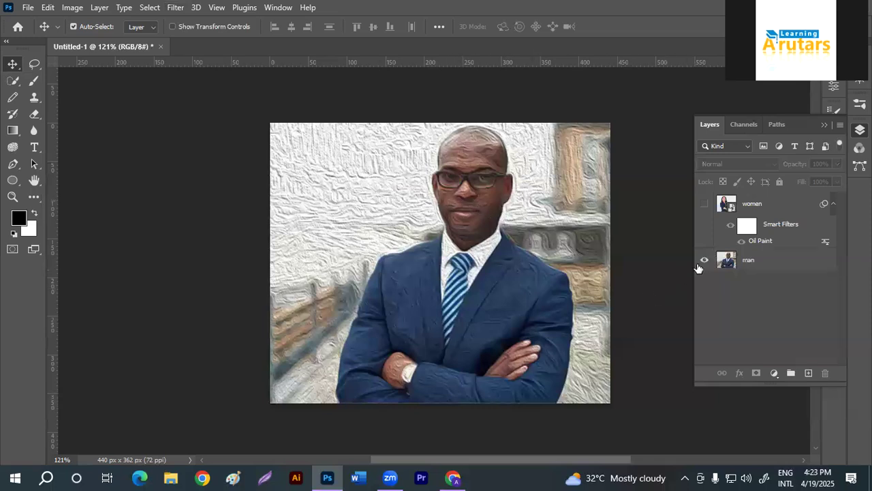
click(705, 203)
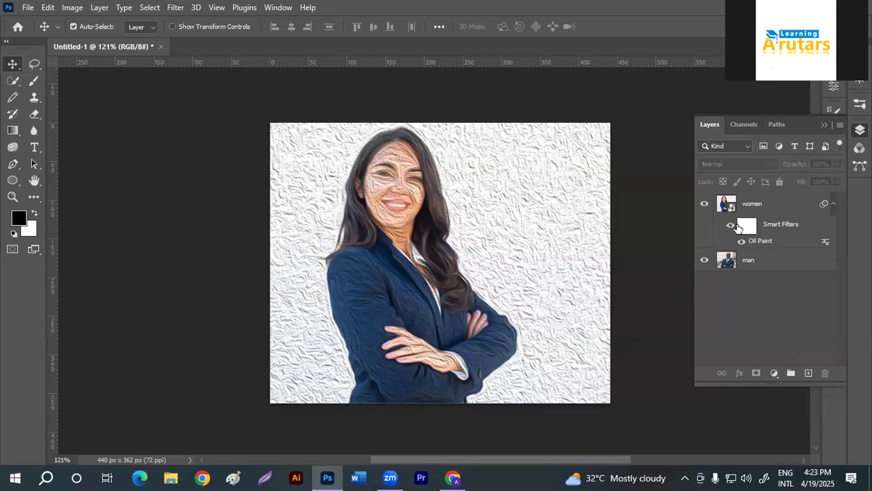
Step: Edit the women layer's Oil Paint filter to stylization 1.2, cleanliness 3.5, scale 3.3 and bristle detail 2.4
click(757, 244)
double_click(757, 241)
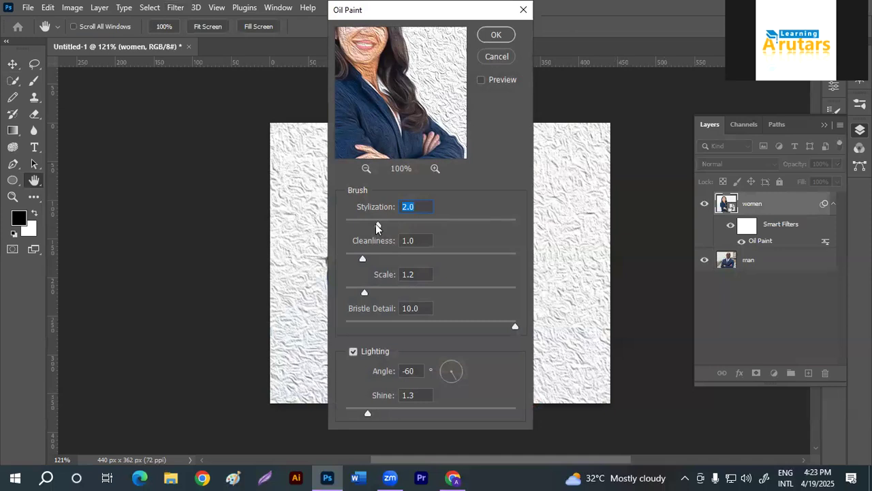
mouse_move(376, 227)
mouse_down()
mouse_move(392, 227)
mouse_move(364, 225)
mouse_up()
drag(363, 259, 407, 266)
drag(364, 293, 400, 293)
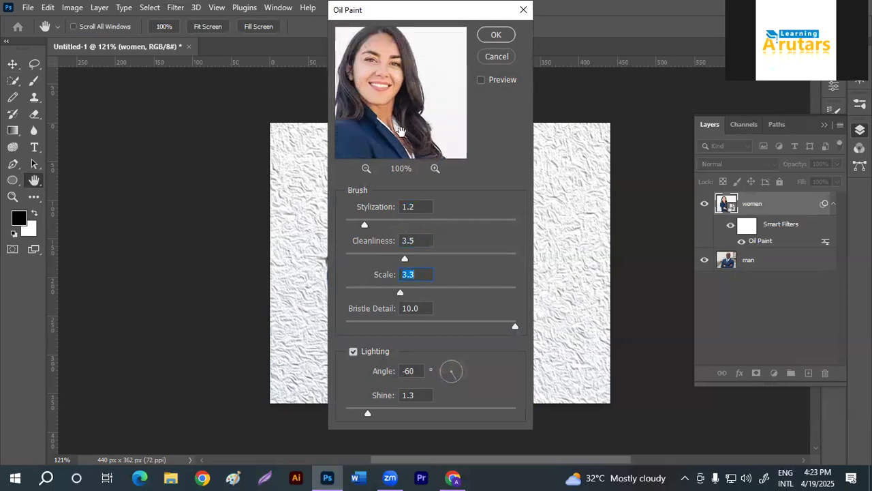
drag(514, 326, 386, 327)
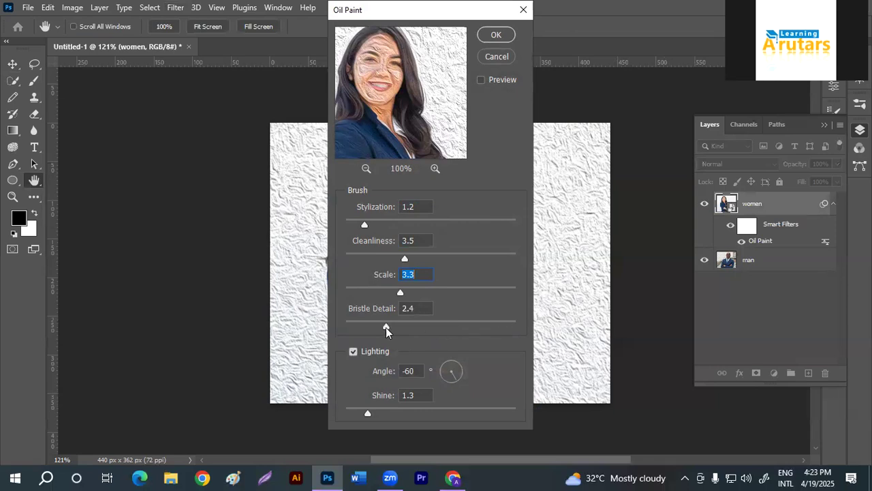
click(494, 34)
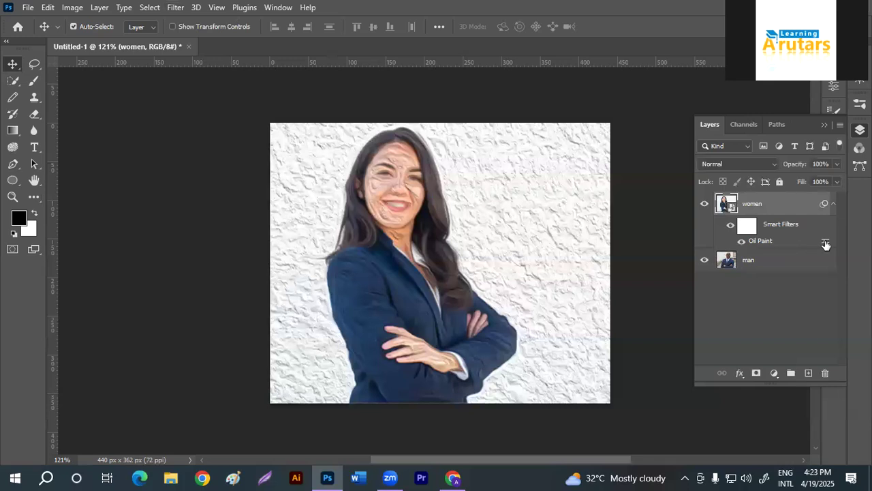
Step: Toggle the visibility of the women layer's Oil Paint effect and smart filters, and delete its smart filters
click(741, 243)
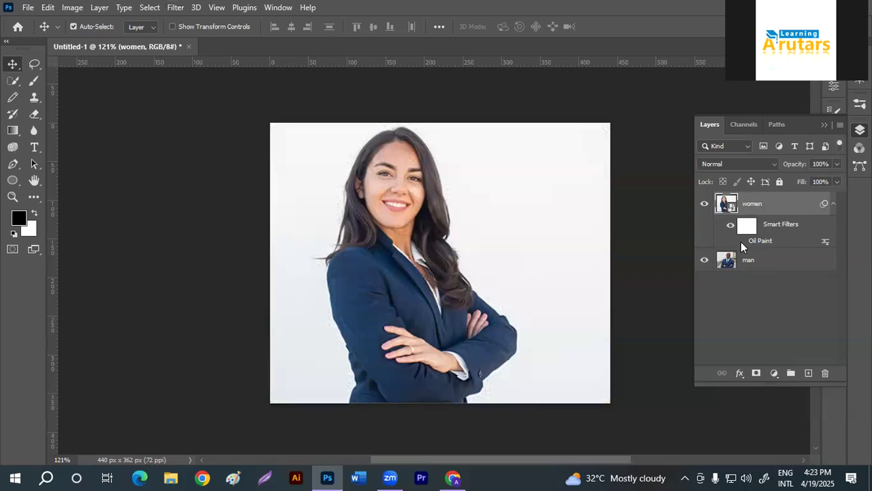
click(742, 243)
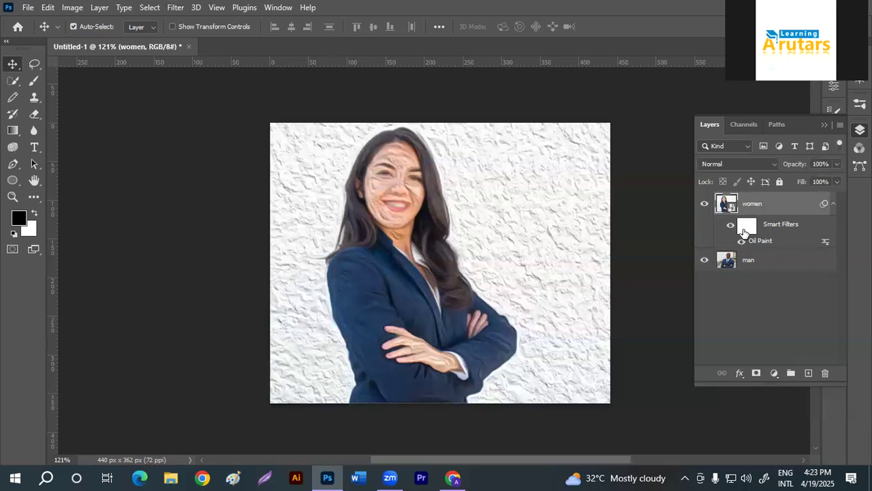
click(731, 225)
click(731, 225)
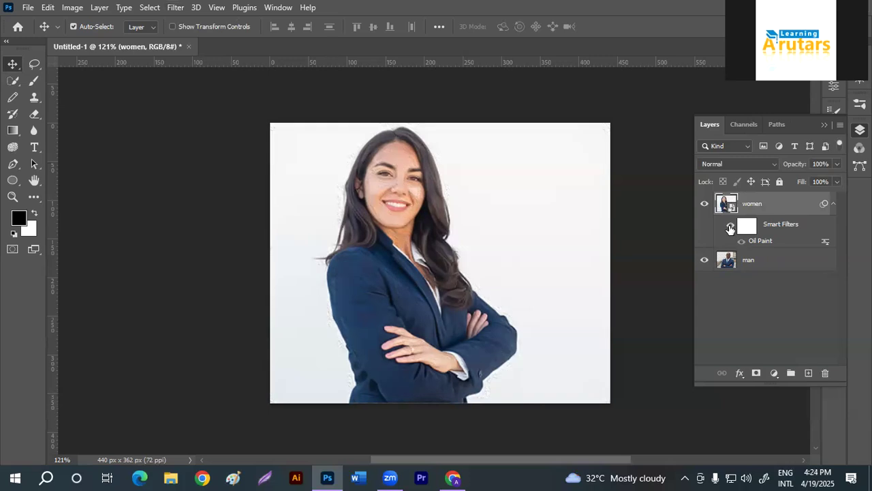
drag(782, 231, 826, 376)
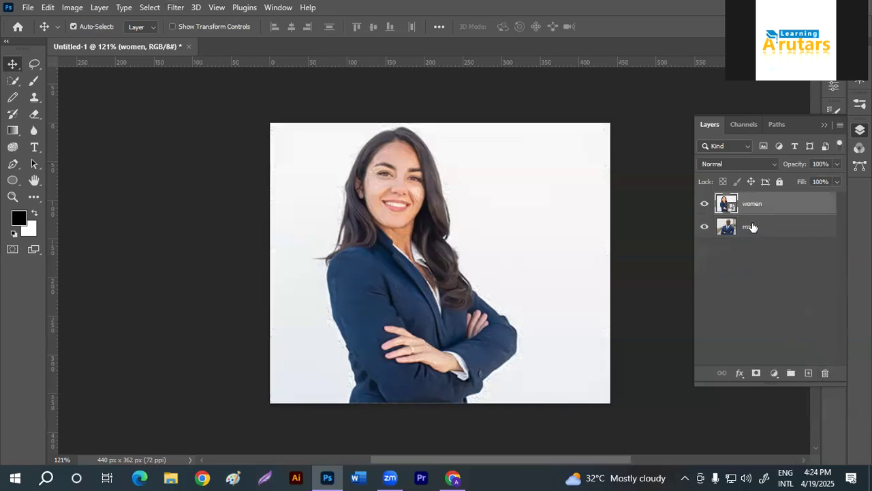
Step: With the women layer hidden, check the man layer's blending options without changing them, and show the women layer again
click(704, 205)
click(712, 233)
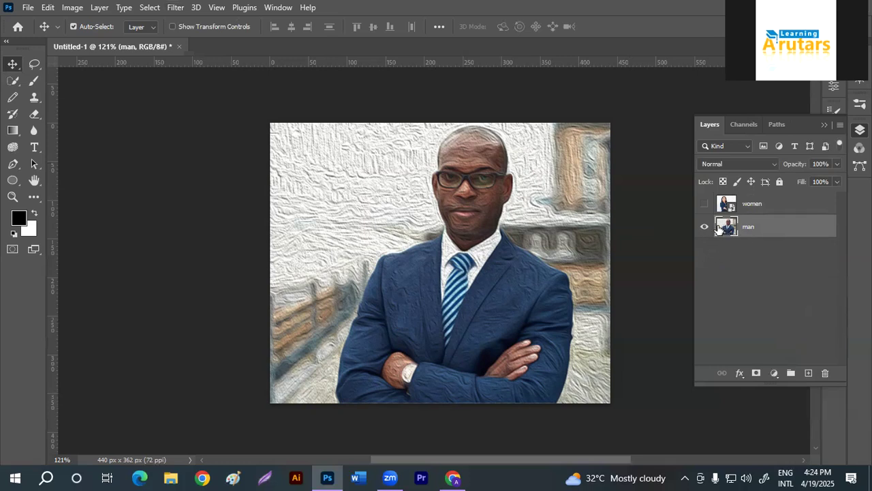
double_click(724, 229)
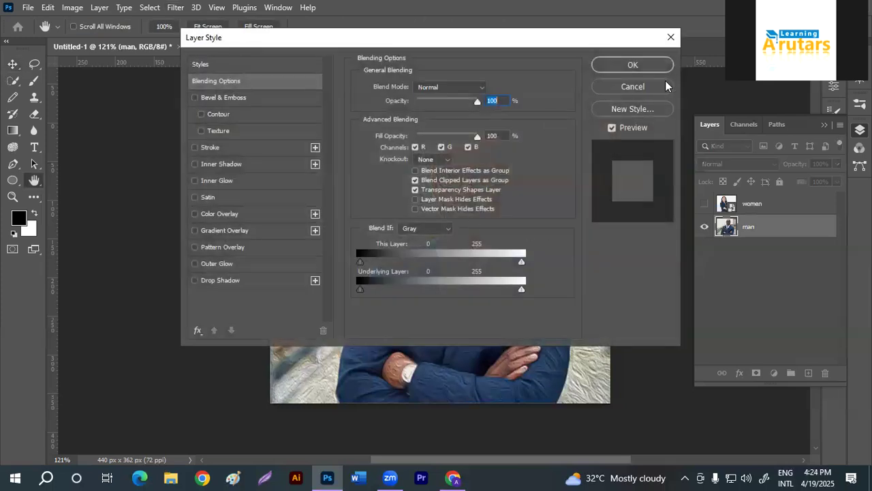
click(646, 87)
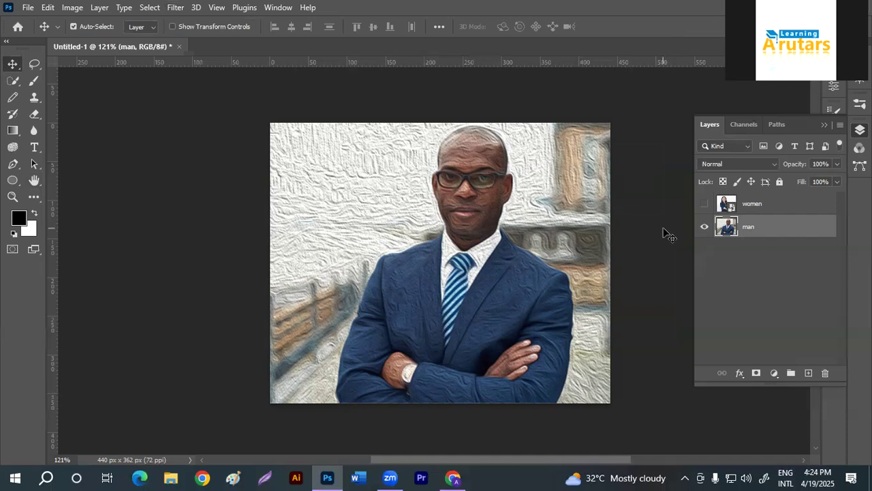
click(705, 204)
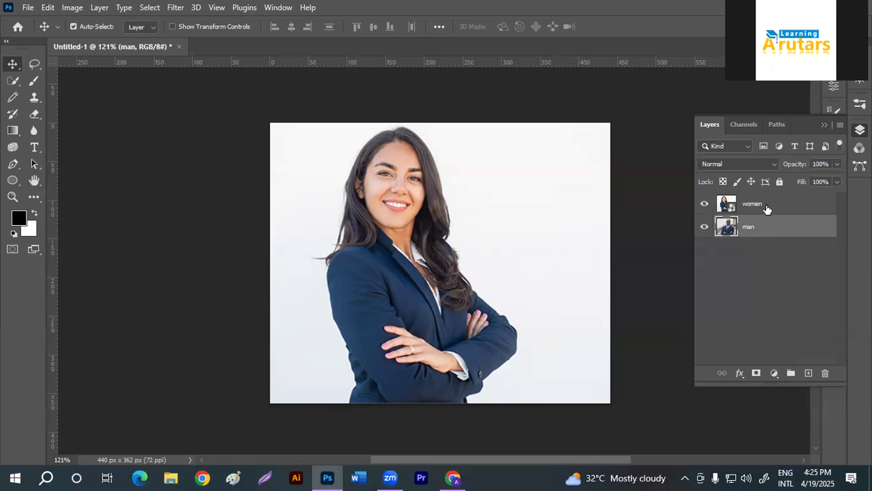
click(765, 206)
click(178, 7)
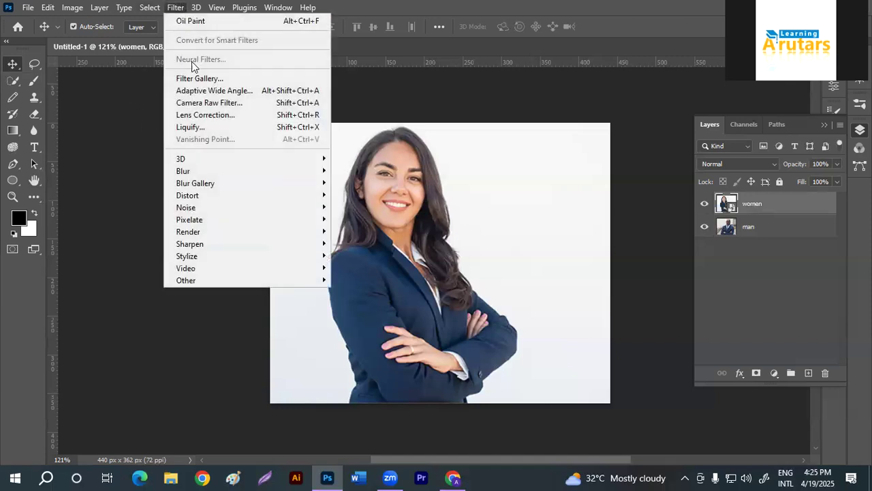
mouse_move(201, 185)
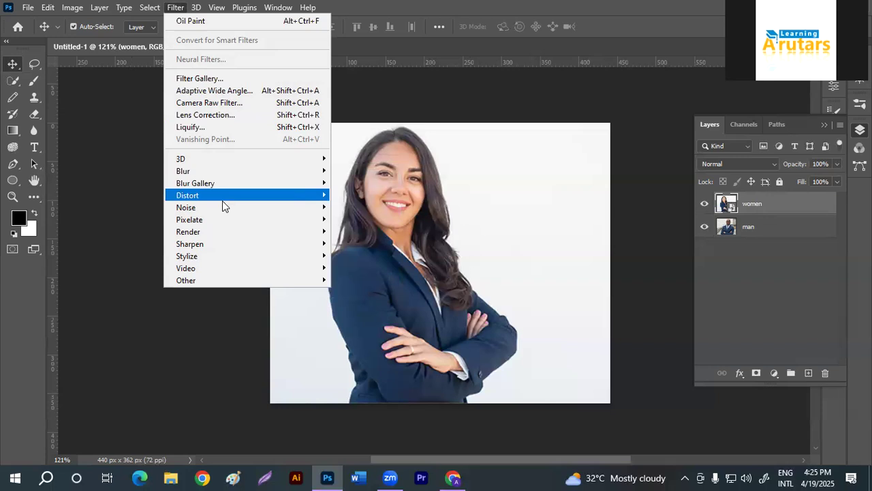
click(758, 272)
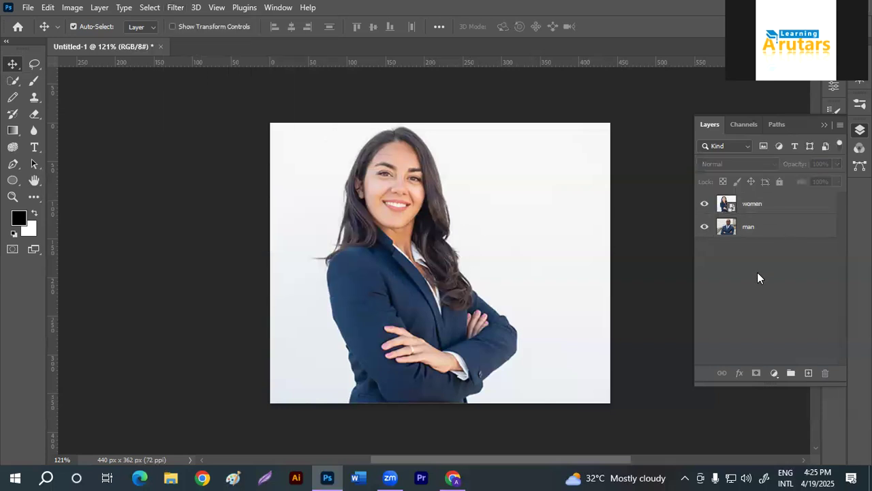
Step: Move the man layer above the women layer in the stack and select the man layer
click(730, 234)
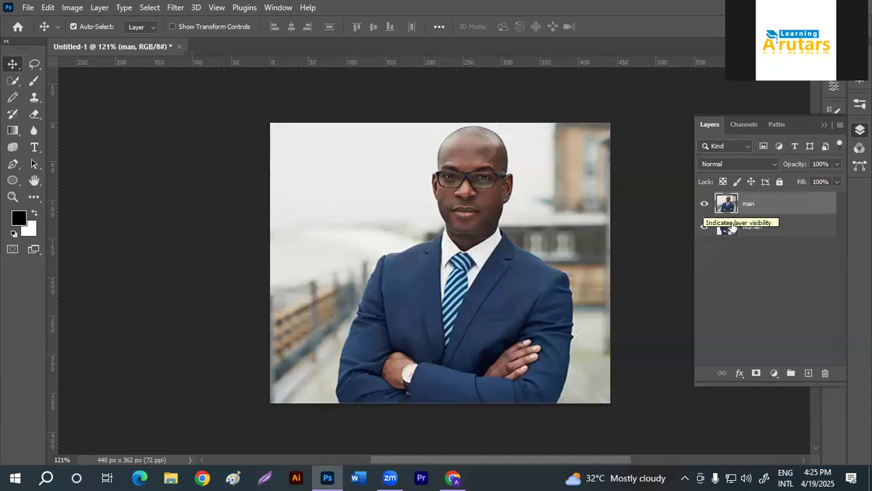
click(753, 230)
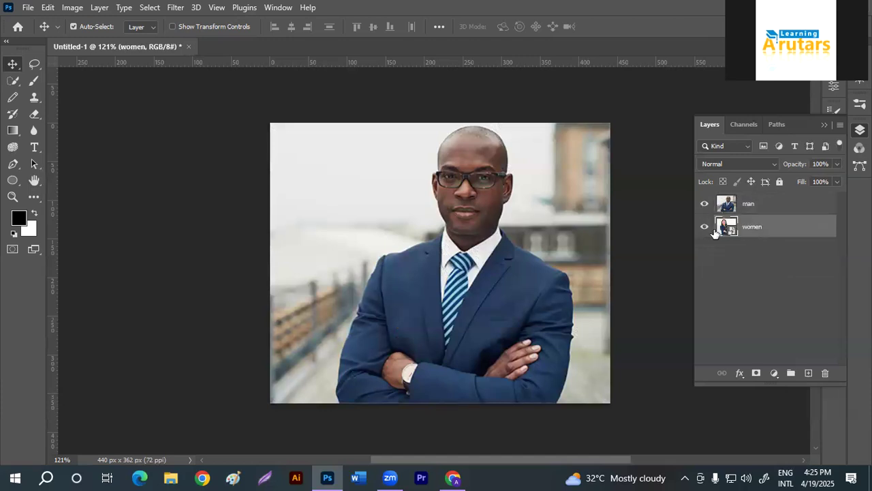
click(728, 204)
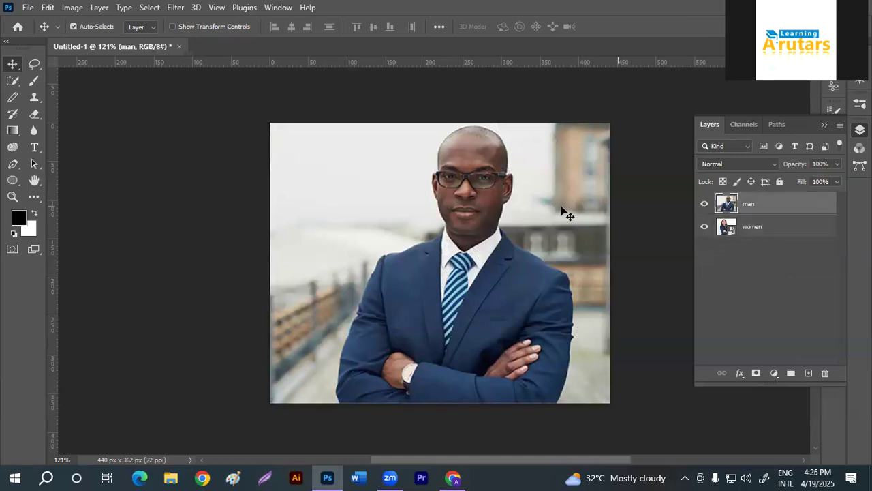
Step: Scale the rasterized man layer down to about 43% around its center and apply the transform
key(ctrl)
key(ctrl+t)
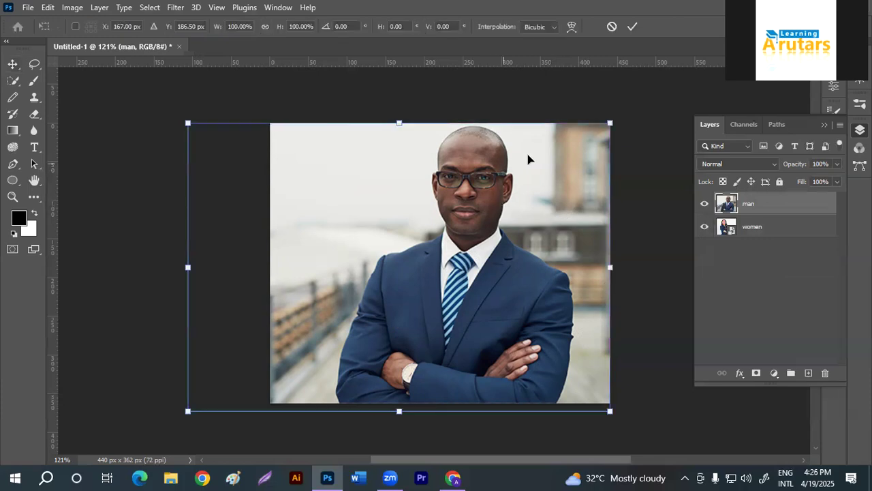
drag(609, 123, 490, 205)
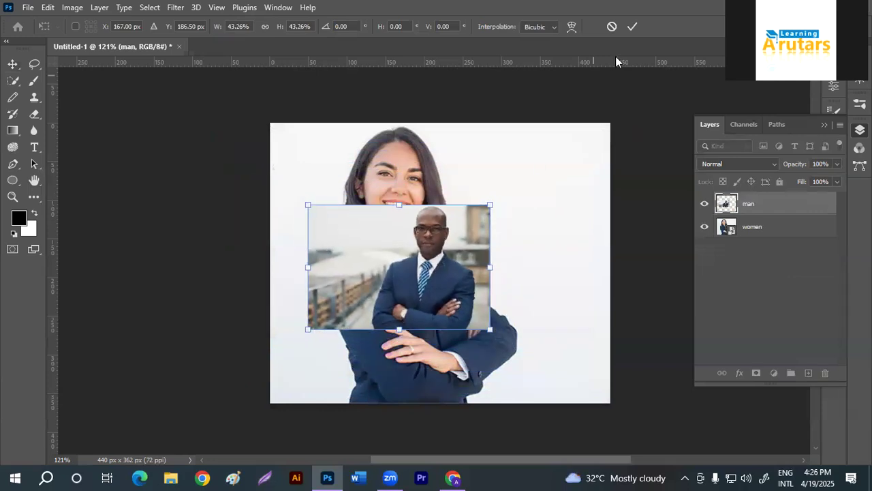
click(631, 27)
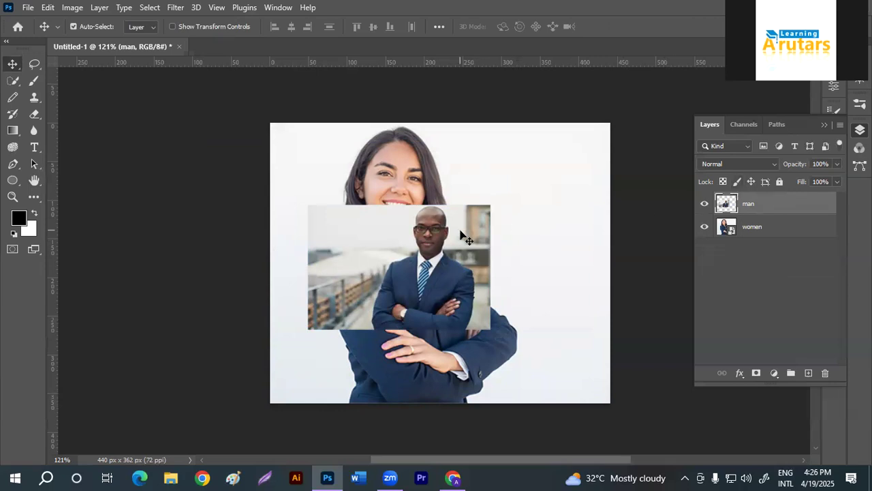
Step: Scale the man layer back up until it covers the canvas, and shift it slightly to the right
key(ctrl+t)
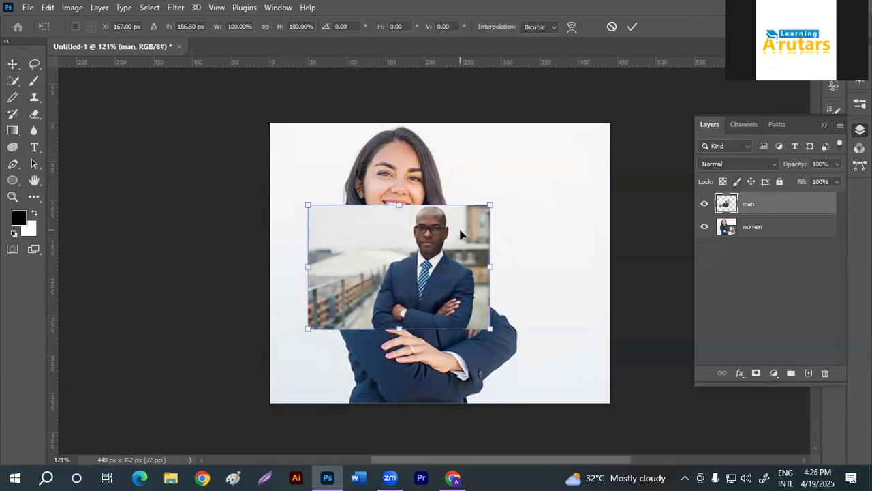
drag(490, 203, 618, 117)
click(633, 27)
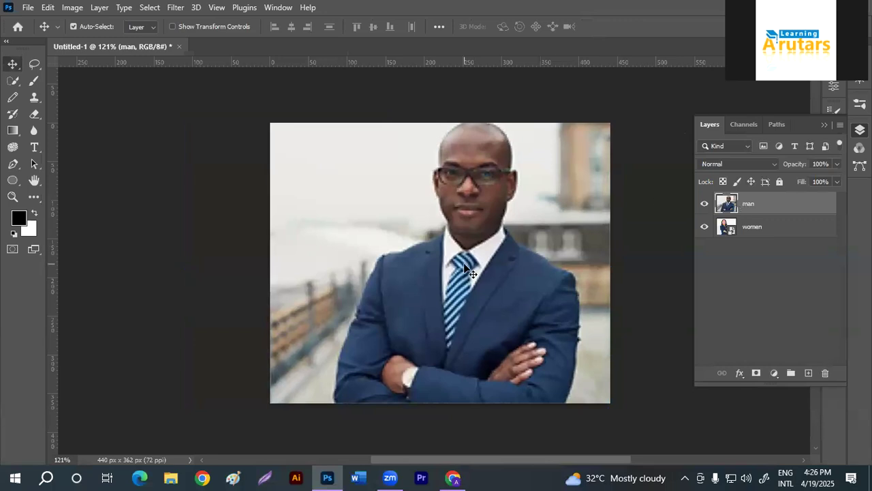
mouse_move(465, 268)
mouse_down()
mouse_move(514, 264)
mouse_move(451, 272)
mouse_move(476, 272)
mouse_up()
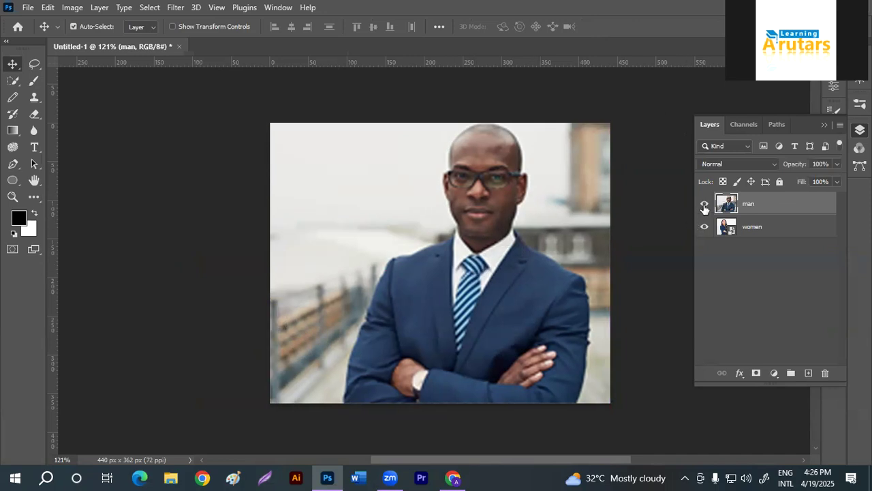
Step: Hide the man layer and scale the women smart object layer down to about 43% around its center
click(705, 203)
click(794, 228)
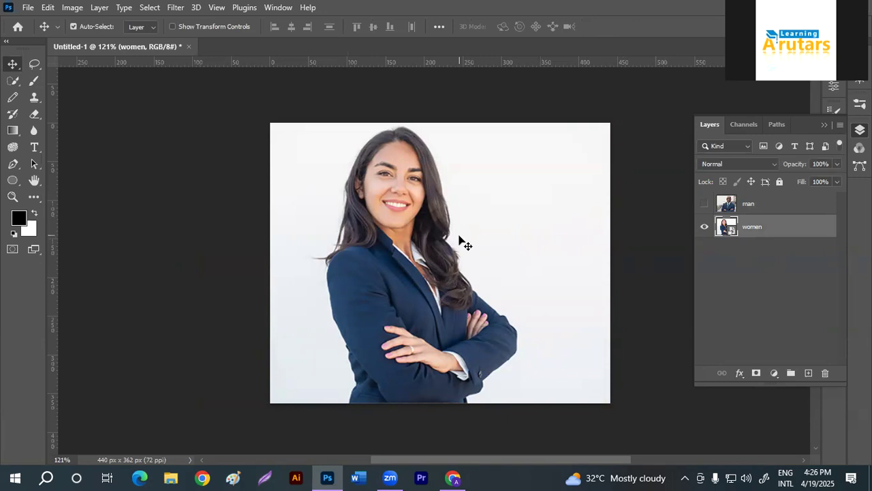
key(ctrl+t)
drag(647, 114, 535, 182)
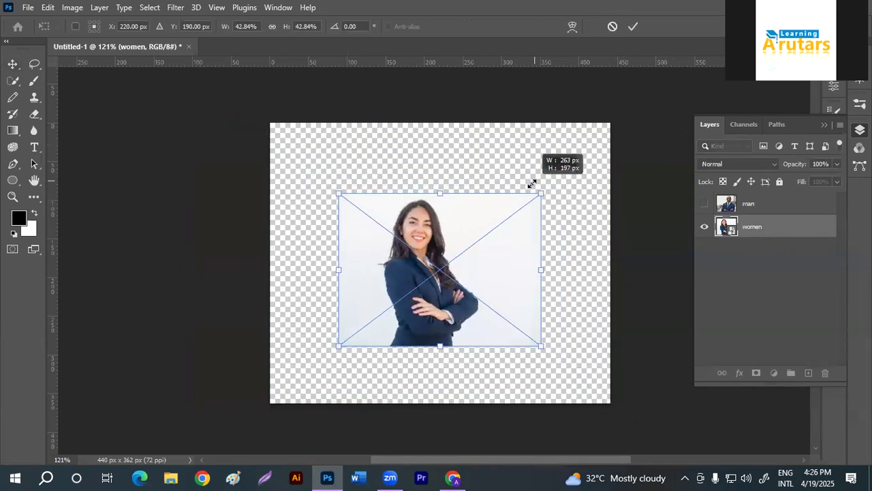
click(631, 27)
Step: Scale the women layer back up to about 85.57% and shift it slightly to the right
key(ctrl)
key(ctrl+t)
drag(541, 194, 670, 151)
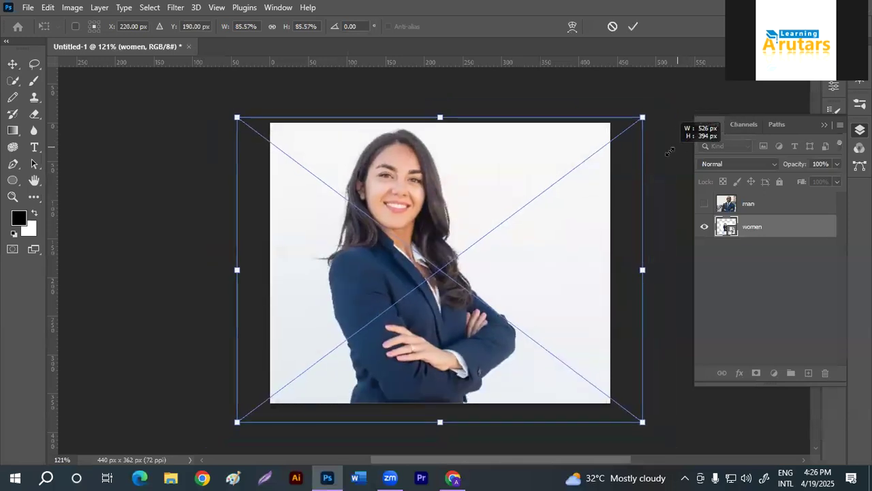
click(633, 27)
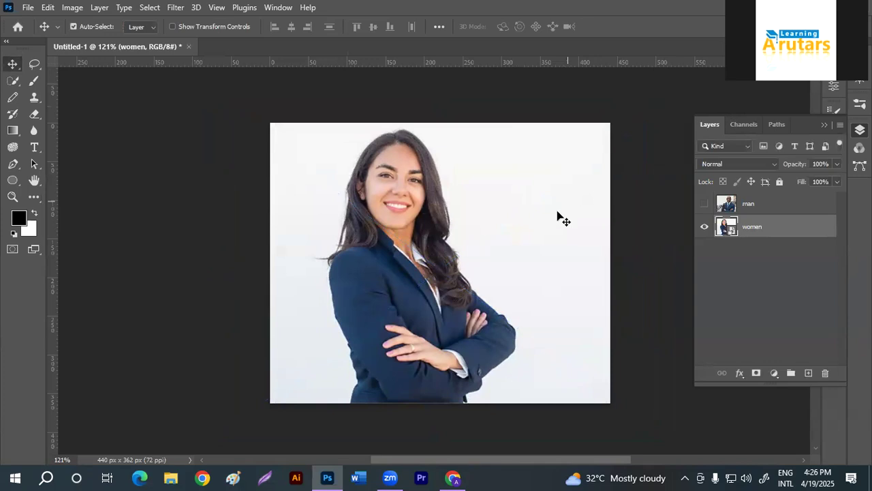
drag(447, 258, 463, 259)
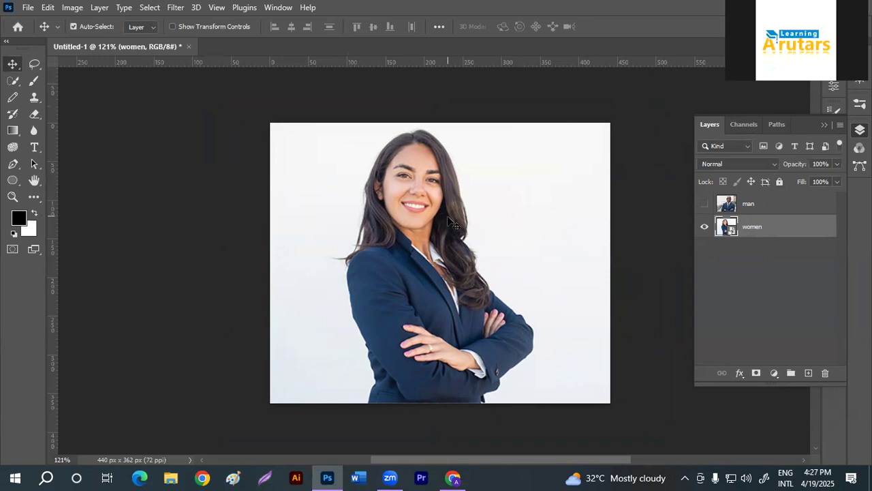
Step: Show the man layer again and make the women smart object the active layer
click(705, 205)
click(786, 213)
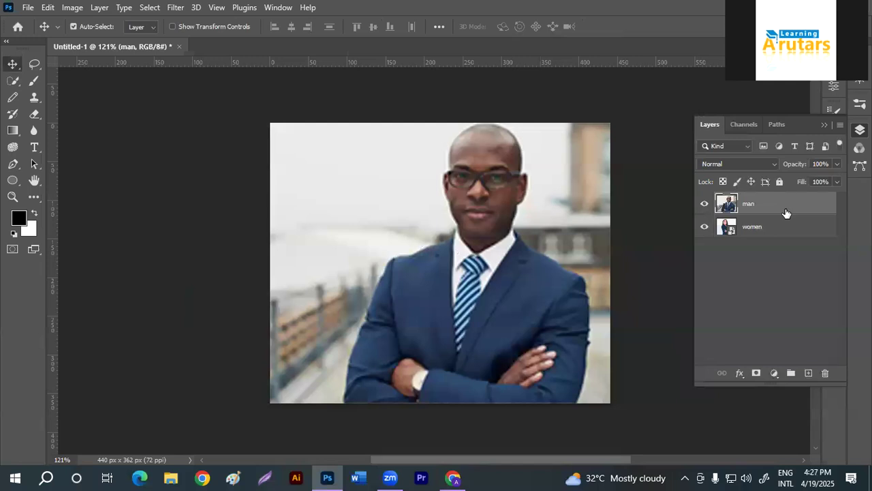
click(753, 231)
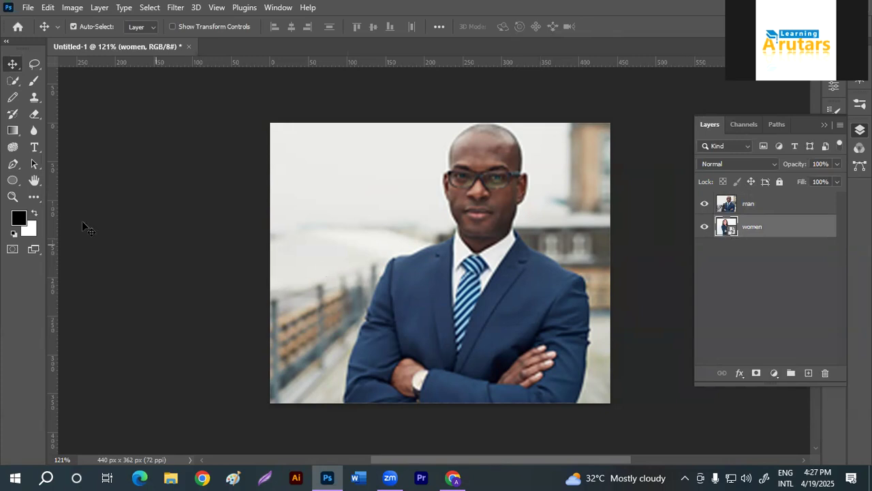
Step: Try to paint on the women smart object with the Brush tool by rasterizing it, and undo the rasterization
click(31, 79)
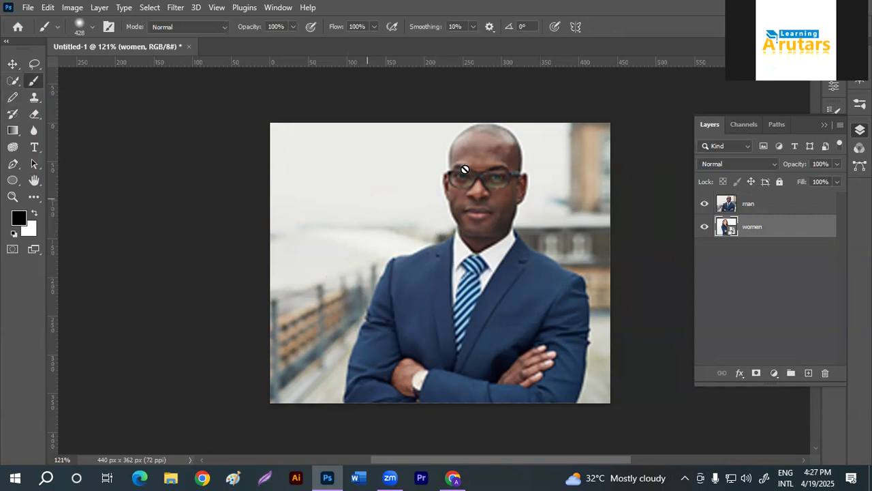
click(404, 232)
click(420, 195)
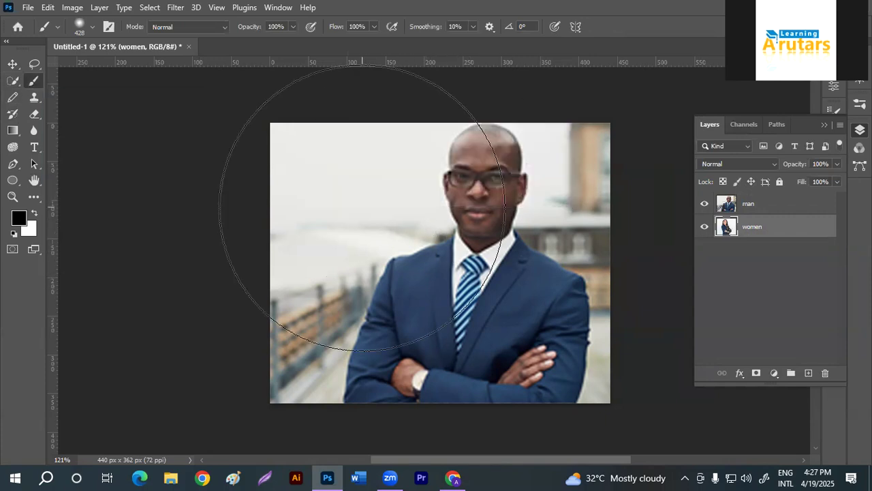
click(434, 234)
key(ctrl+z)
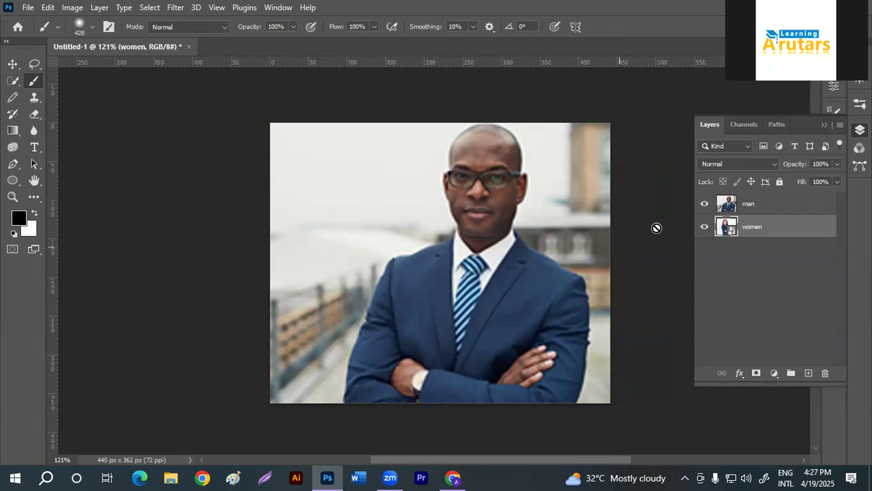
Step: Select the man layer, reduce the soft brush to about 155 px, and set the foreground color to purple 5721d2
click(786, 208)
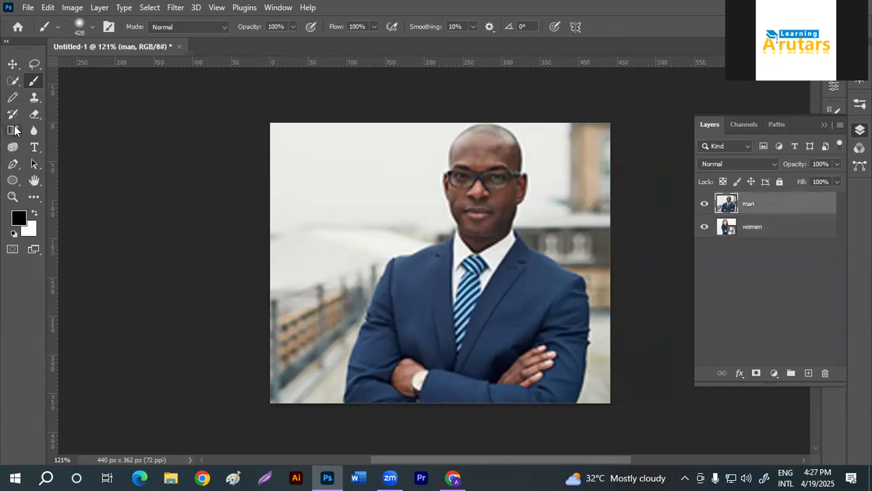
mouse_move(397, 234)
mouse_down()
mouse_move(351, 259)
mouse_move(283, 273)
mouse_up()
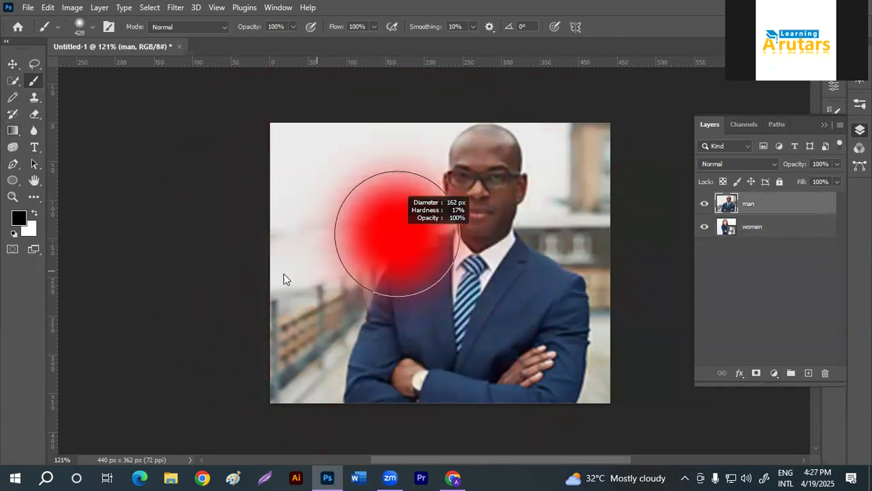
click(21, 221)
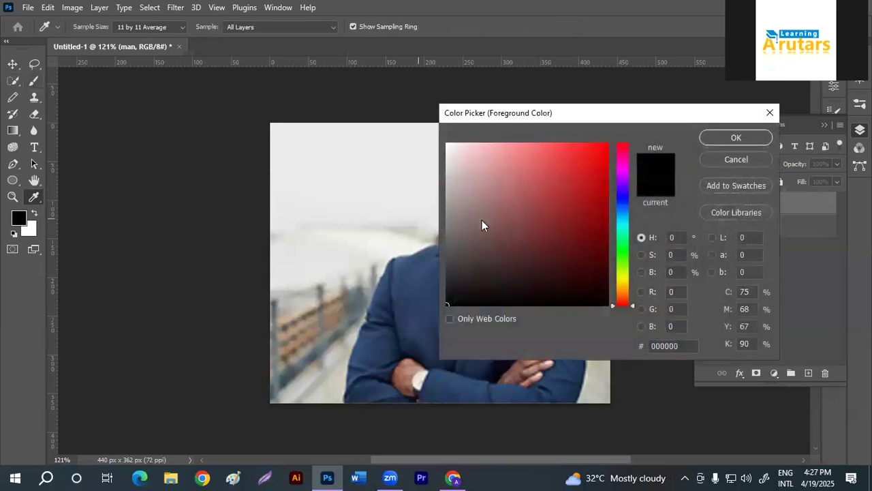
drag(622, 171, 622, 190)
click(578, 172)
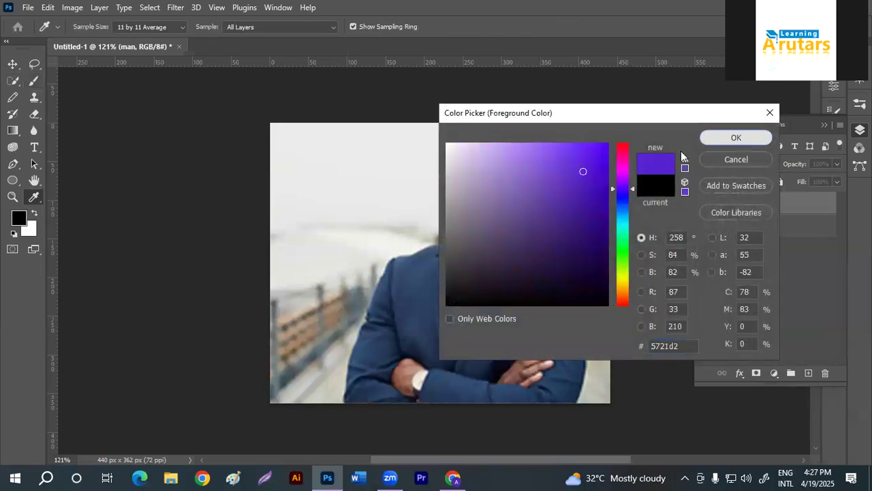
click(723, 139)
Step: Paint large purple brush strokes over the man's photo, undo them, and return to the Move tool
click(385, 215)
mouse_move(473, 206)
mouse_down()
mouse_move(448, 244)
mouse_move(450, 283)
mouse_move(430, 330)
mouse_move(388, 333)
mouse_move(385, 248)
mouse_move(435, 180)
mouse_move(511, 185)
mouse_move(498, 316)
mouse_move(462, 342)
mouse_move(407, 282)
mouse_up()
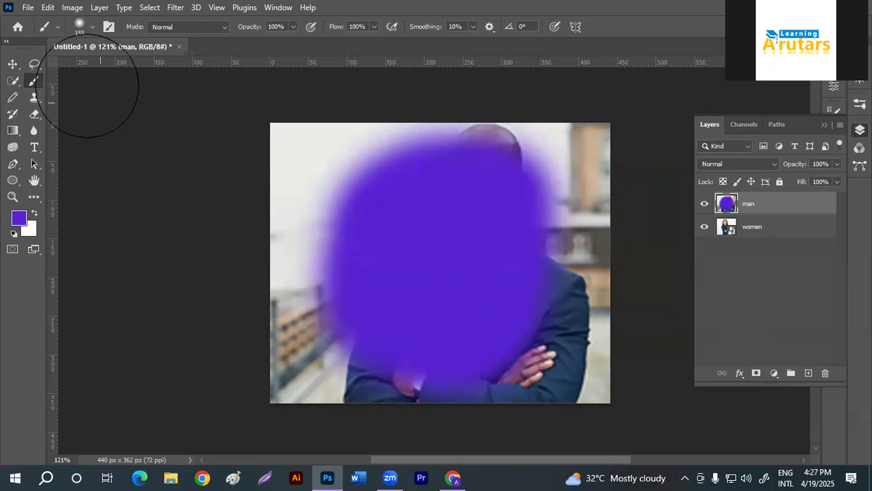
click(12, 65)
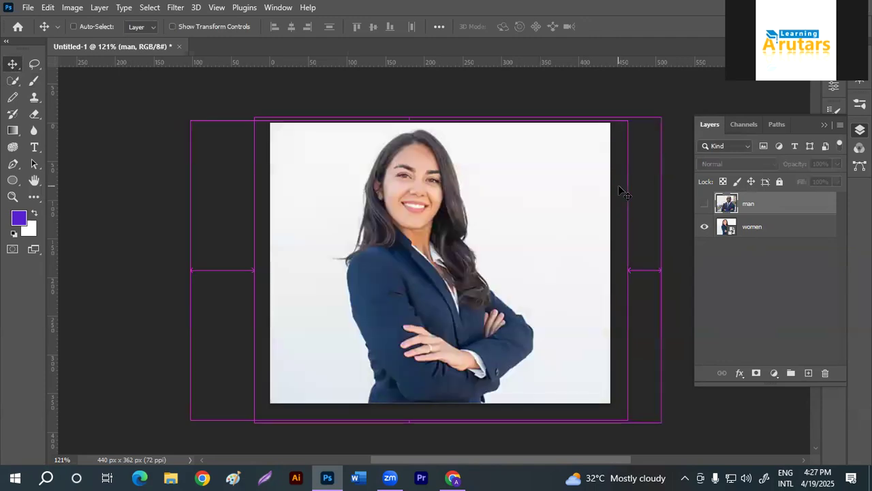
Step: With the man layer hidden, rotate the women layer 180° in Free Transform and undo the rotation
click(753, 233)
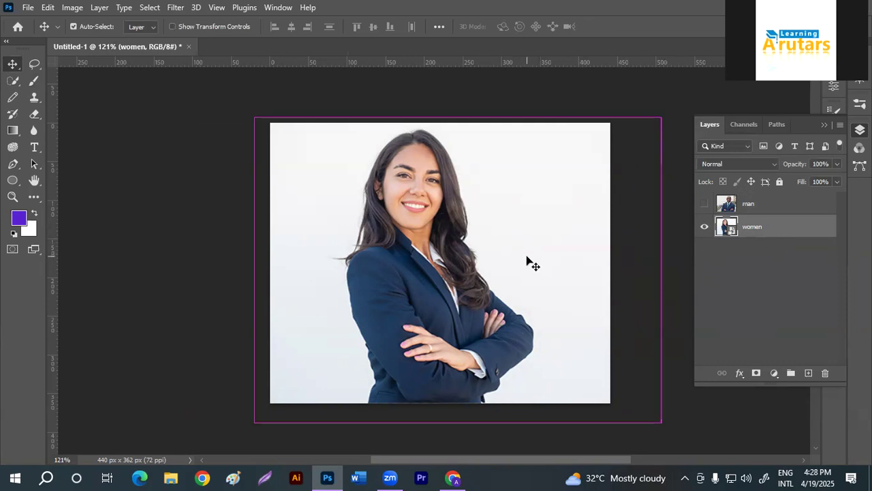
key(ctrl+t)
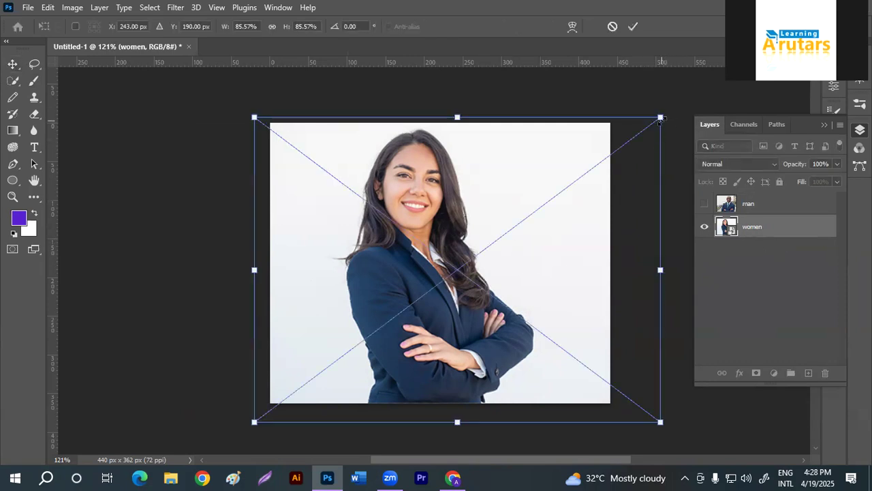
right_click(546, 198)
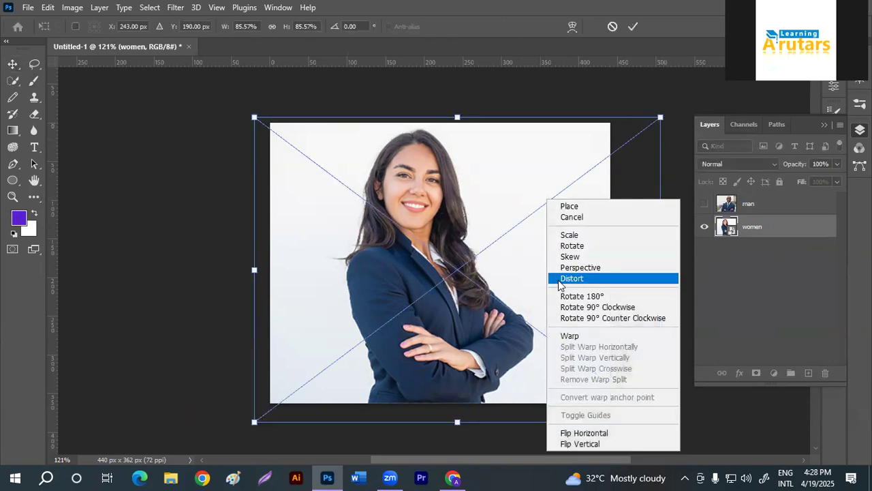
click(596, 298)
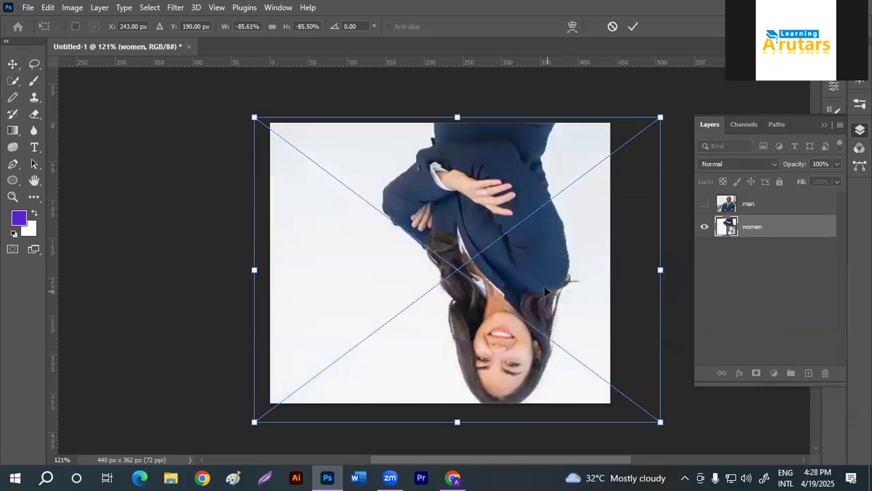
key(ctrl+z)
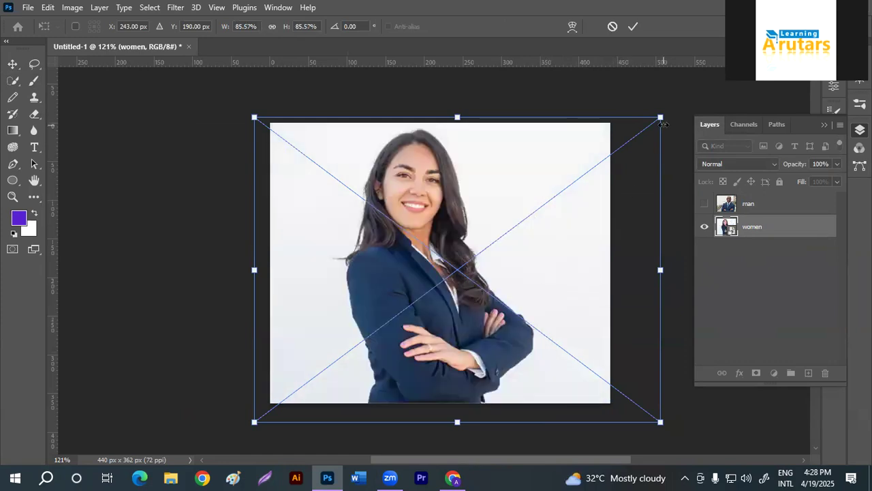
Step: Shrink the women layer to about 42% width and 49% height in Free Transform, and undo the scaling
drag(660, 117, 456, 250)
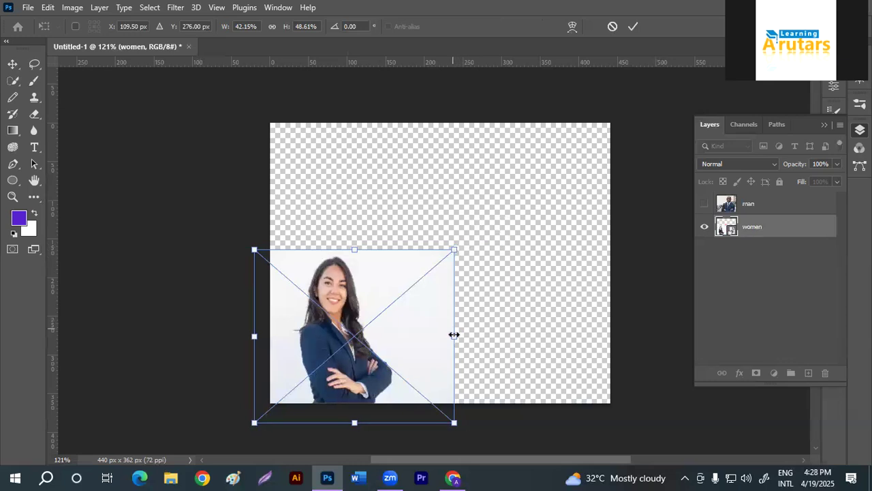
right_click(412, 326)
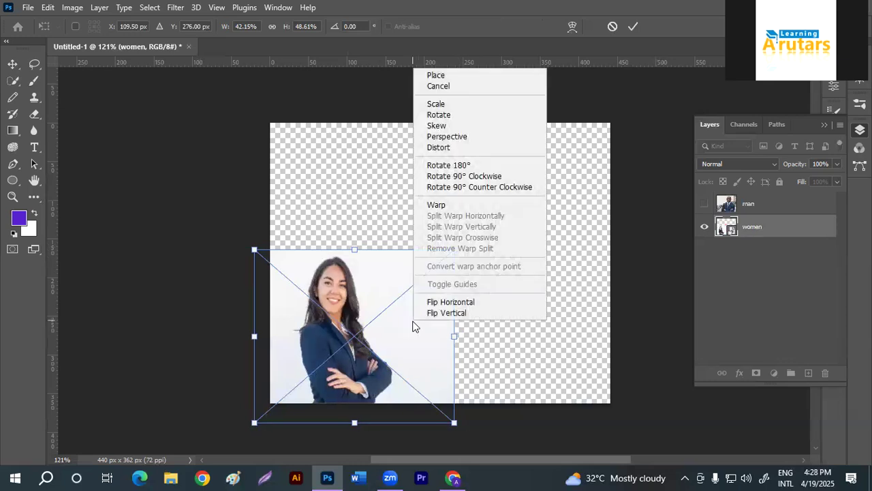
click(555, 329)
key(ctrl+z)
Step: Warp the women layer by pulling three of its corners inward and bending its left and lower edges, and commit the transform
right_click(532, 259)
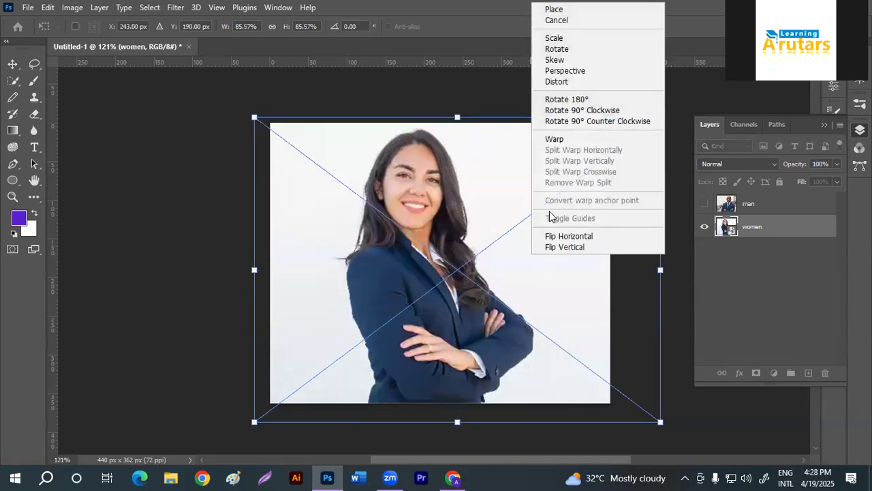
click(564, 140)
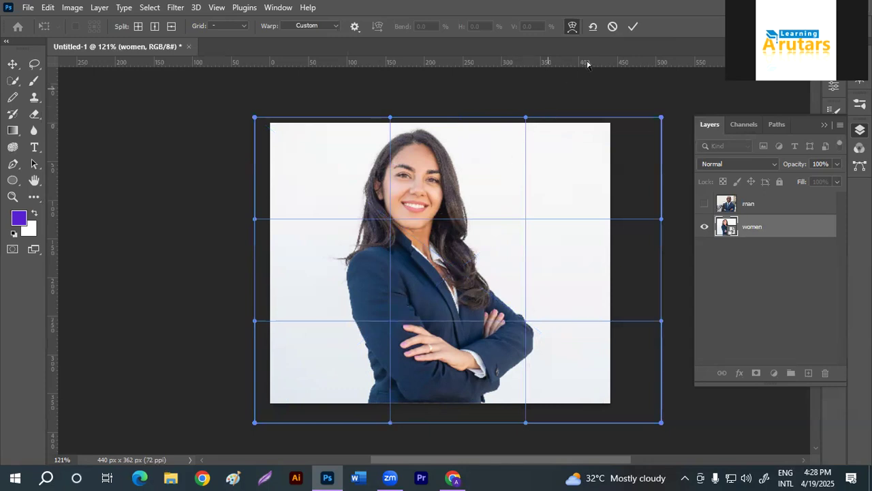
drag(661, 118, 544, 184)
drag(258, 222, 363, 254)
drag(255, 423, 317, 378)
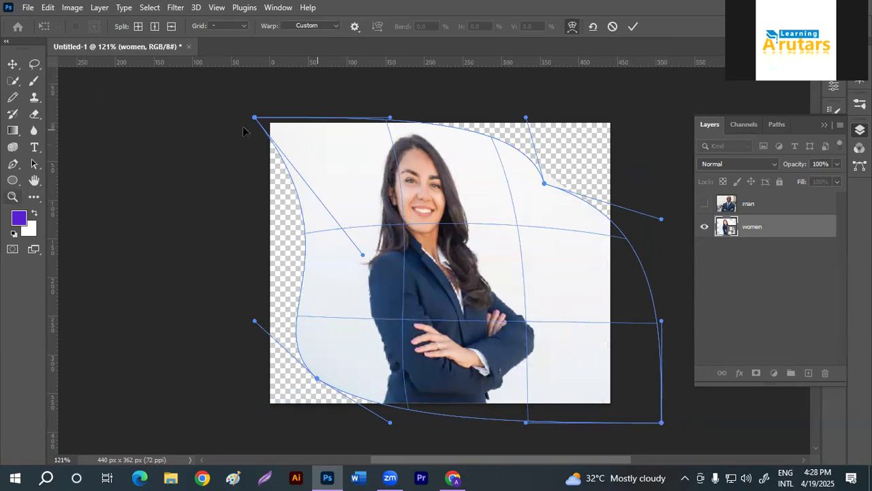
drag(254, 118, 323, 164)
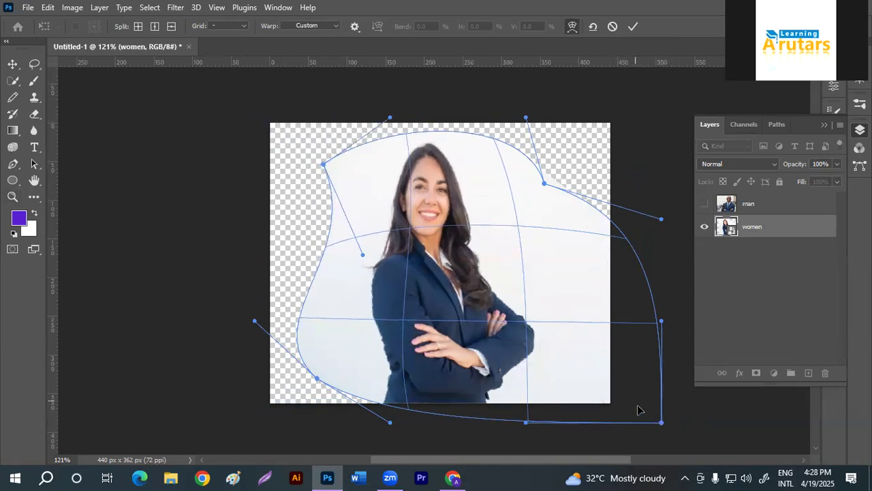
drag(526, 423, 500, 344)
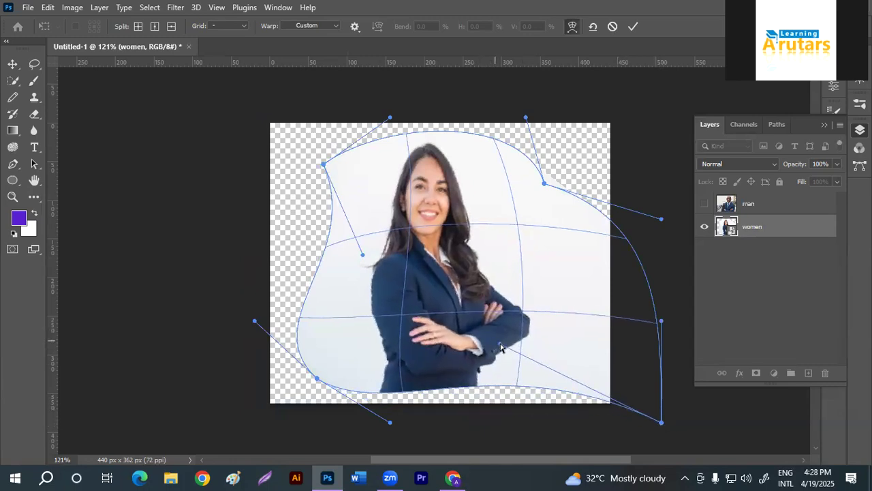
drag(365, 257, 259, 253)
click(633, 27)
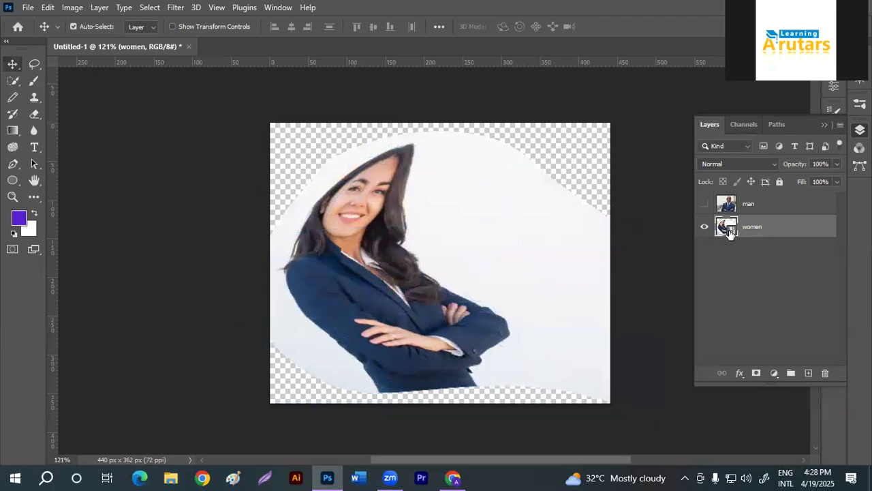
Step: Open the women smart object's source photo, compare it with the warped layer in Untitled-1, and close the source document
double_click(726, 227)
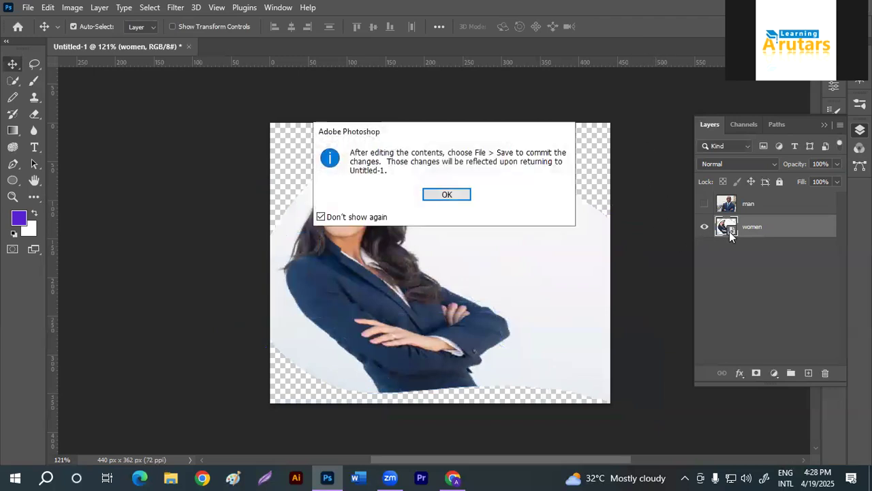
click(453, 195)
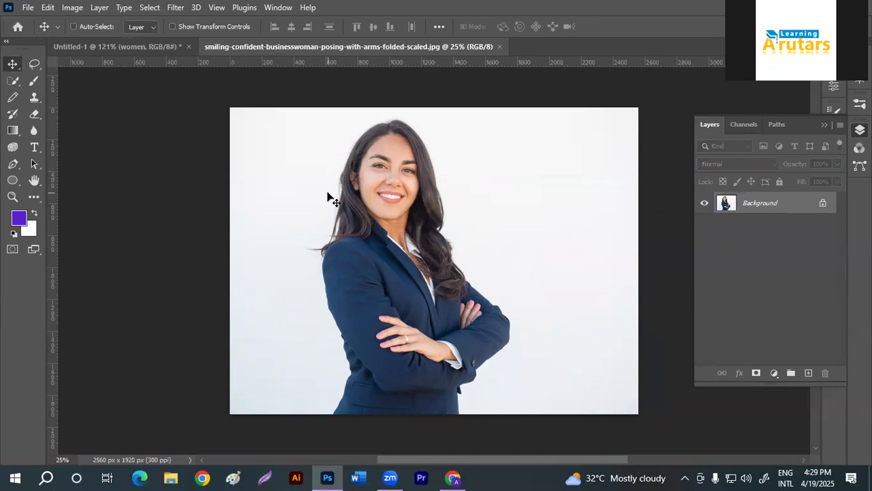
click(167, 46)
mouse_move(385, 239)
mouse_down()
mouse_move(467, 235)
mouse_move(385, 227)
mouse_up()
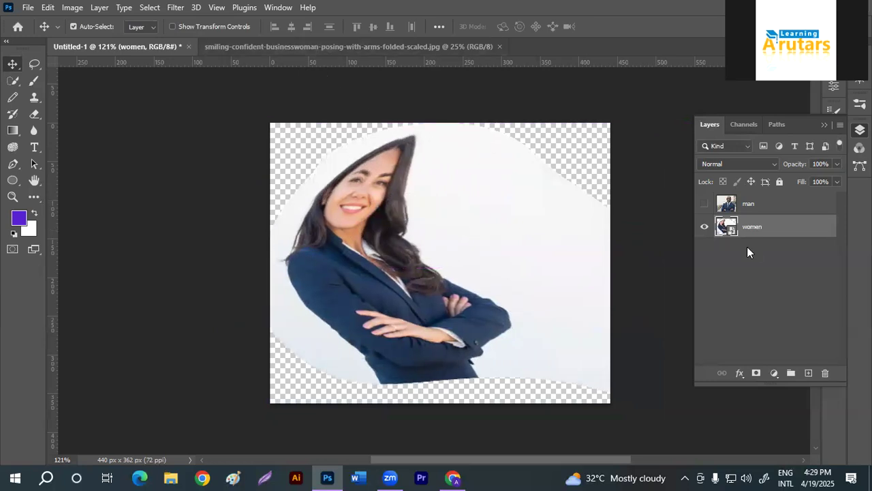
key(ctrl+Tab)
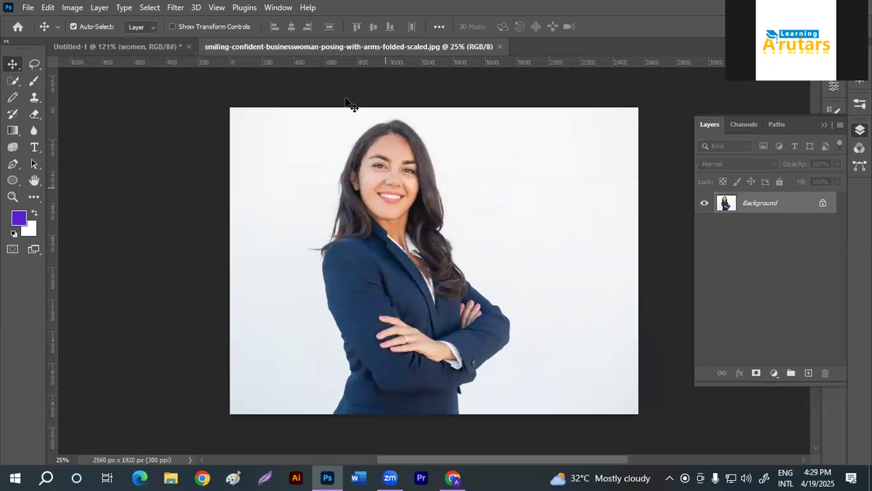
click(498, 46)
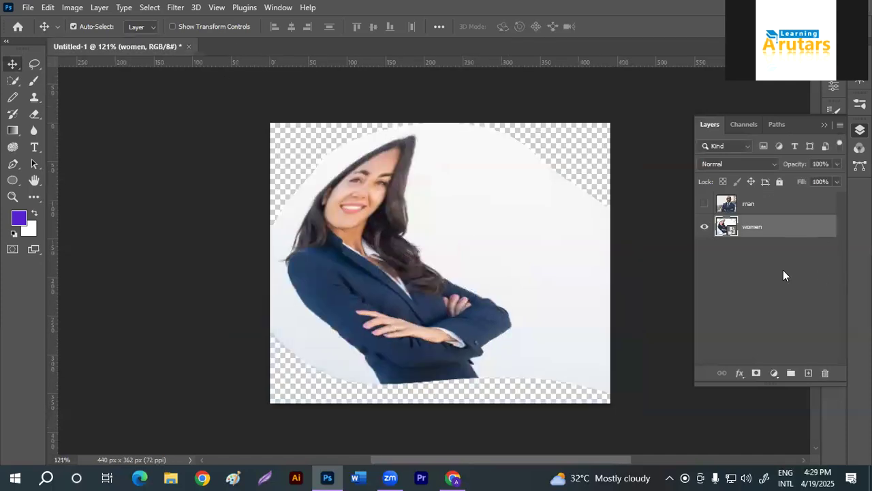
Step: Undo the move and warp of the women layer, and deselect it
key(ctrl+z)
key(ctrl+z)
key(ctrl+z)
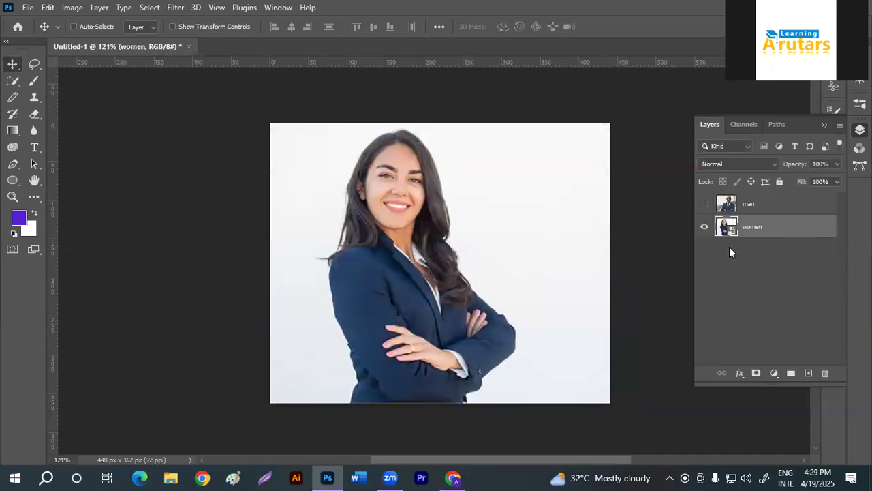
click(767, 289)
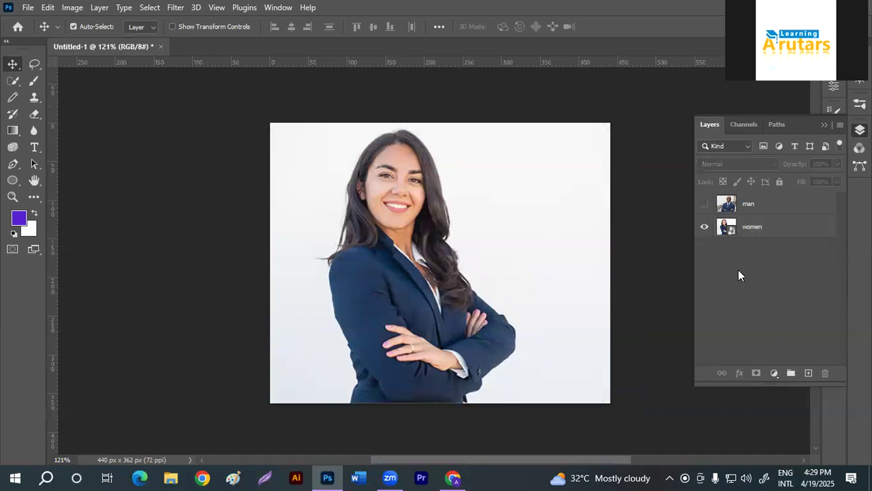
Step: Add a purple Solid Color fill layer and place it below the women layer
click(774, 374)
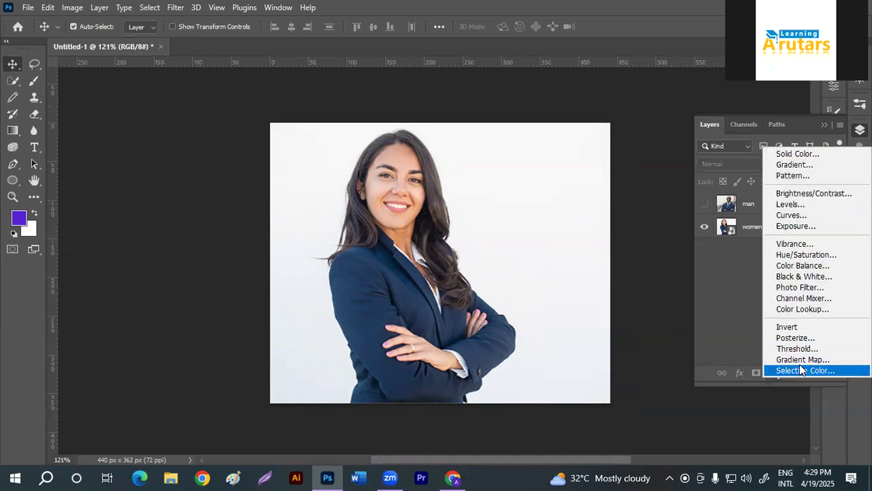
click(809, 155)
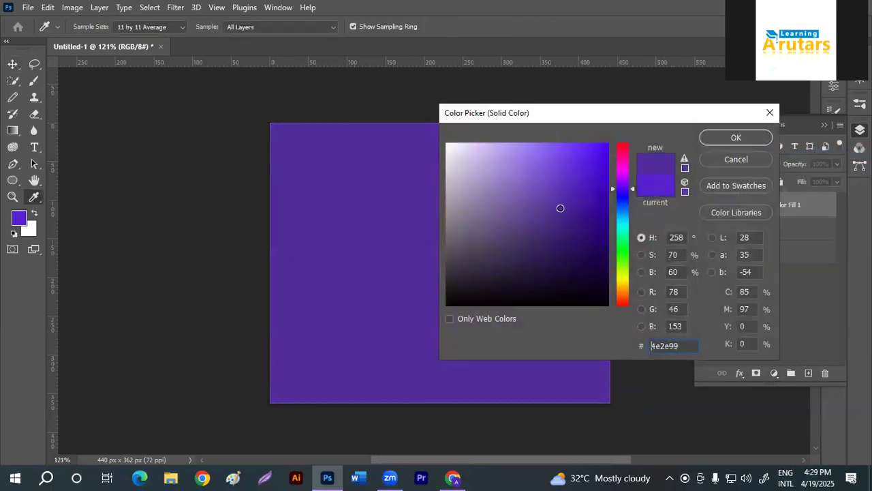
click(564, 164)
click(719, 139)
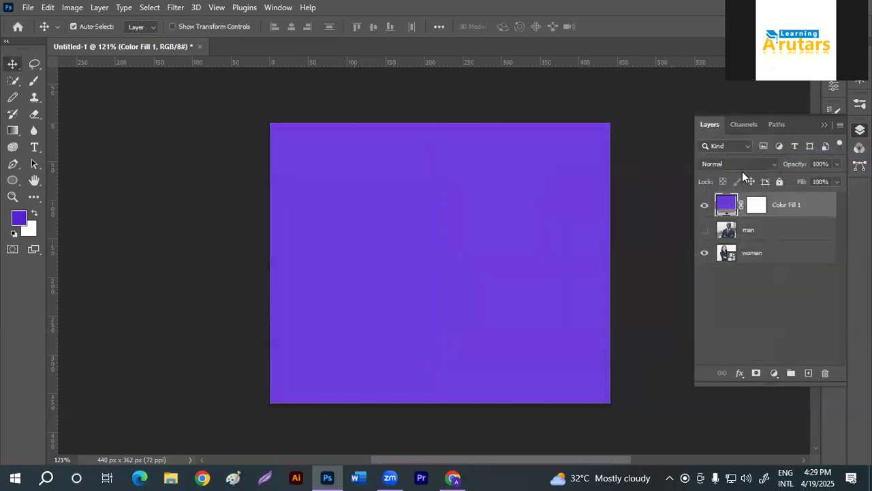
drag(803, 206, 739, 270)
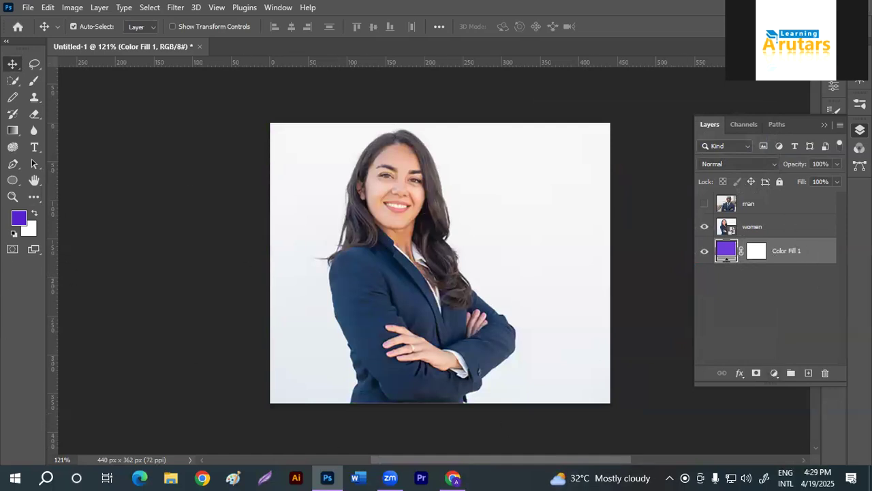
Step: Draw a five-sided polygon shape about 202 × 203 px over the woman's face and torso
click(12, 180)
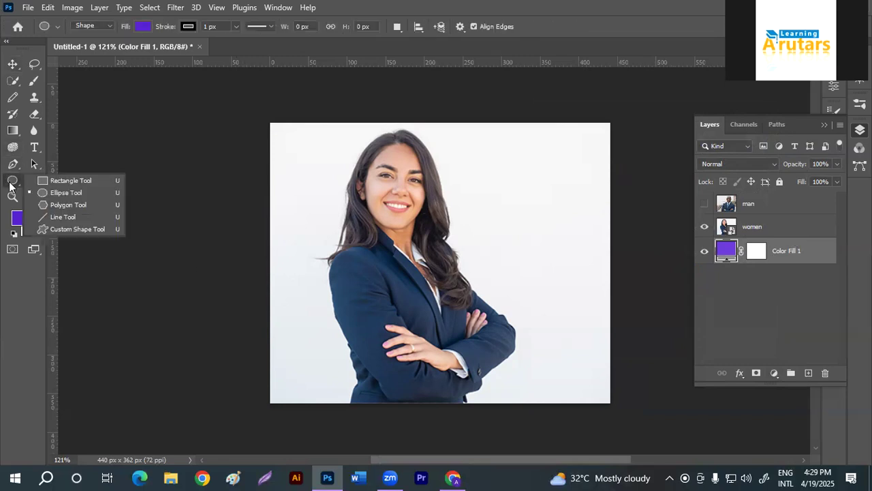
click(69, 204)
drag(346, 188, 507, 286)
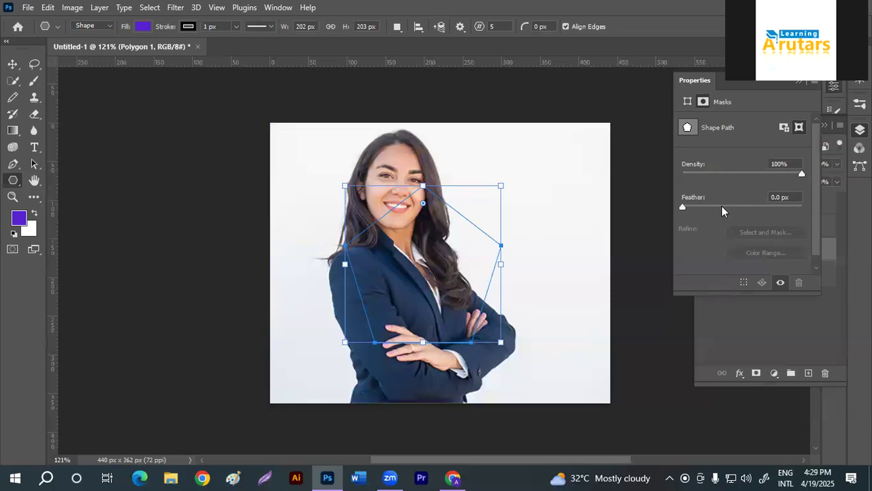
Step: Fill the polygon with red and place its layer at the top of the layer stack
click(141, 27)
click(142, 26)
click(142, 27)
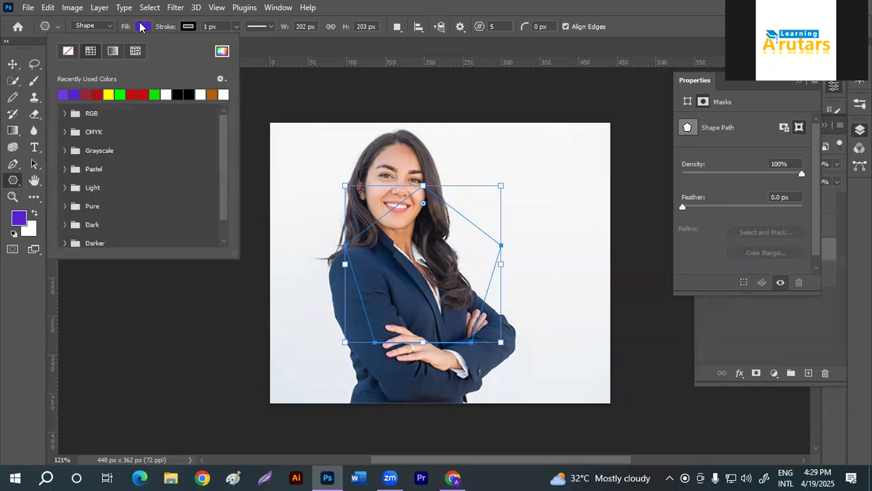
click(110, 94)
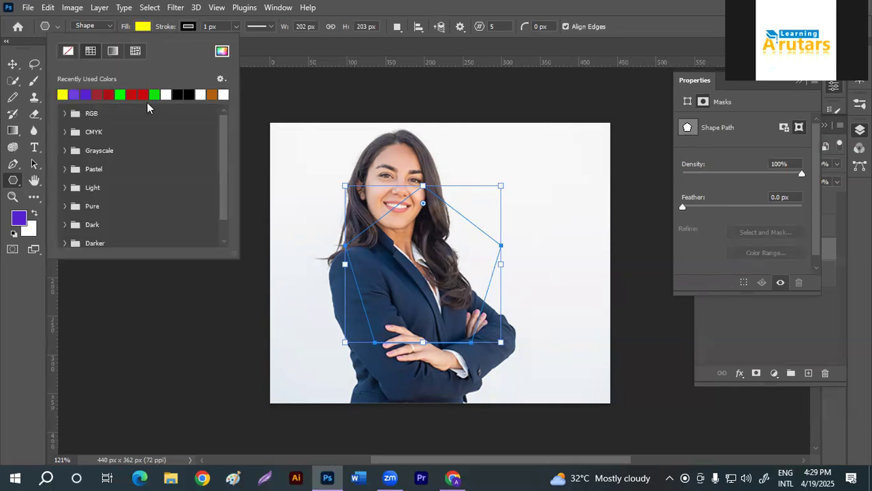
click(141, 95)
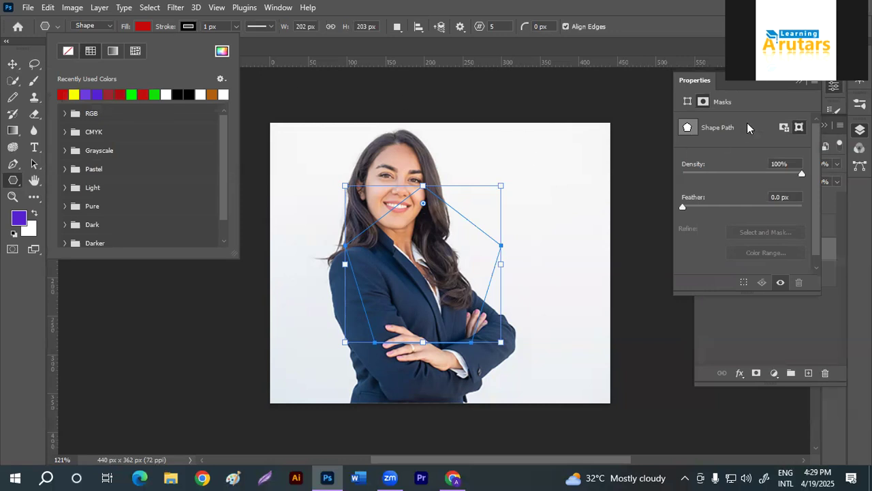
click(790, 85)
click(794, 83)
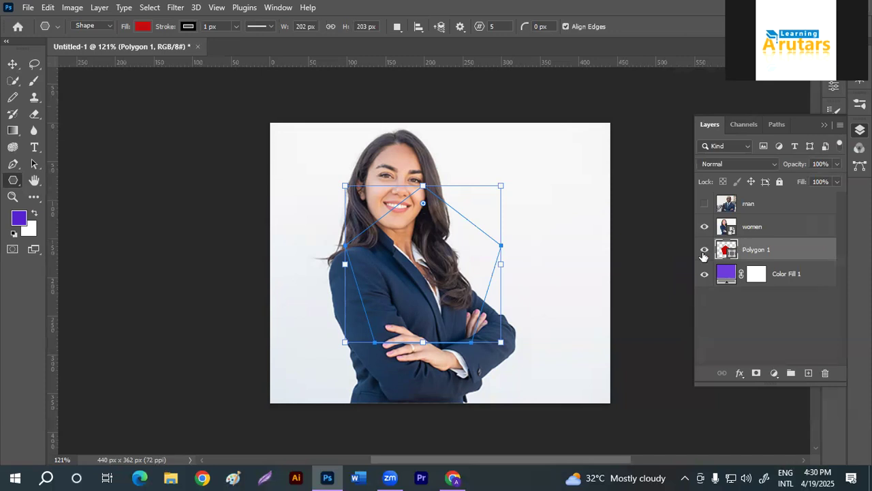
drag(775, 256, 779, 197)
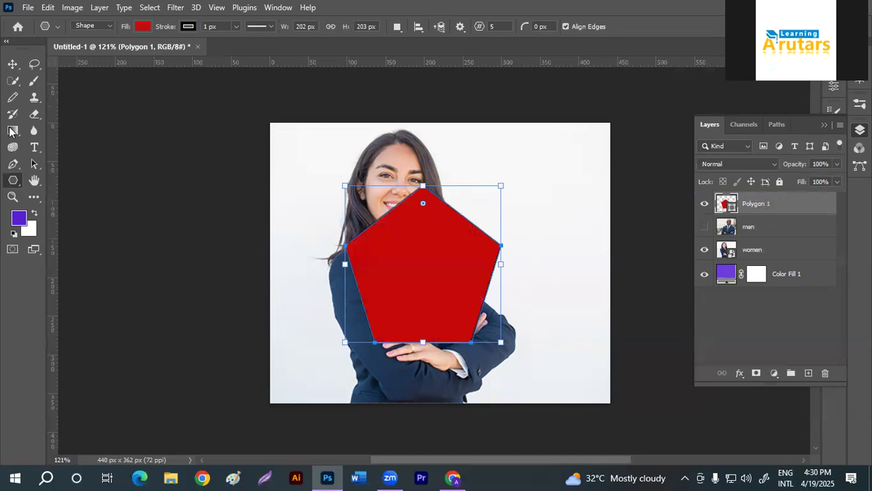
click(12, 65)
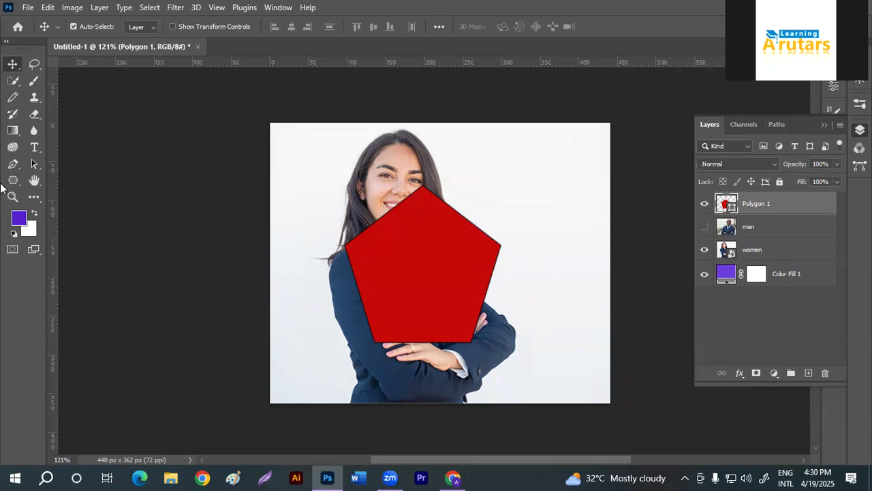
Step: Try to add horizontal placeholder text over the red polygon, and undo the text and its move to the photo's upper-right background
click(35, 149)
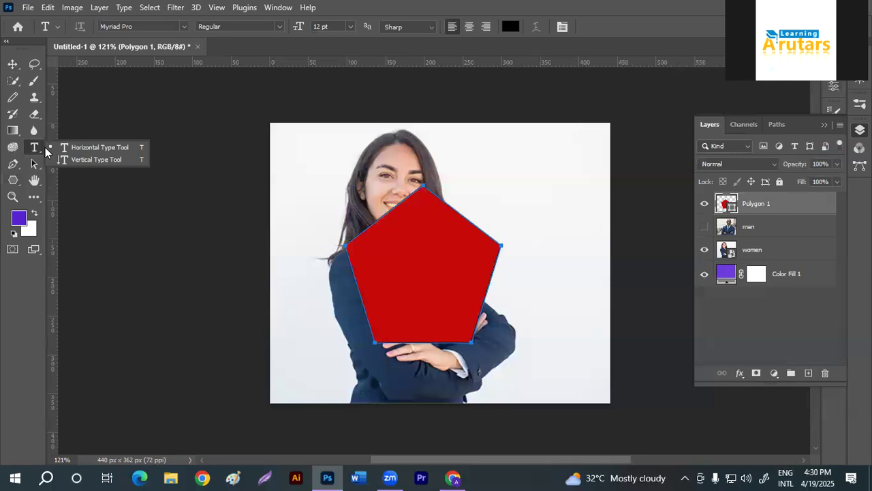
click(78, 145)
click(411, 261)
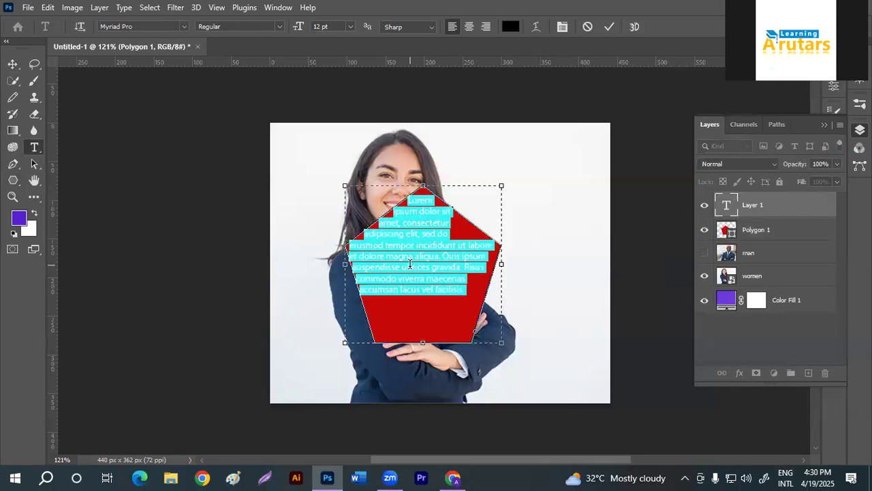
click(12, 63)
drag(420, 265, 545, 203)
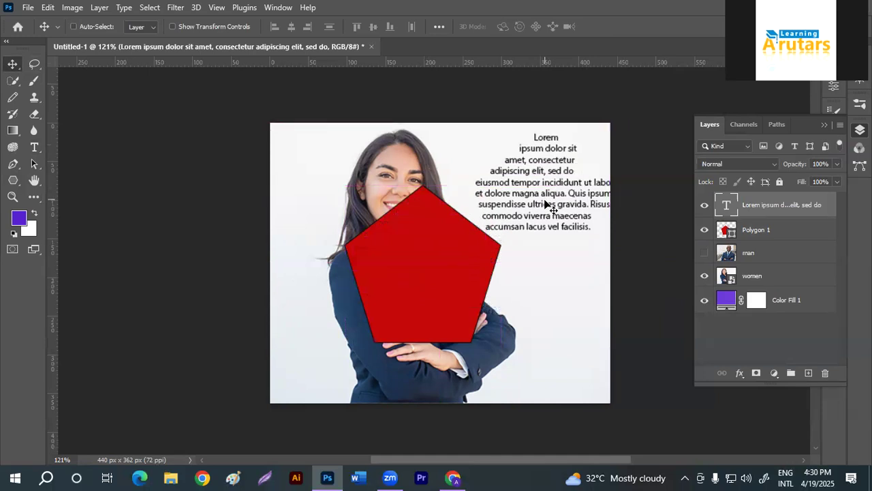
key(ctrl+z)
key(z)
key(ctrl+z)
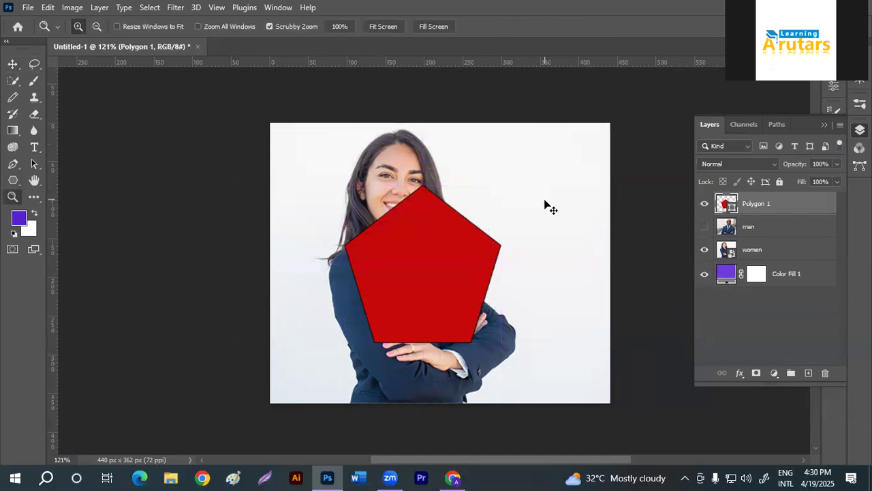
Step: Hide the Polygon 1 layer and lock it completely
click(33, 148)
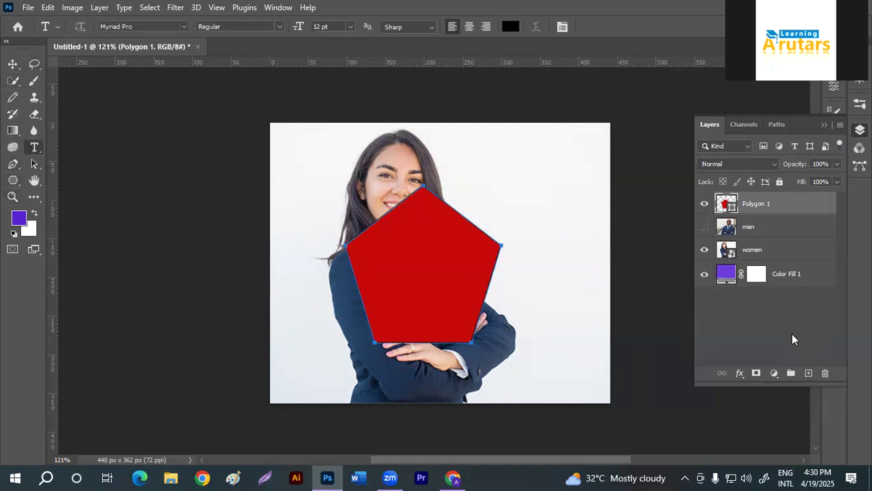
click(703, 204)
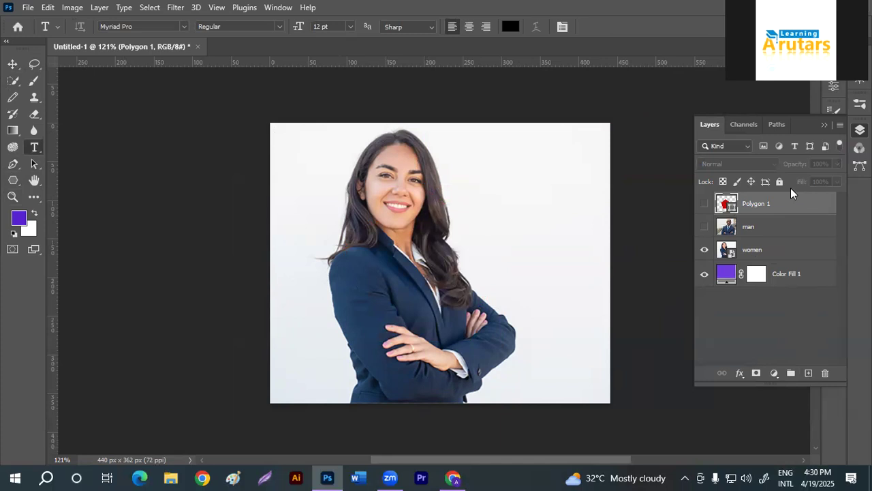
click(779, 182)
Step: Add horizontal text reading "Bangladesh" on the white background beside the woman's head
click(475, 171)
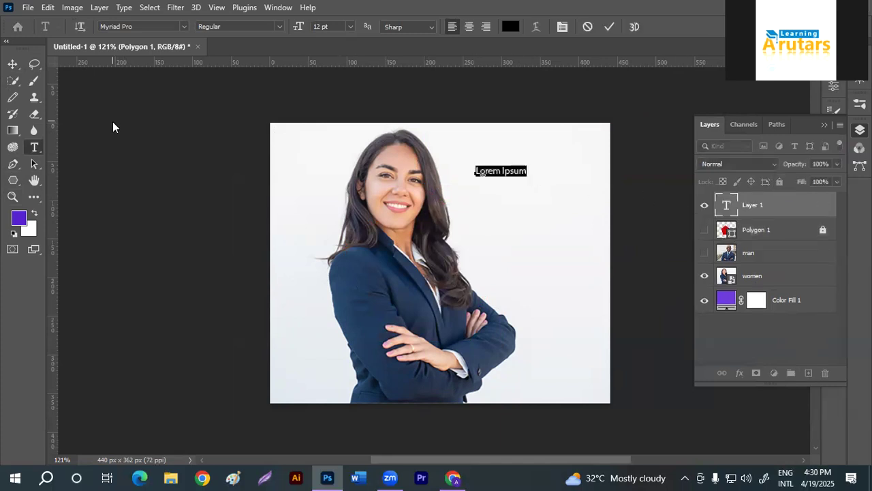
text(Banglad)
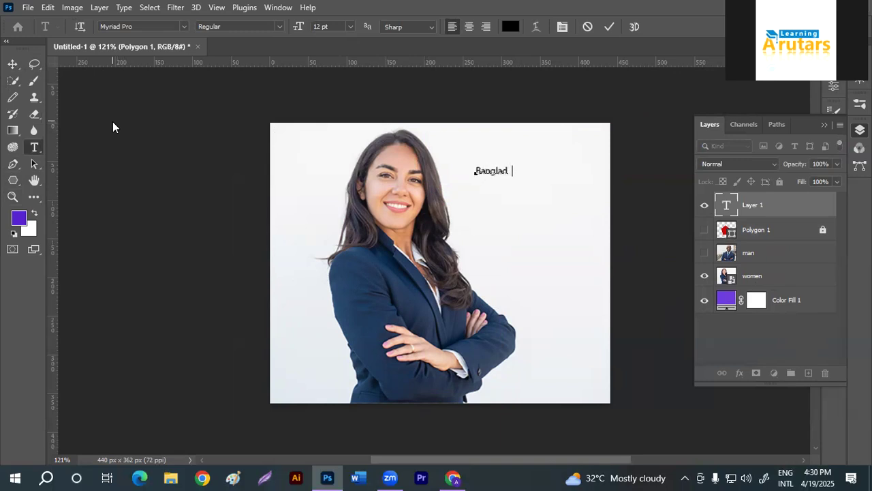
text(esh)
click(609, 28)
Step: Move the Bangladesh text slightly down and scale it up to about 416%
click(13, 64)
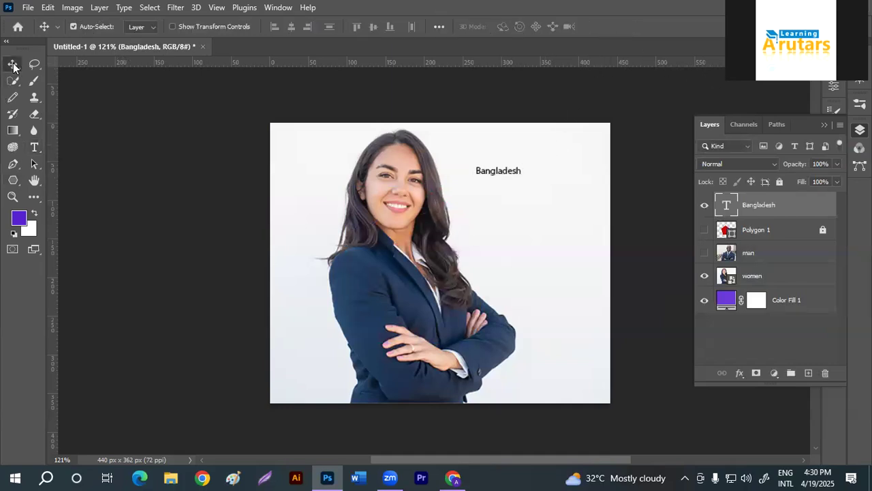
drag(498, 179, 492, 206)
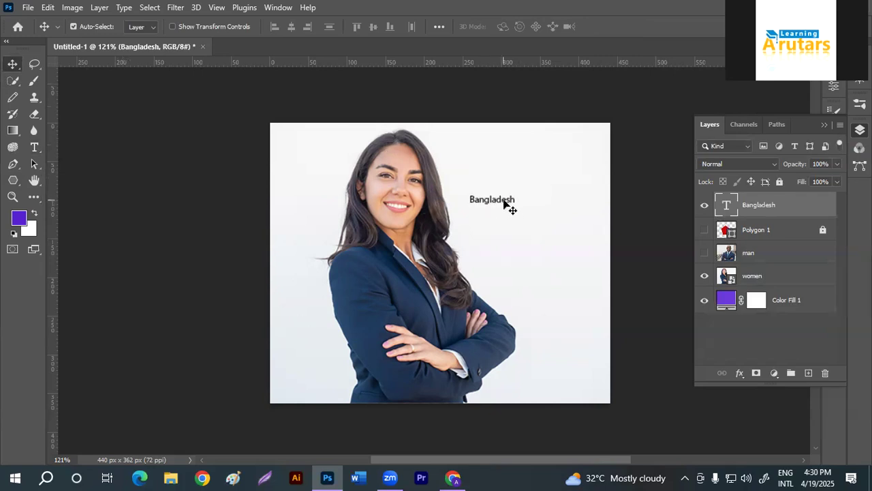
key(ctrl+t)
drag(516, 201, 576, 249)
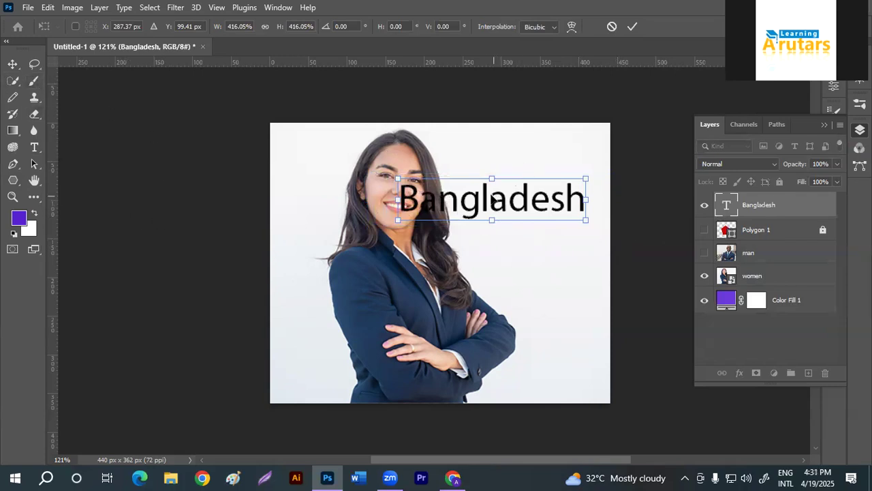
click(632, 28)
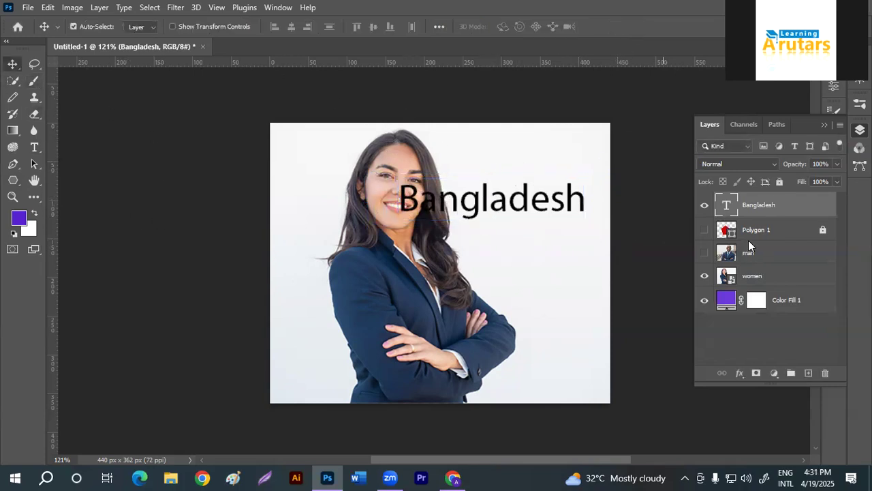
Step: Recolor the Bangladesh text to blue 3052e3 and shift it slightly down and to the right
double_click(726, 207)
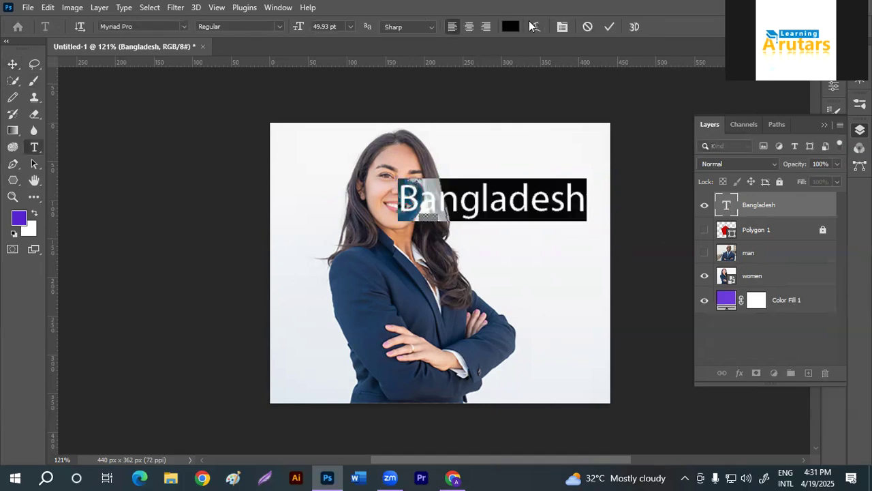
click(517, 23)
drag(529, 163, 624, 203)
click(574, 159)
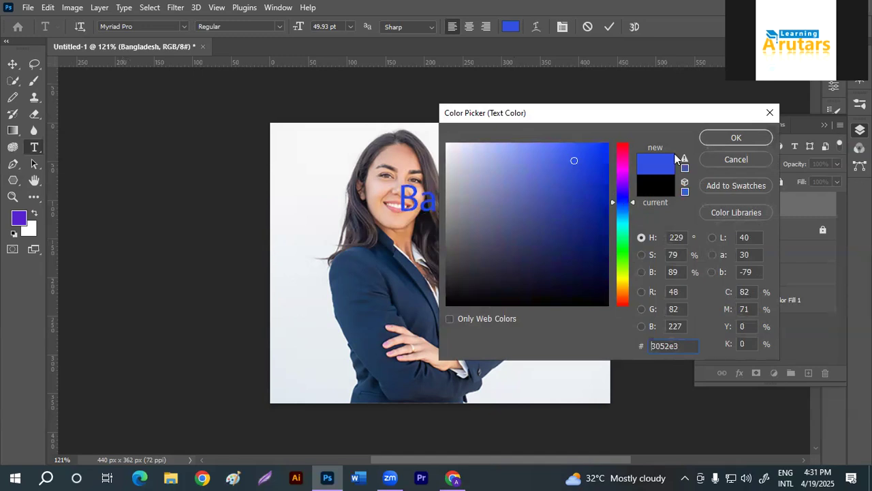
click(746, 136)
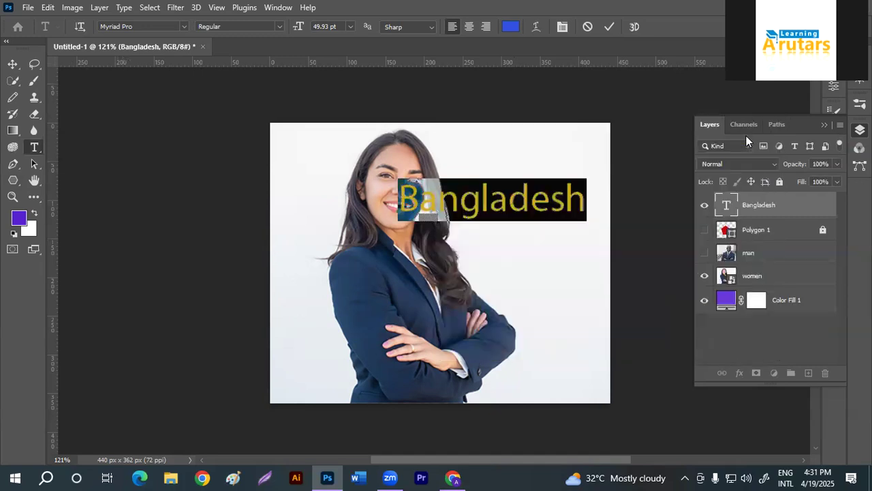
click(609, 28)
mouse_move(514, 204)
mouse_down()
mouse_move(488, 294)
mouse_move(528, 210)
mouse_up()
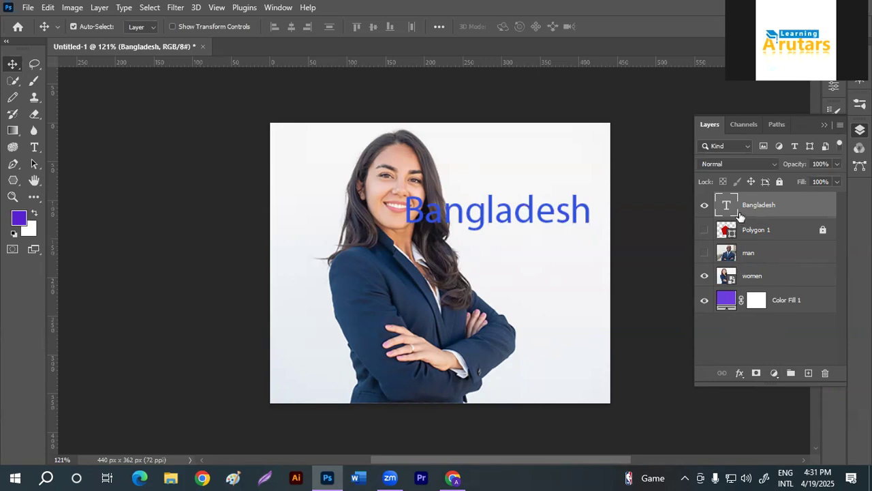
Step: Unlock the Polygon 1 layer and change the Color Fill 1 layer's color to green
click(822, 230)
double_click(724, 304)
drag(504, 227, 597, 156)
drag(627, 232, 623, 268)
click(598, 209)
click(728, 140)
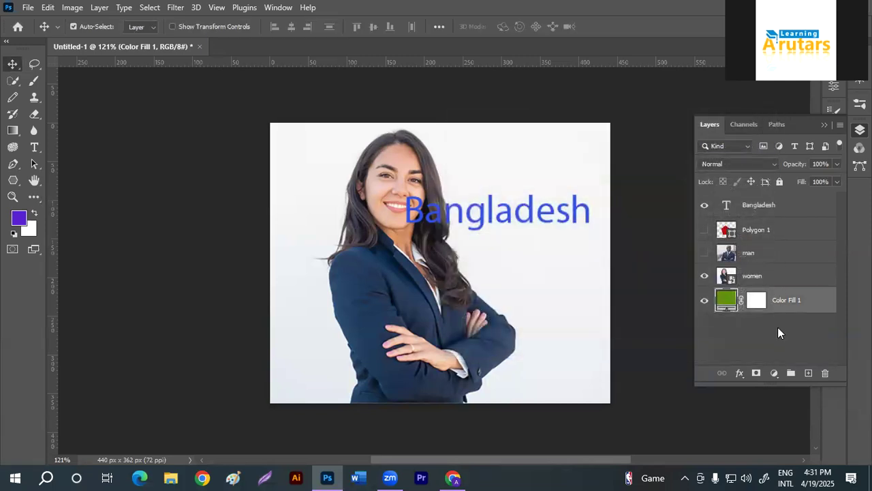
Step: Make the man layer visible and paint a broad soft purple brush stroke across it
click(778, 327)
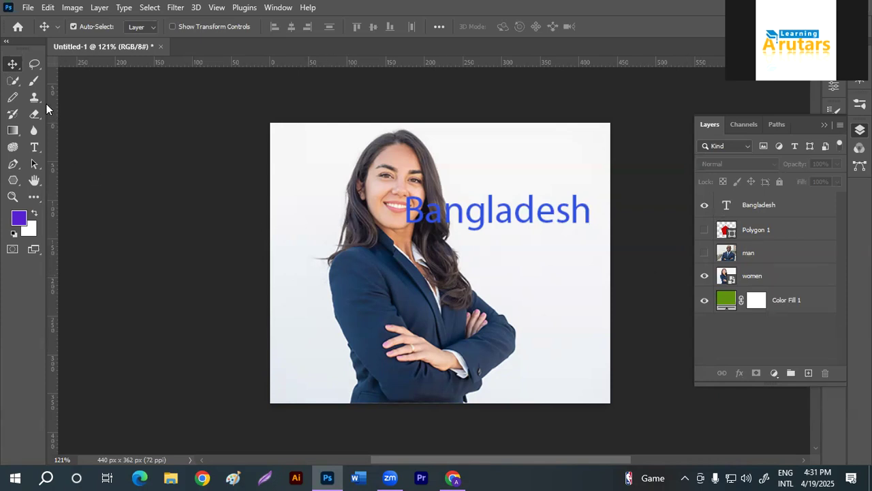
click(34, 83)
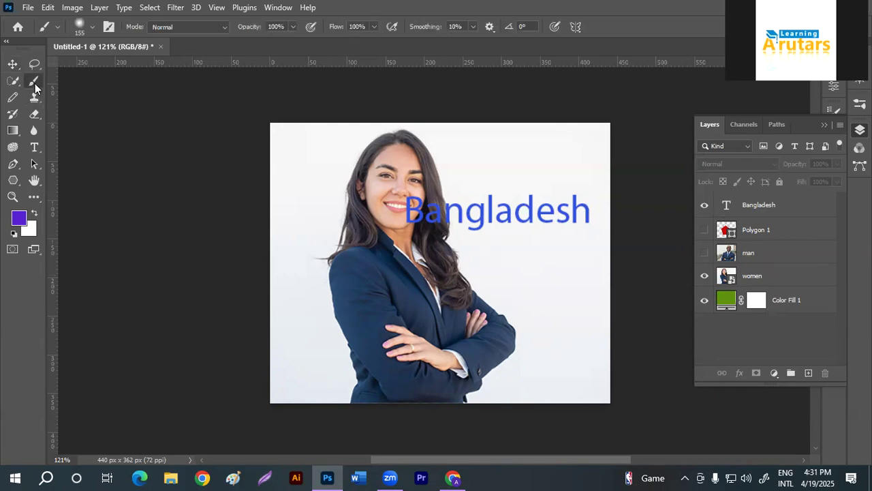
click(759, 252)
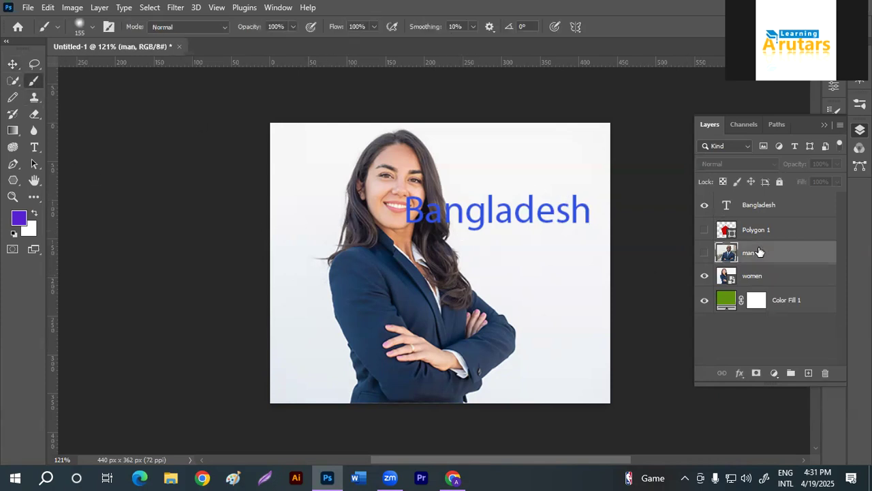
click(705, 252)
mouse_move(347, 197)
mouse_down()
mouse_move(332, 242)
mouse_move(418, 276)
mouse_move(475, 331)
mouse_move(536, 361)
mouse_up()
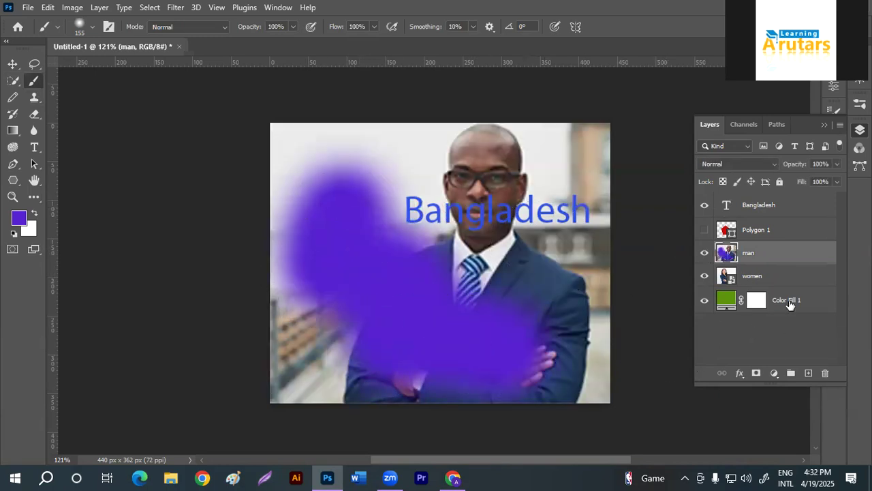
Step: Hide the man layer to test the brush on the women smart object, and show the man and Polygon 1 layers
click(704, 253)
click(753, 277)
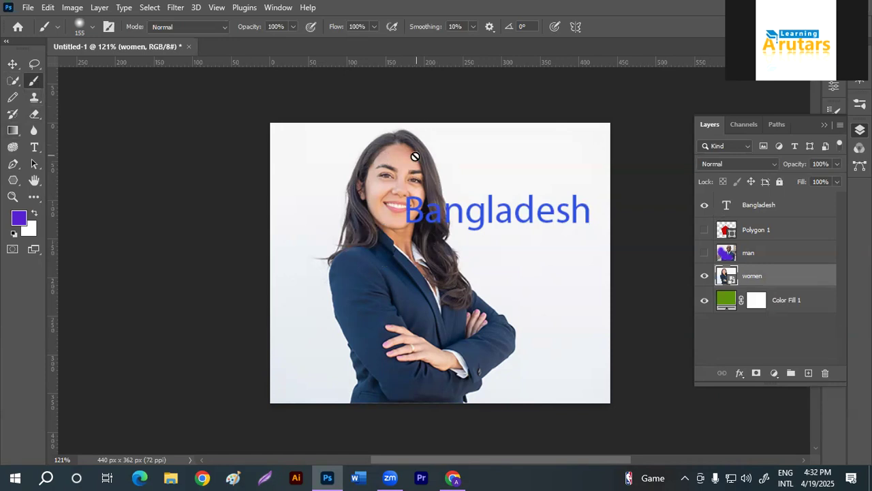
click(705, 253)
click(704, 230)
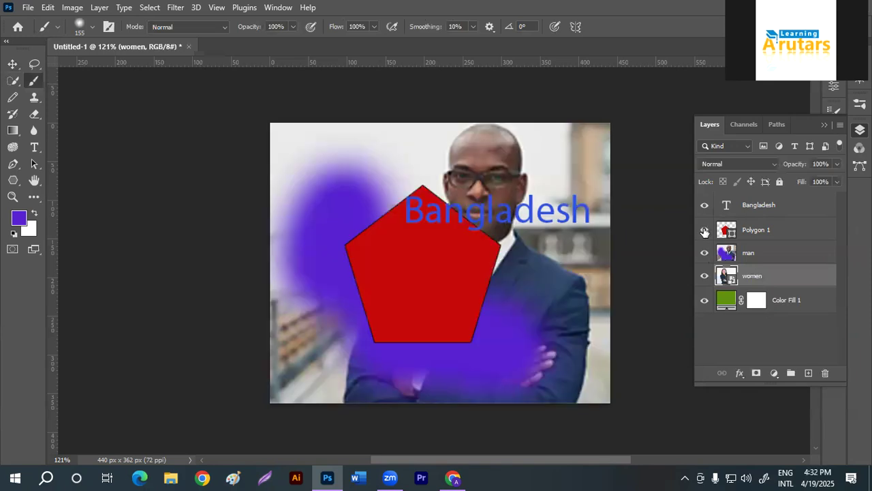
Step: Select the whole range of layers from Bangladesh down to Color Fill 1, and clear the selection
click(12, 64)
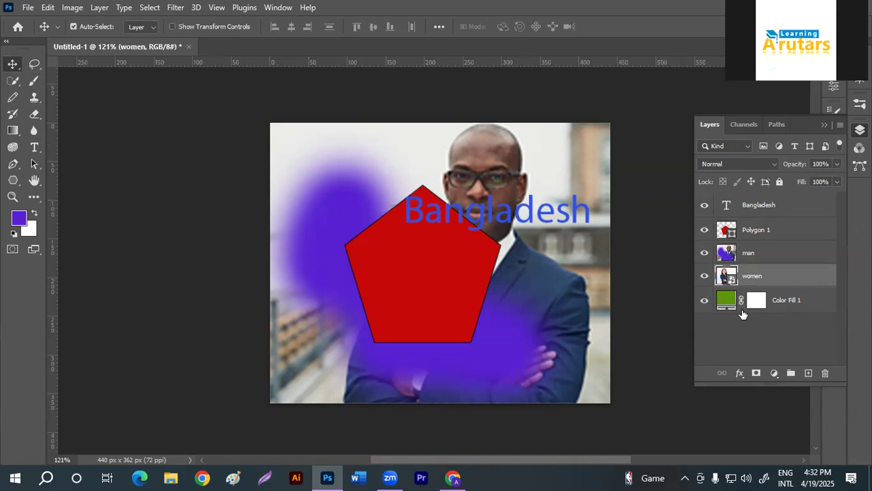
click(726, 257)
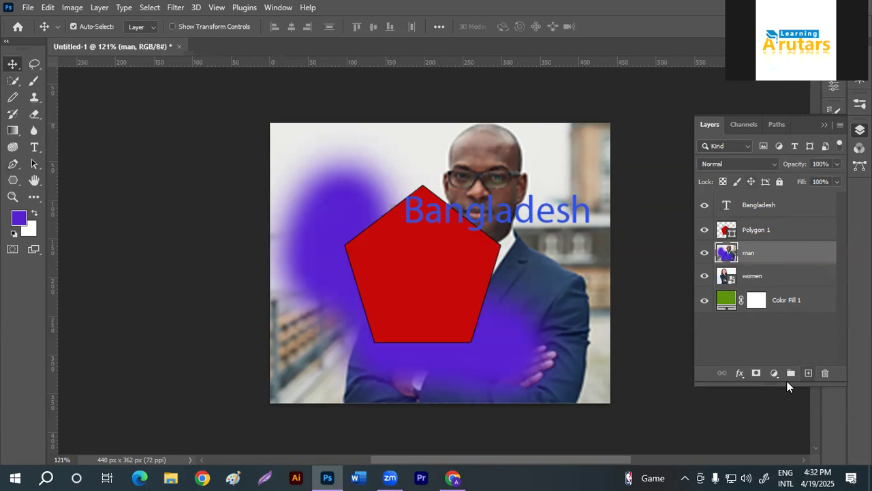
click(796, 324)
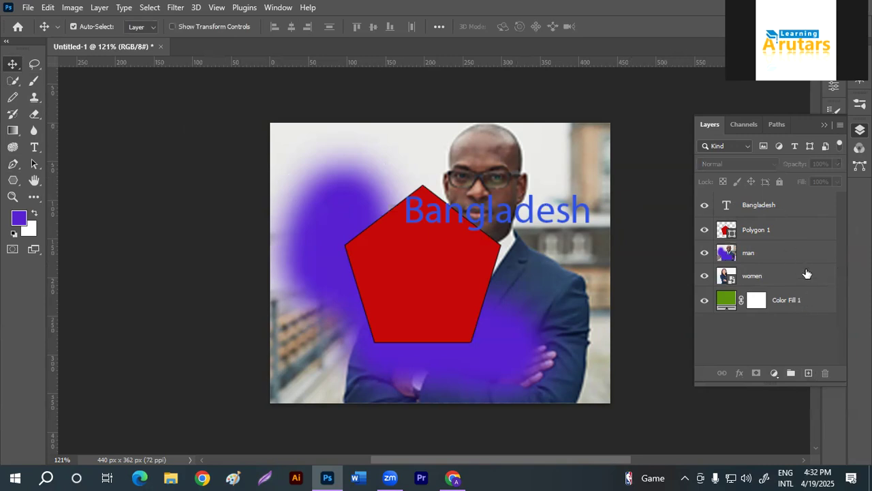
click(803, 211)
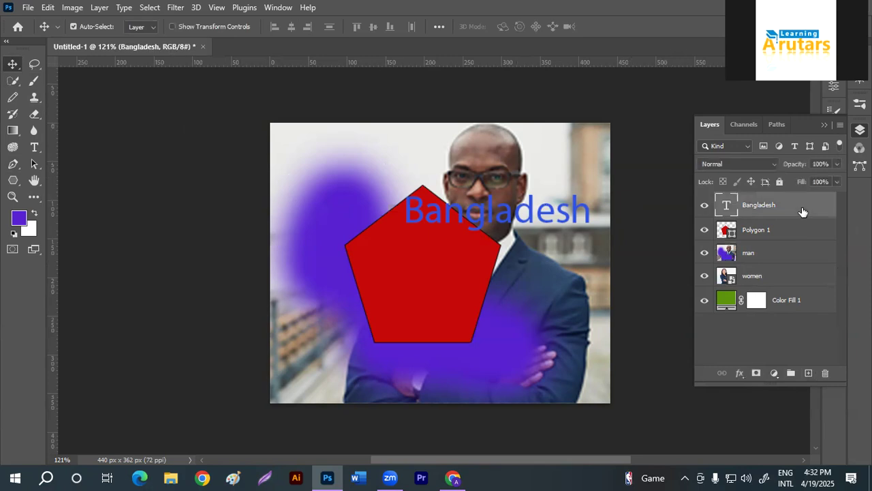
shift+click(820, 308)
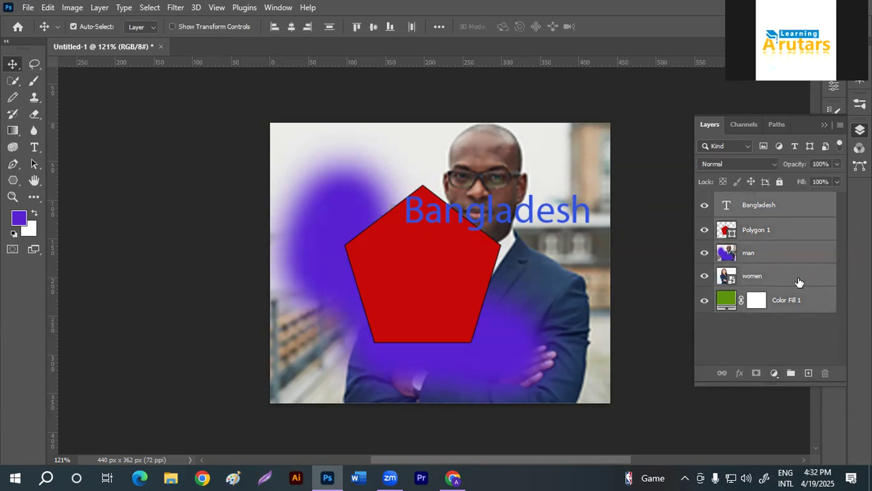
click(789, 340)
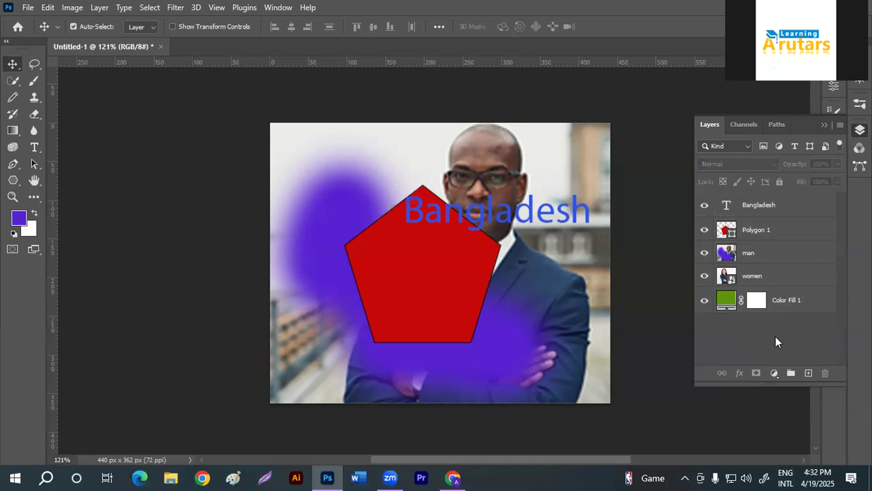
Step: Select the non-adjacent women, Polygon 1 and Bangladesh layers together, and clear the selection
ctrl+click(769, 278)
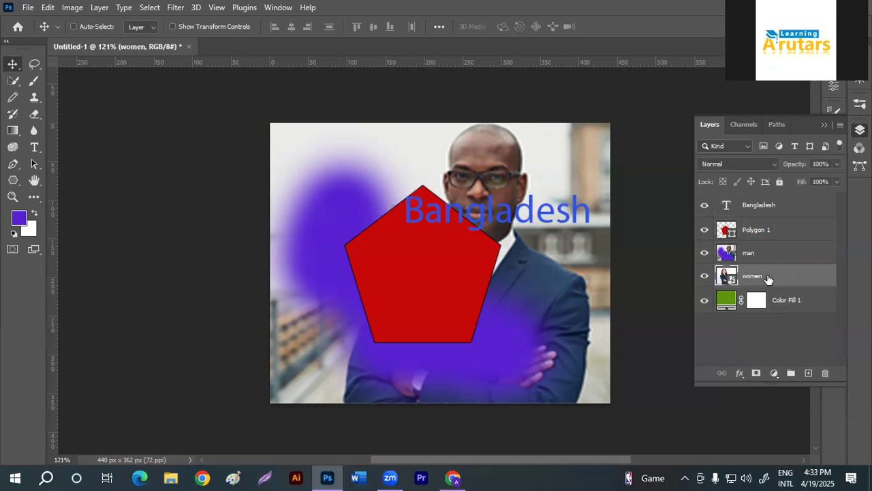
ctrl+click(793, 230)
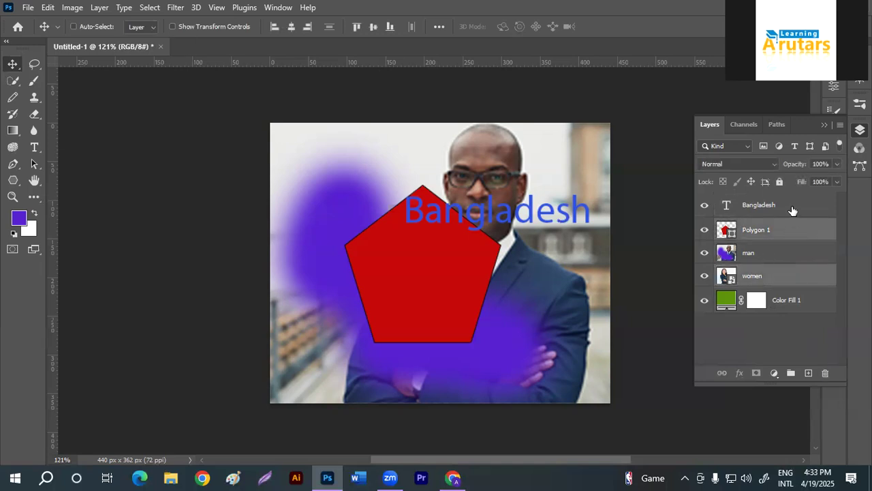
ctrl+click(792, 209)
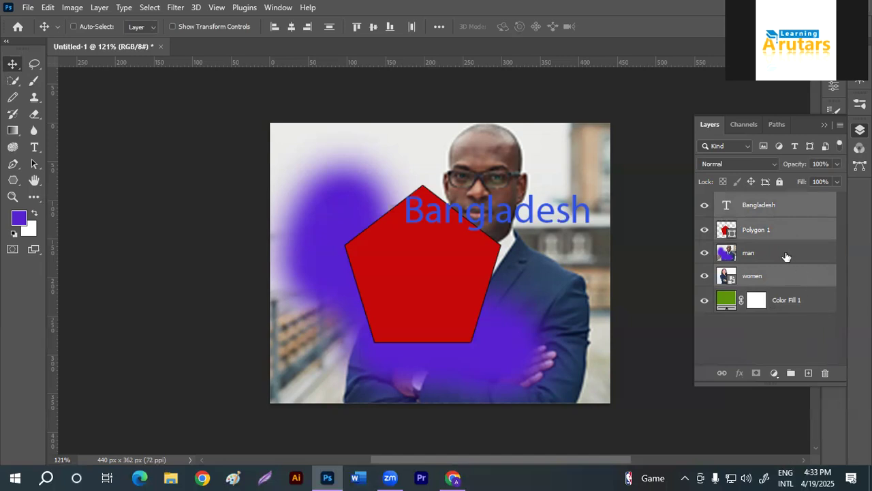
ctrl+click(803, 339)
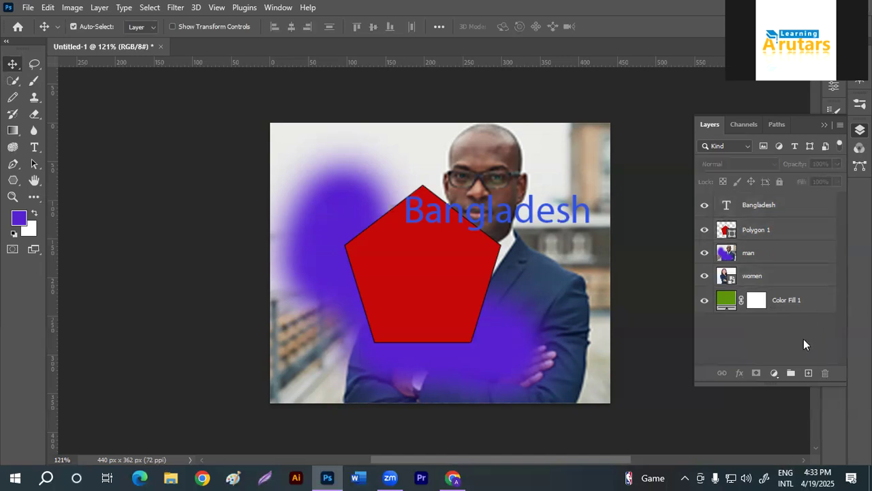
Step: Select the Bangladesh and Polygon 1 layers together, view the layer commands available for them, and clear the selection
click(801, 212)
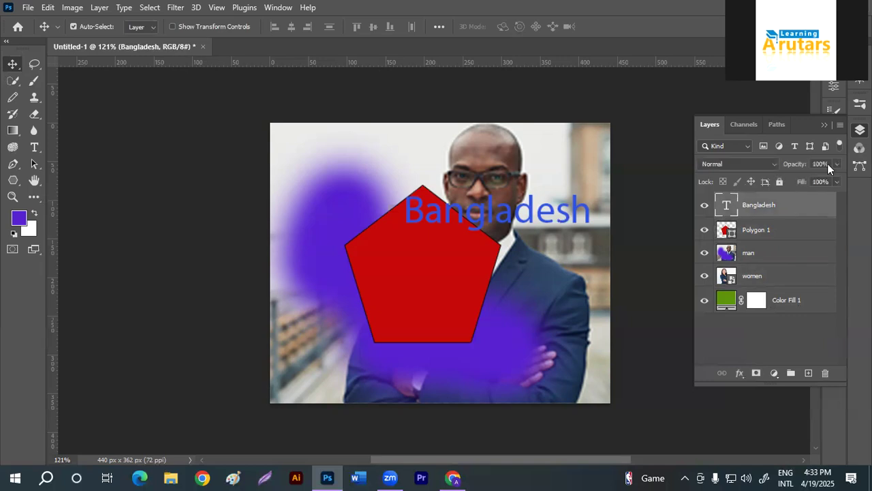
ctrl+click(782, 239)
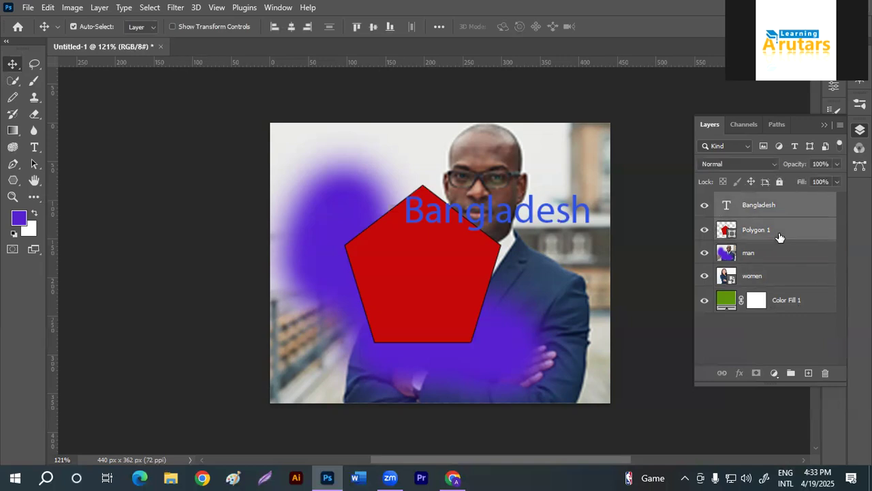
click(841, 126)
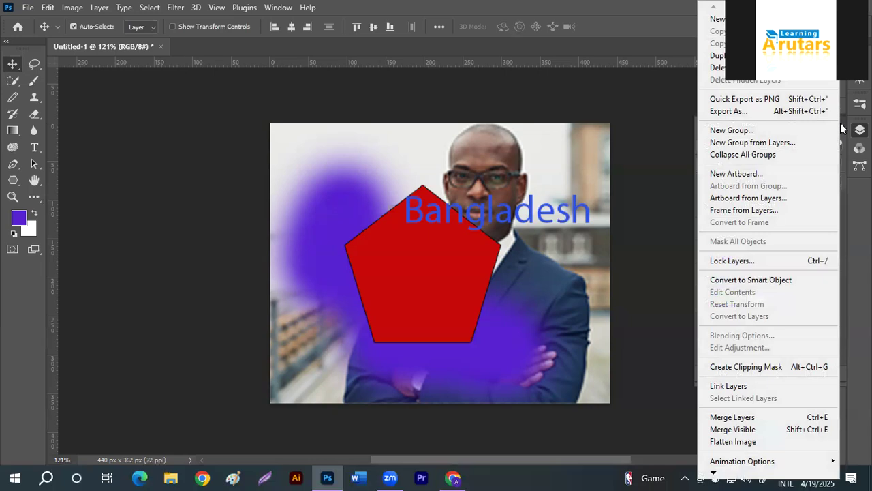
click(676, 247)
click(785, 333)
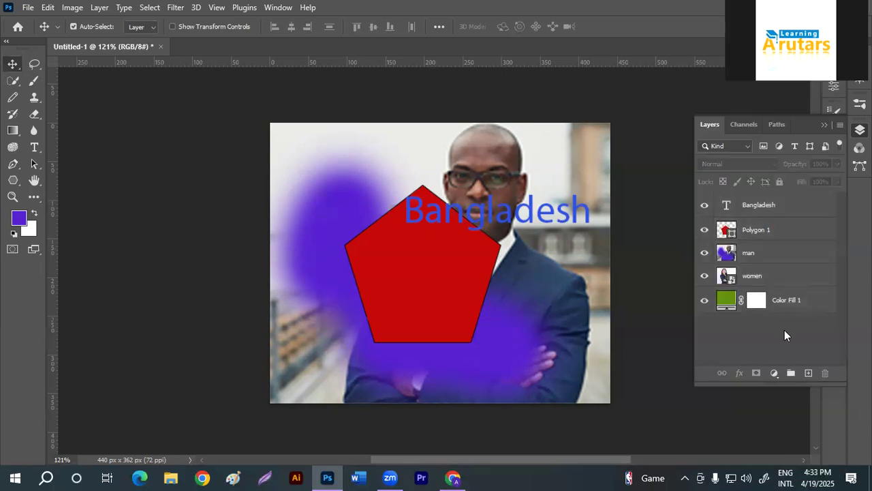
Step: Duplicate the Bangladesh text layer
click(781, 213)
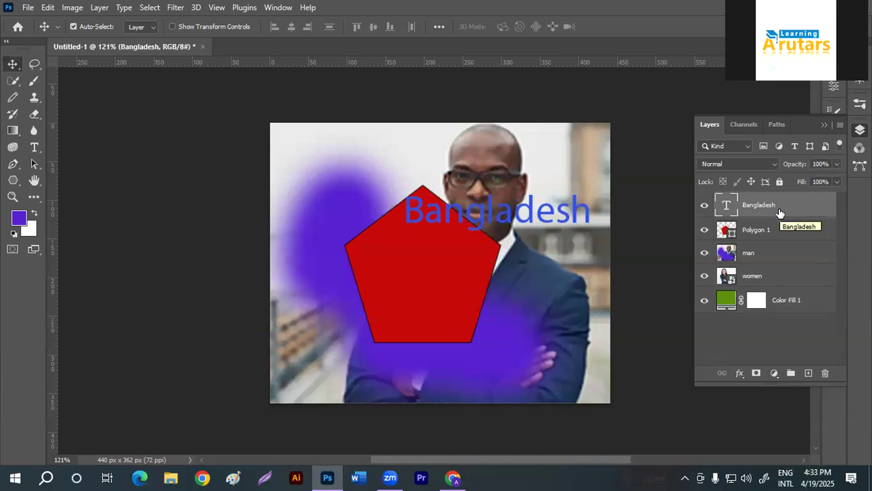
key(ctrl)
key(ctrl+j)
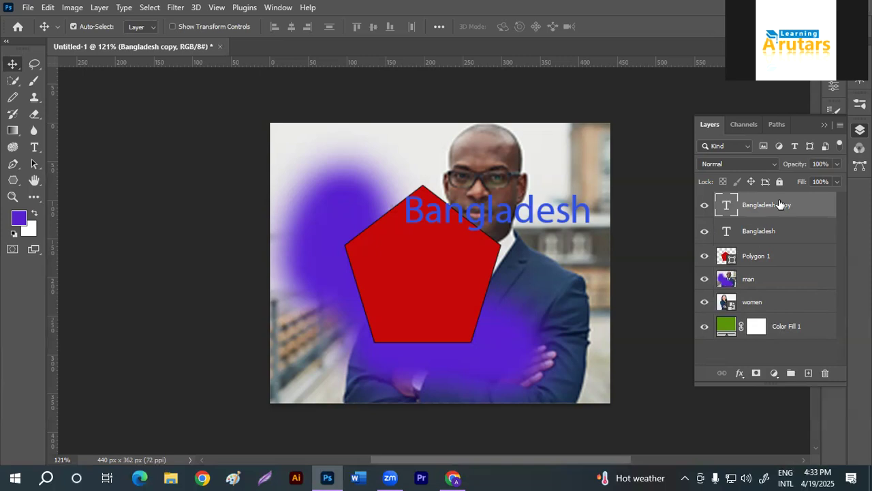
Step: Delete the Bangladesh copy layer and add a new empty layer at the top of the layer stack
click(824, 374)
click(375, 186)
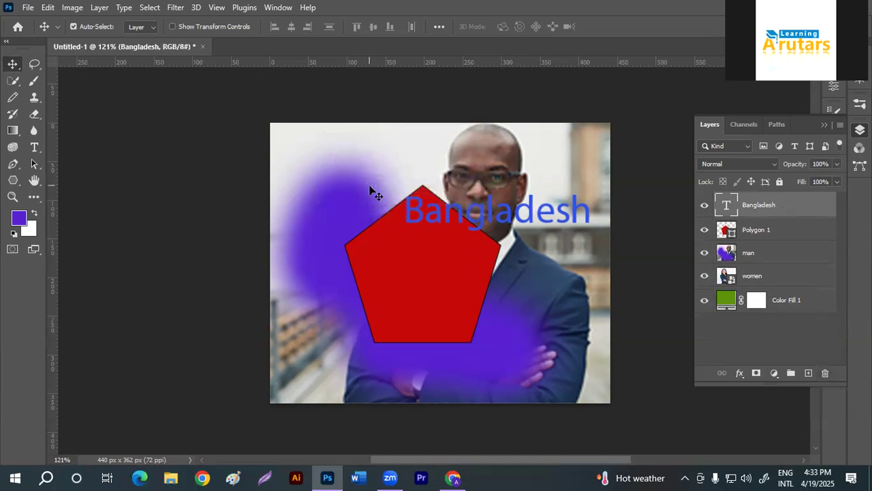
click(808, 334)
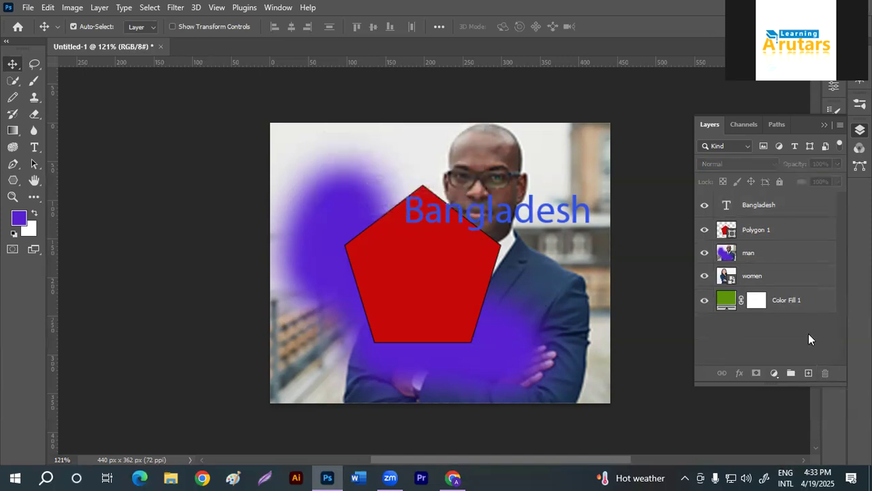
click(808, 374)
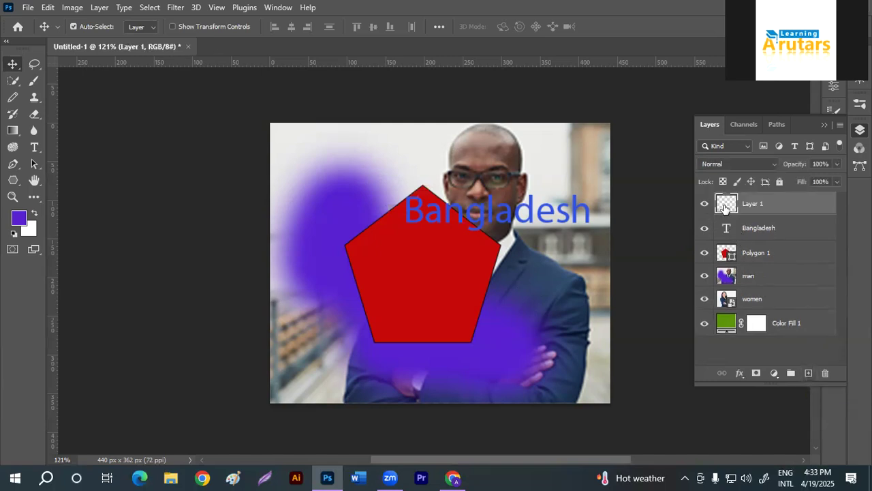
Step: Group Layer 1, Bangladesh and Polygon 1 together, and expand and collapse the group to view its contents
shift+click(777, 261)
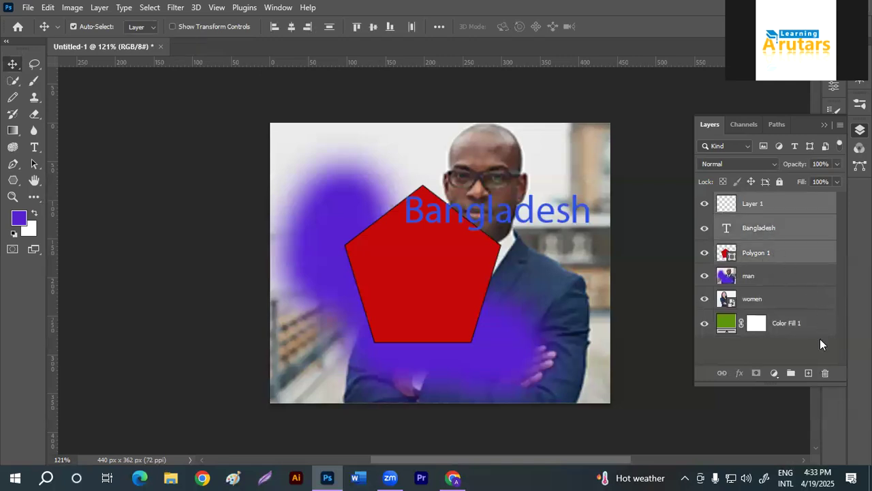
click(790, 373)
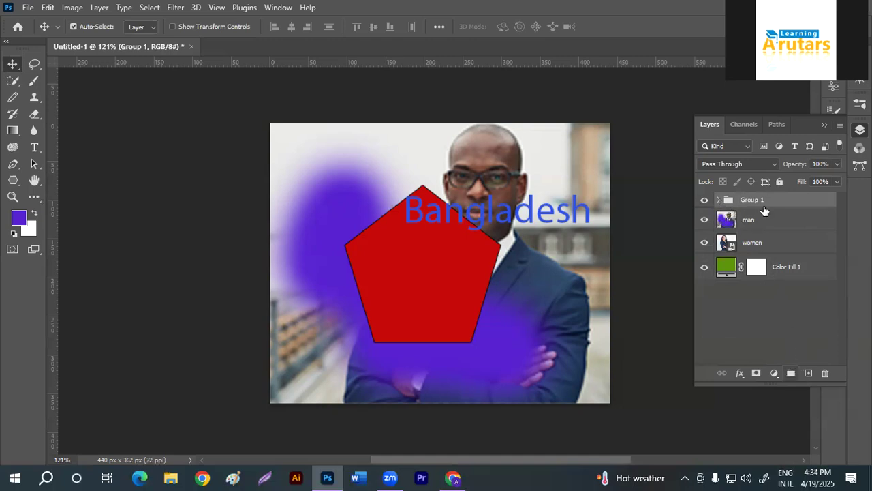
click(719, 200)
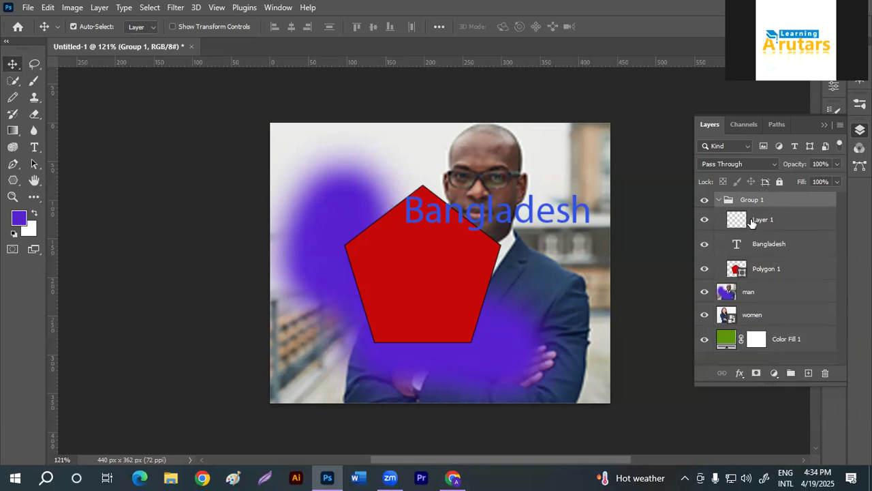
click(718, 200)
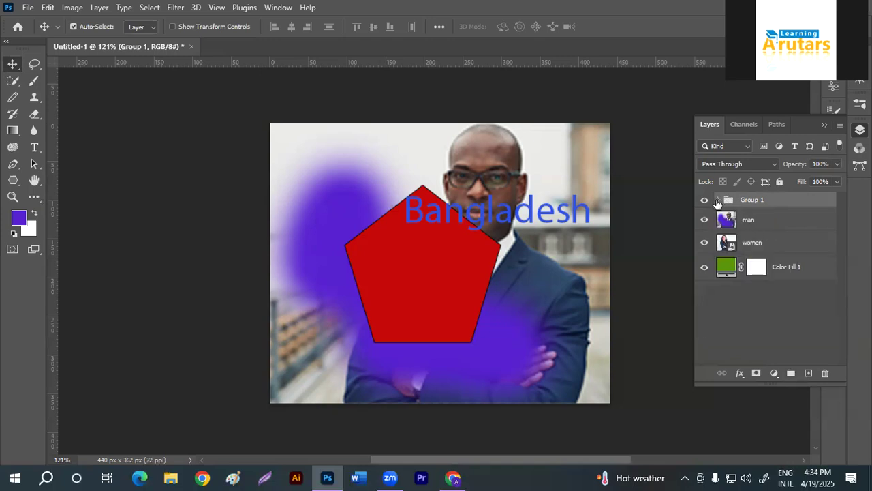
Step: Group the man and women layers together
click(775, 226)
shift+click(779, 243)
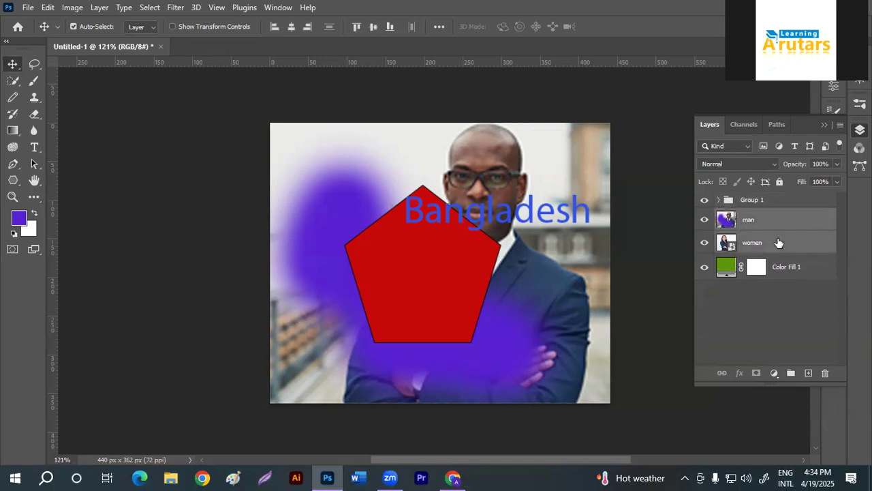
key(ctrl+g)
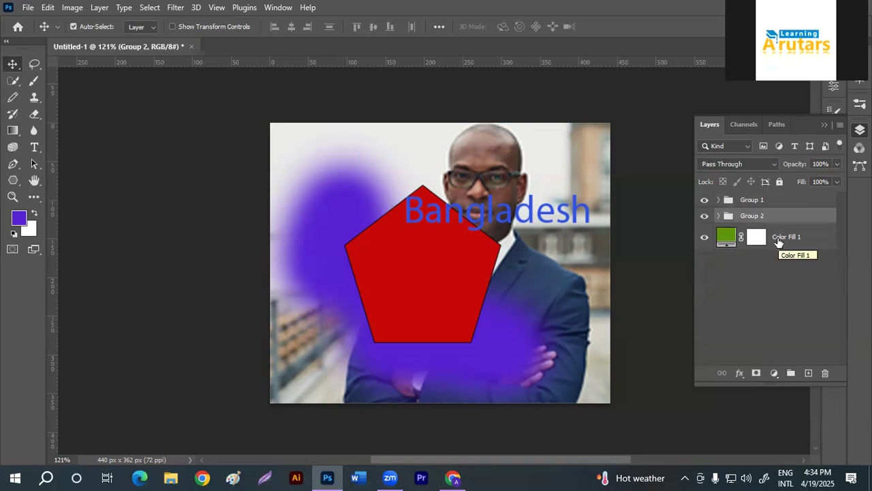
Step: Rename Group 1 as shape and Group 2 as image, and clear the layer selection
double_click(754, 200)
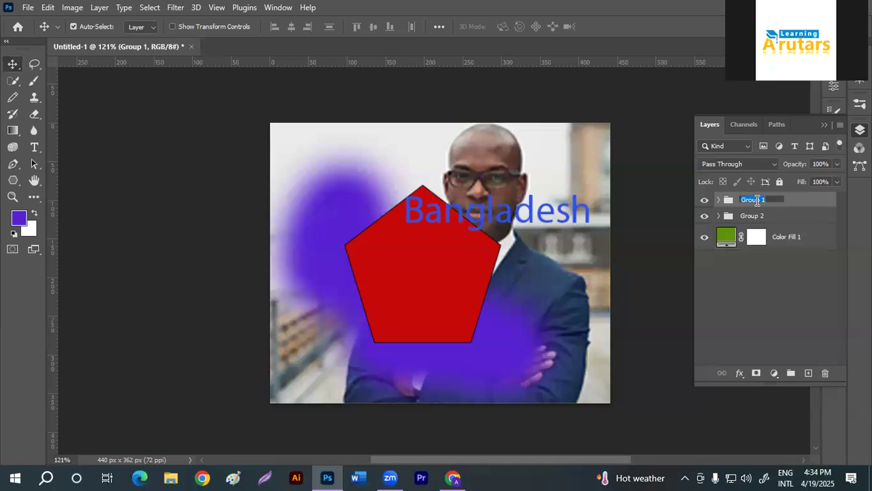
text(shap)
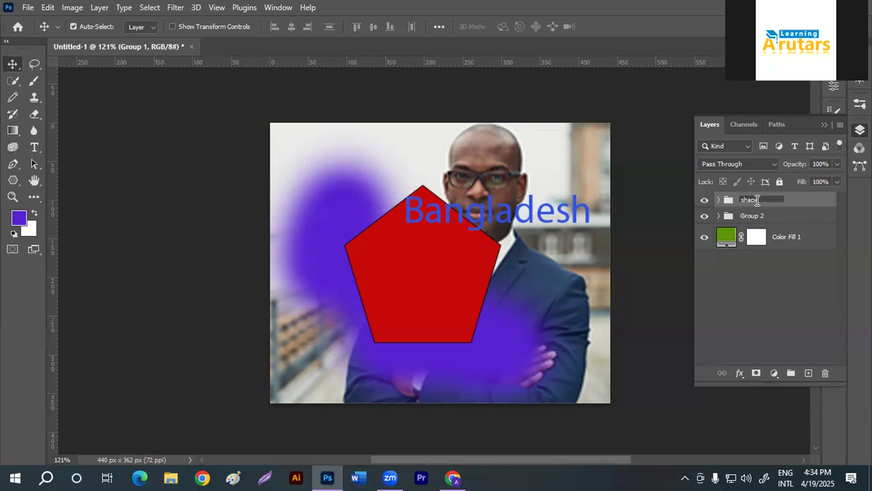
double_click(754, 215)
text(image)
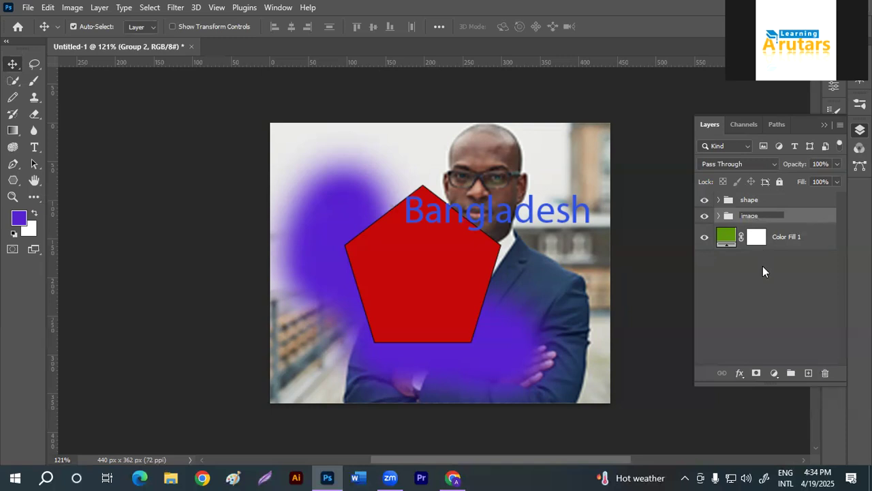
click(763, 290)
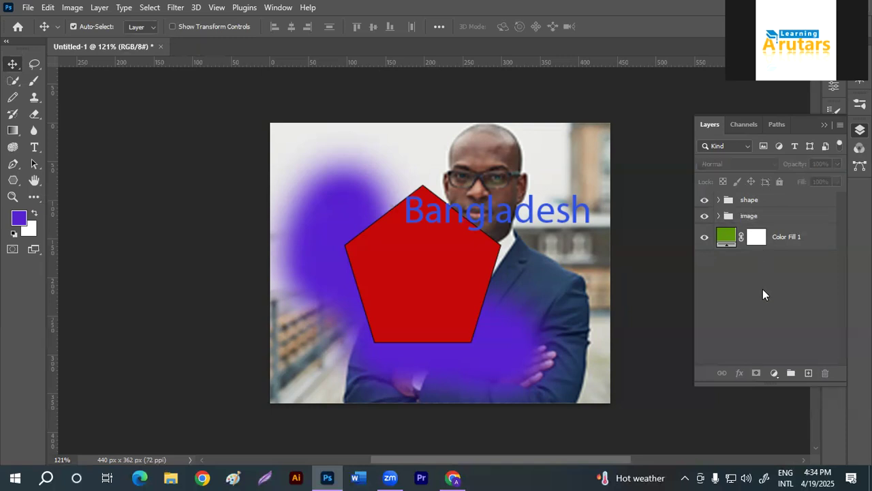
Step: Set the layer thumbnails to the largest size in the Layers Panel Options
click(759, 203)
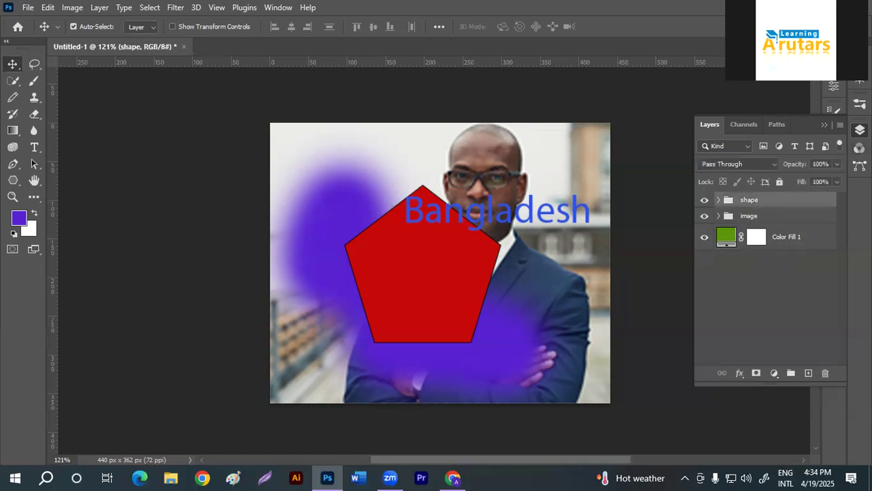
click(840, 126)
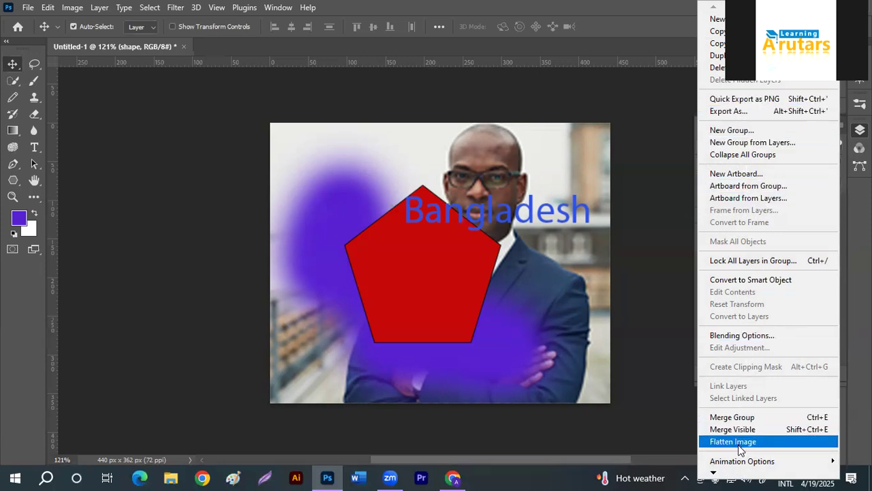
mouse_move(714, 474)
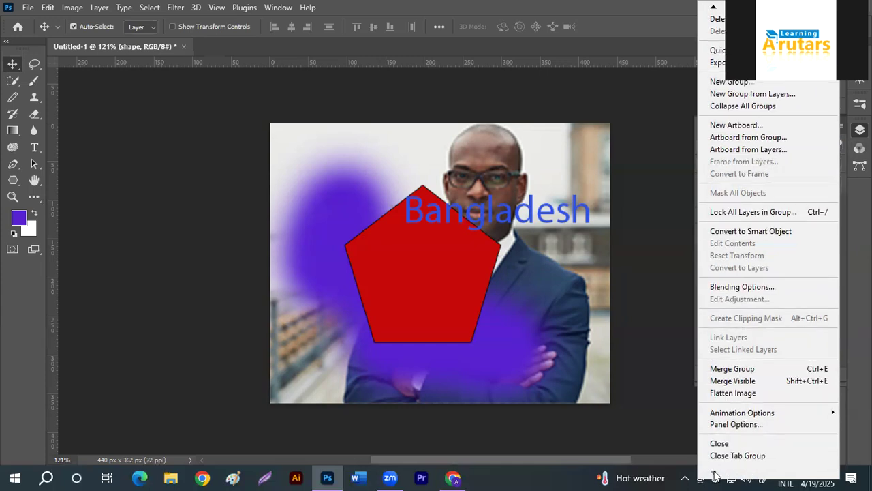
click(740, 424)
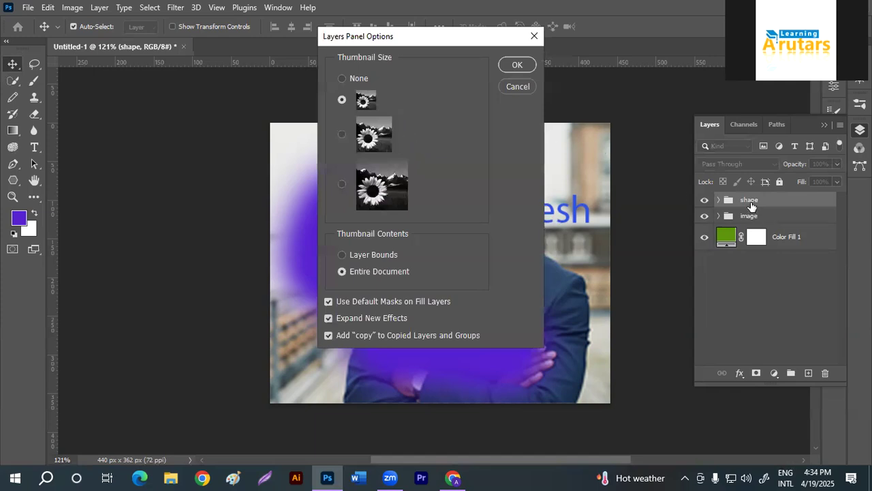
click(343, 184)
click(513, 65)
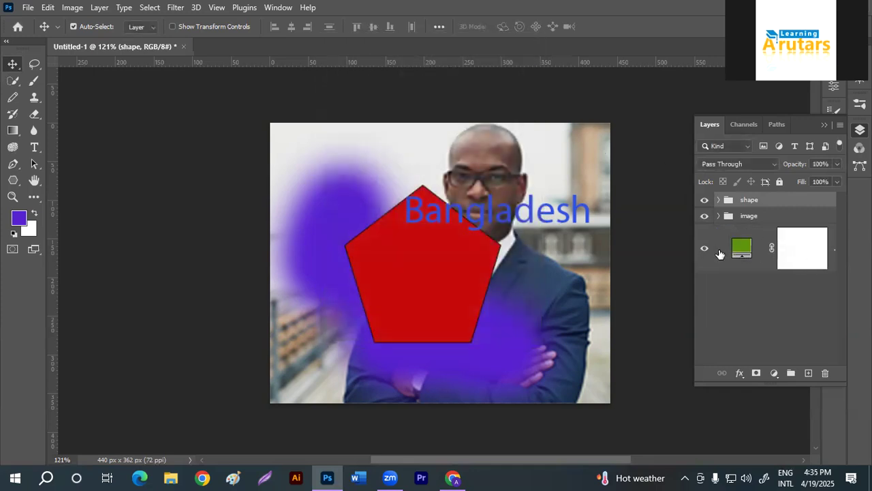
Step: Expand the image group to view the man and women thumbnails, and collapse it again
click(718, 216)
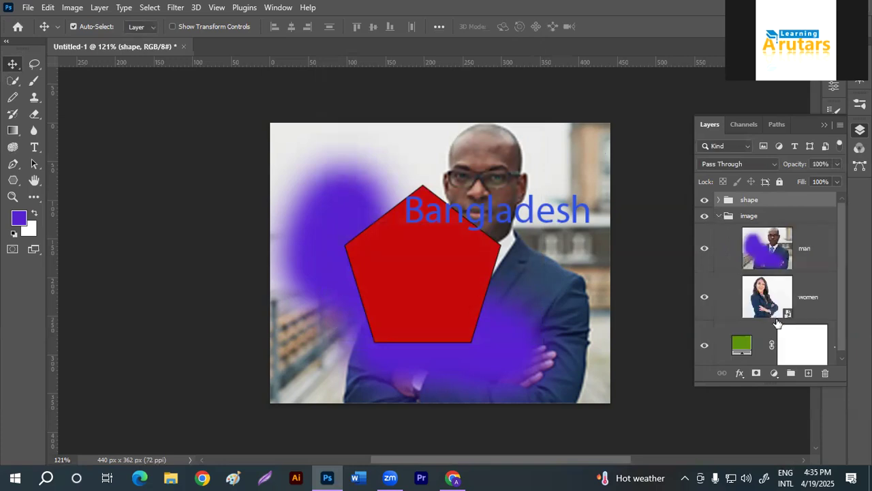
scroll(781, 343, down, 1)
click(719, 214)
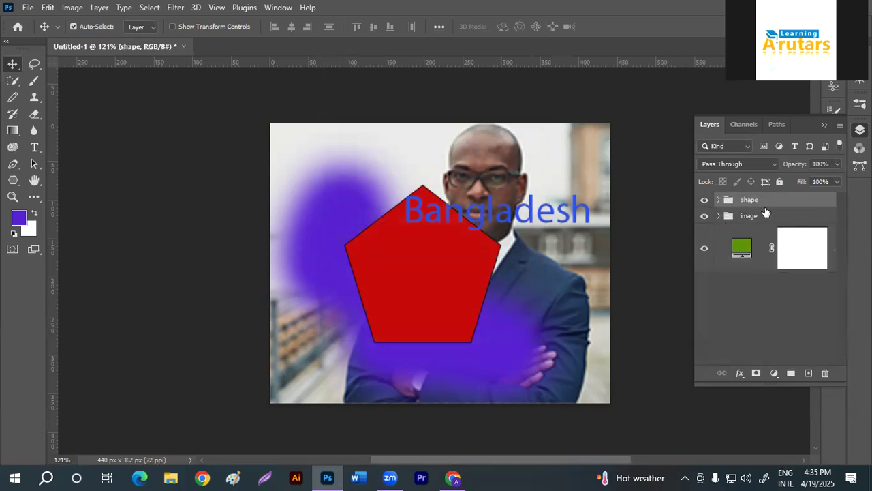
Step: Set the layer thumbnails back to the smallest picture size in the Layers Panel Options
click(738, 219)
right_click(821, 220)
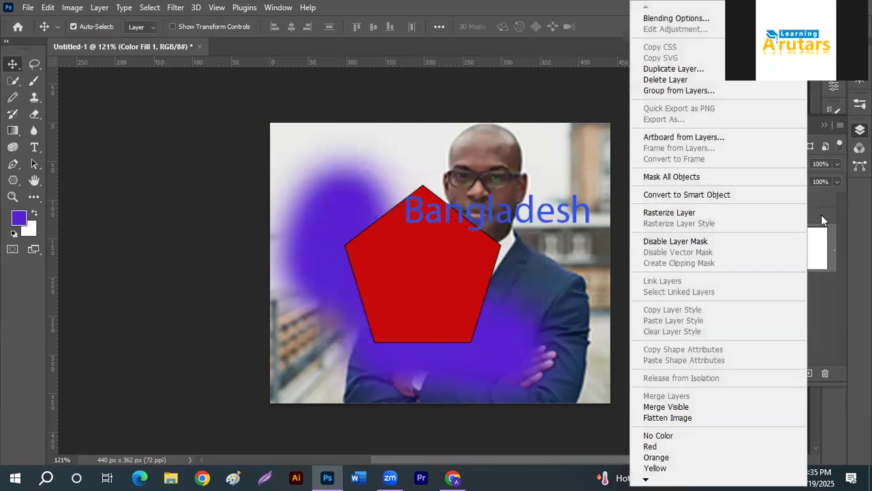
click(834, 350)
click(840, 126)
click(841, 127)
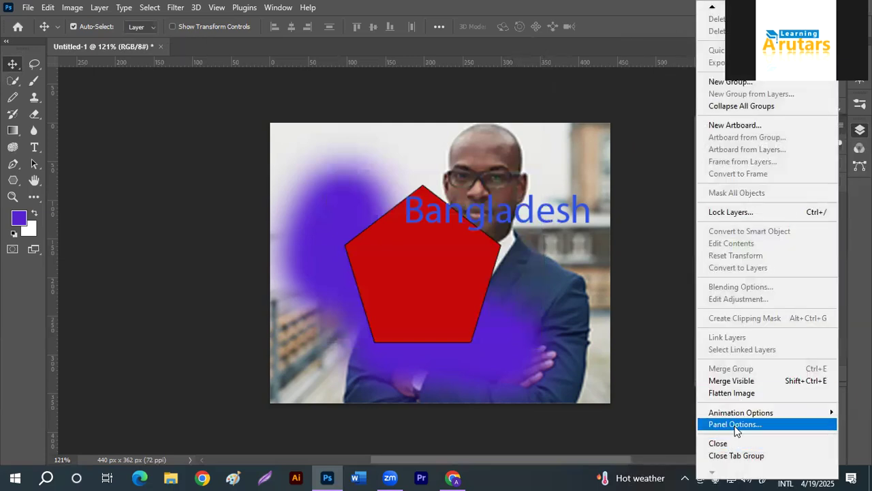
click(709, 424)
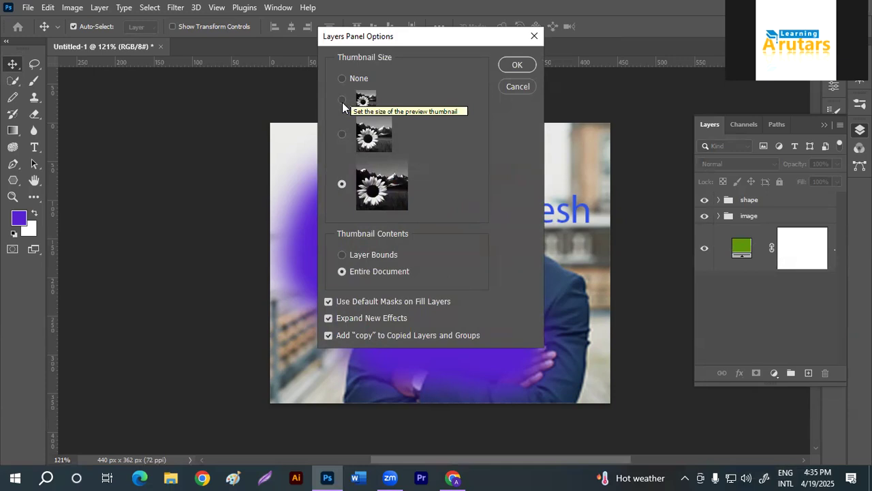
click(342, 100)
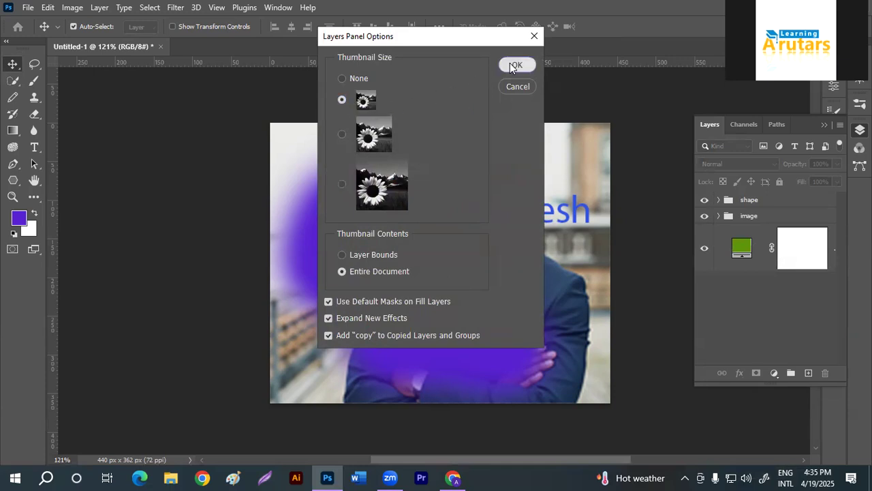
click(513, 65)
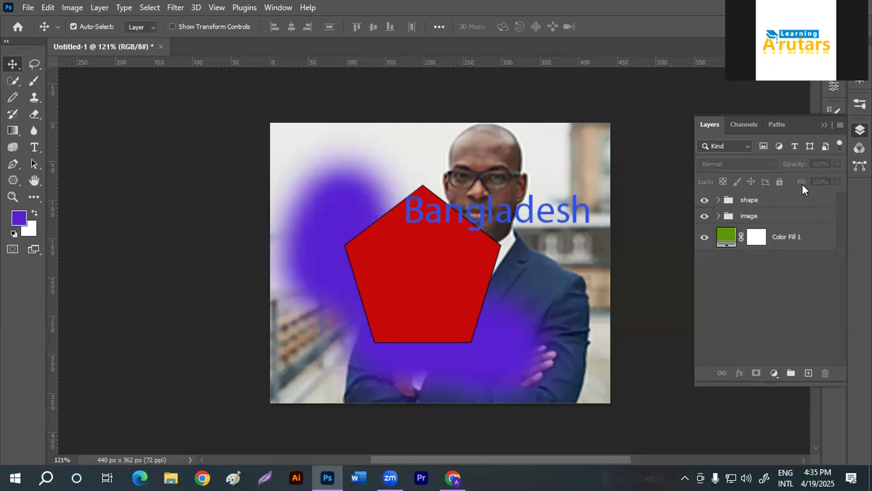
Step: Lower the shape group's opacity to 73%
click(772, 204)
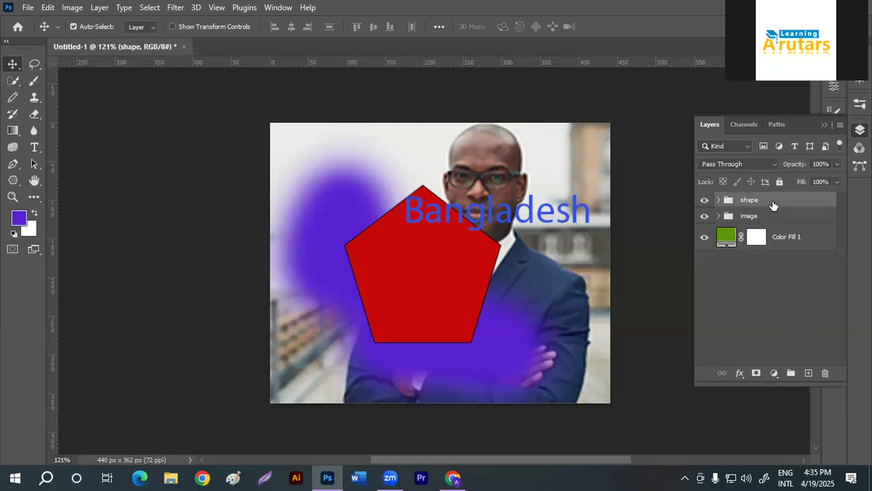
click(837, 164)
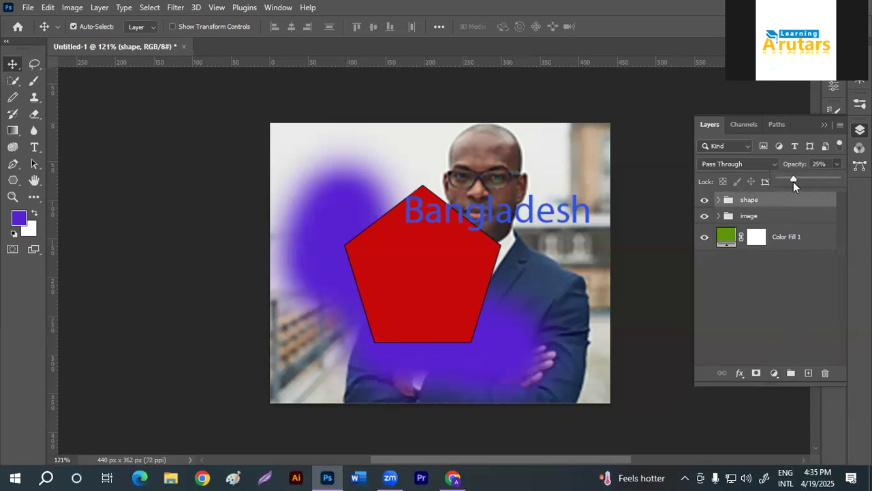
drag(814, 178, 823, 178)
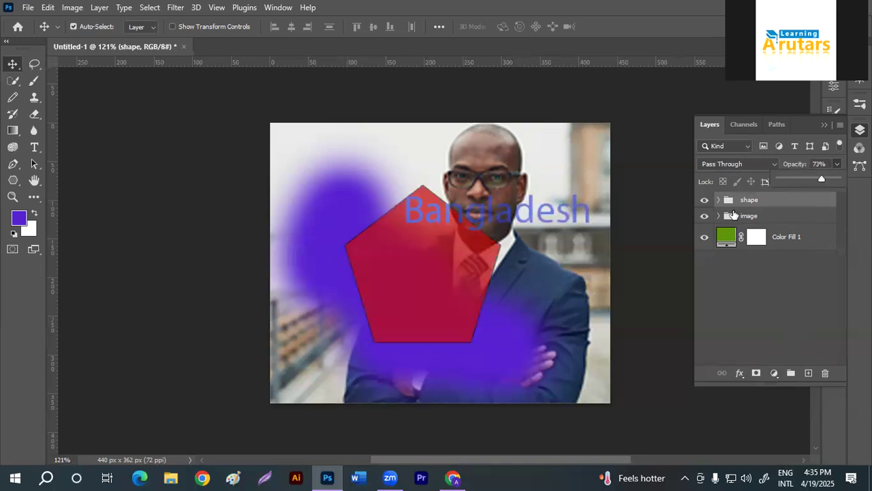
Step: Expand the shape group and set its opacity to 90%
click(719, 200)
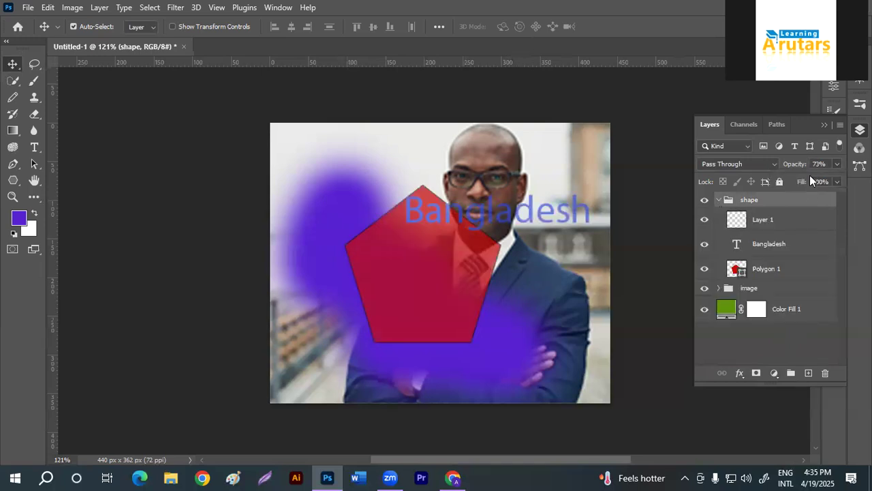
click(837, 163)
drag(824, 178, 806, 183)
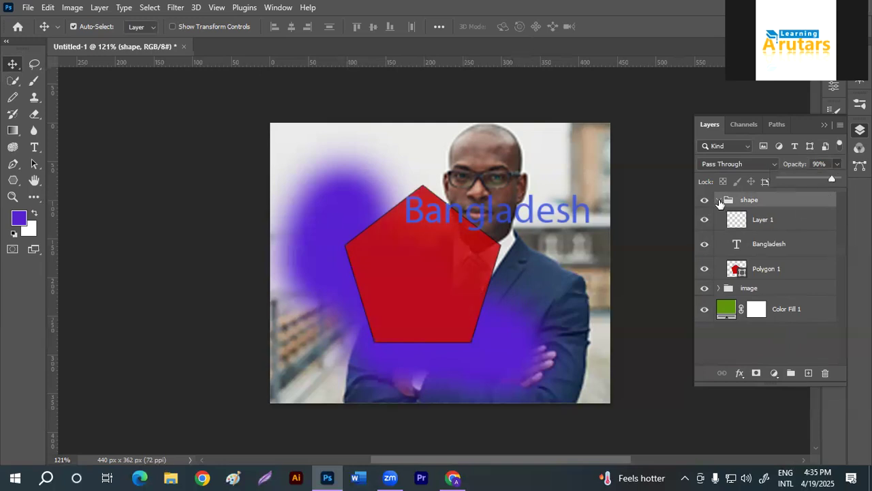
Step: Set Layer 1's opacity to 9% and collapse the shape group
click(788, 227)
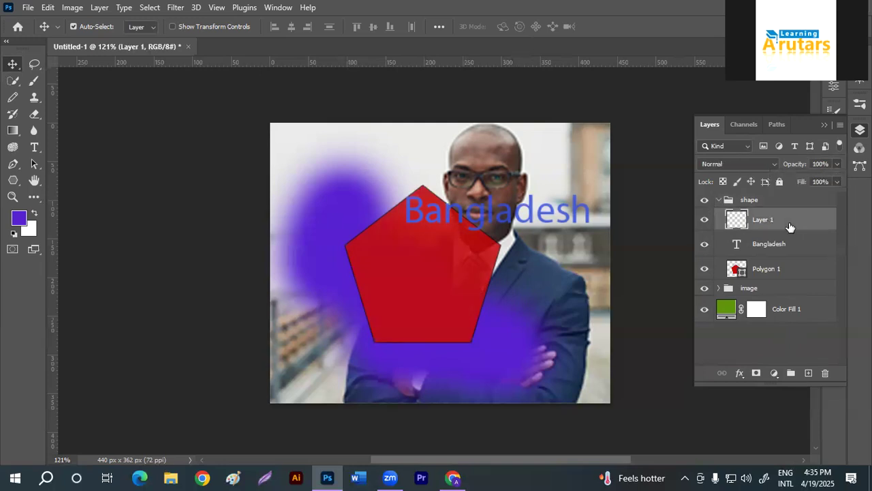
click(838, 164)
drag(826, 176, 785, 179)
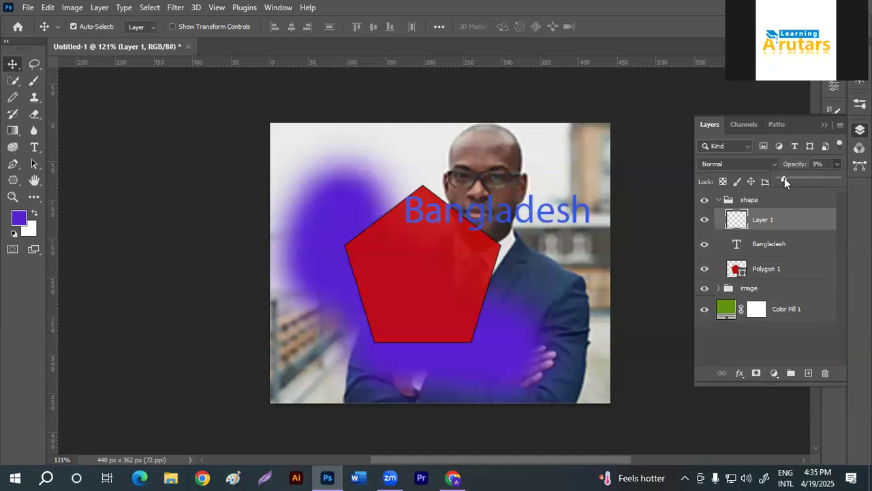
click(718, 200)
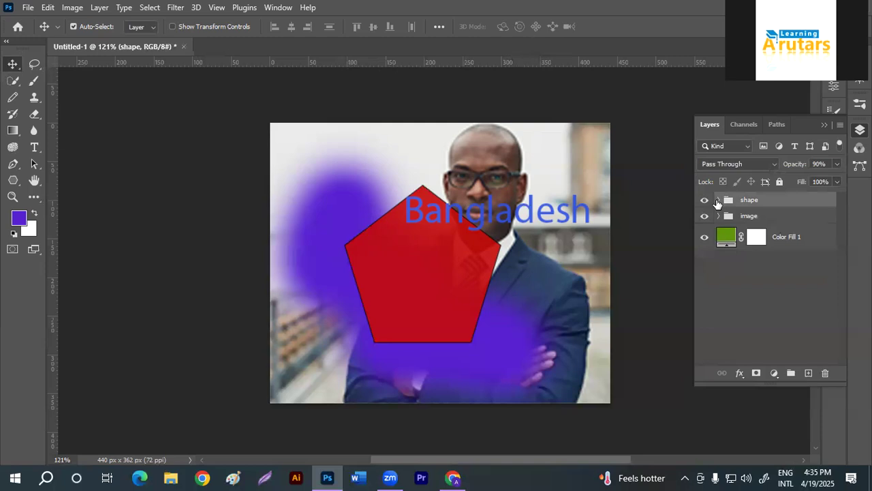
Step: Lower the Color Fill 1 layer's fill to 42% and hide the shape and image groups
click(783, 239)
click(837, 181)
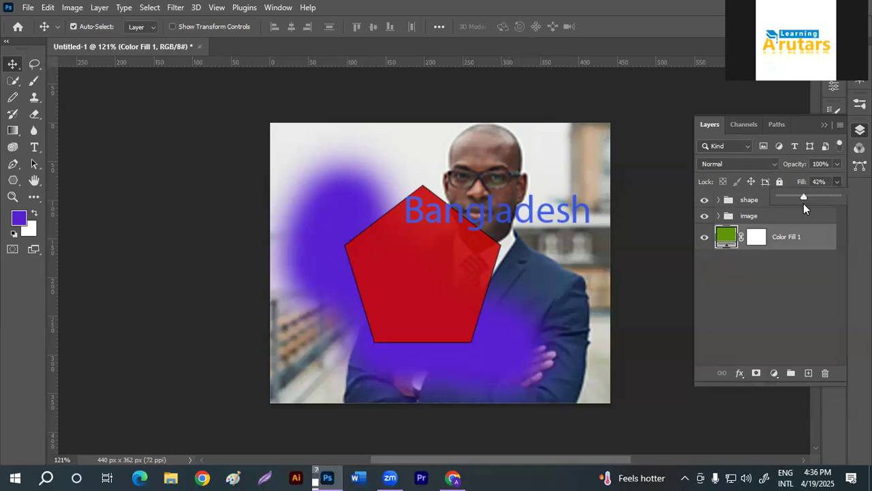
click(705, 199)
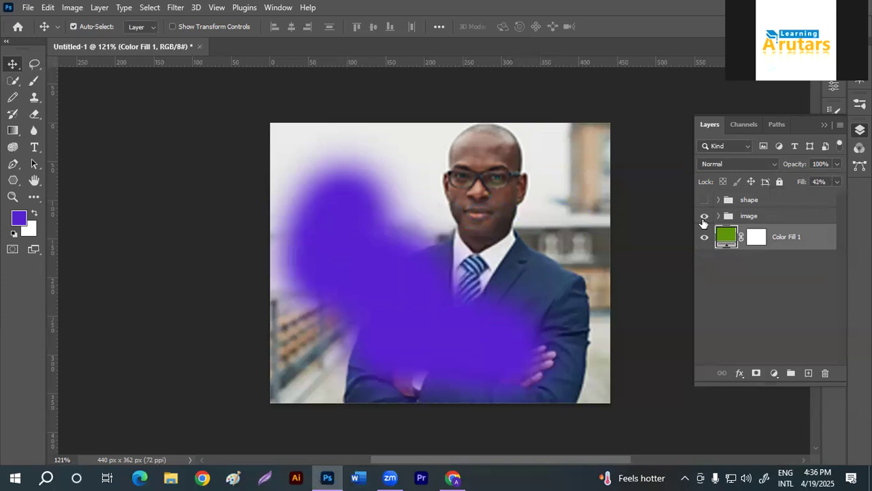
click(704, 216)
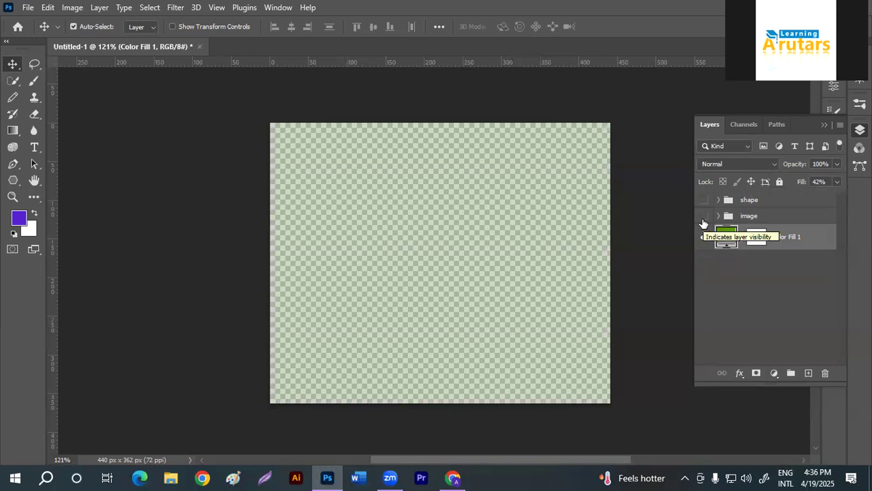
click(705, 216)
click(705, 216)
click(706, 237)
click(705, 237)
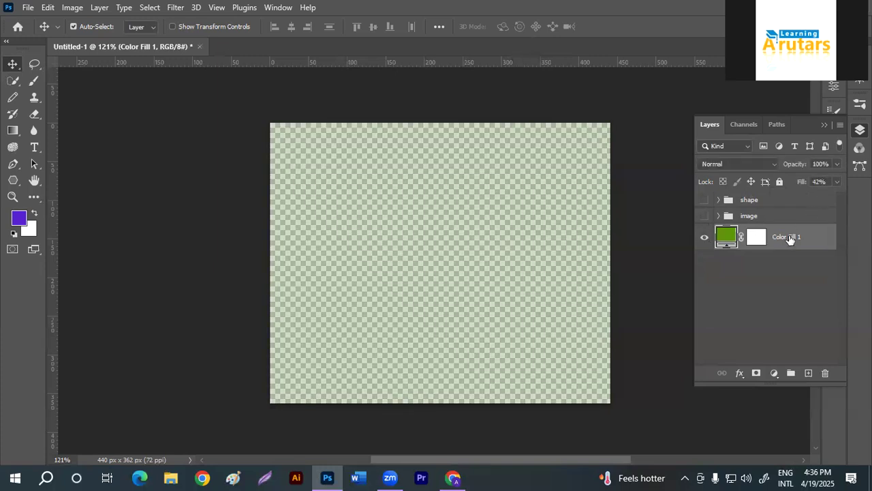
Step: Set the Color Fill 1 layer's fill to 100%
click(837, 181)
drag(790, 203, 850, 197)
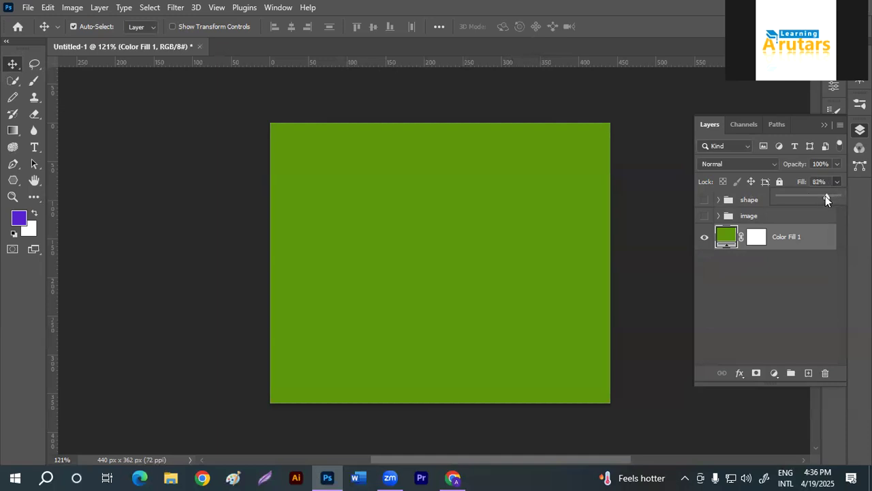
drag(784, 197, 848, 199)
click(774, 285)
click(815, 243)
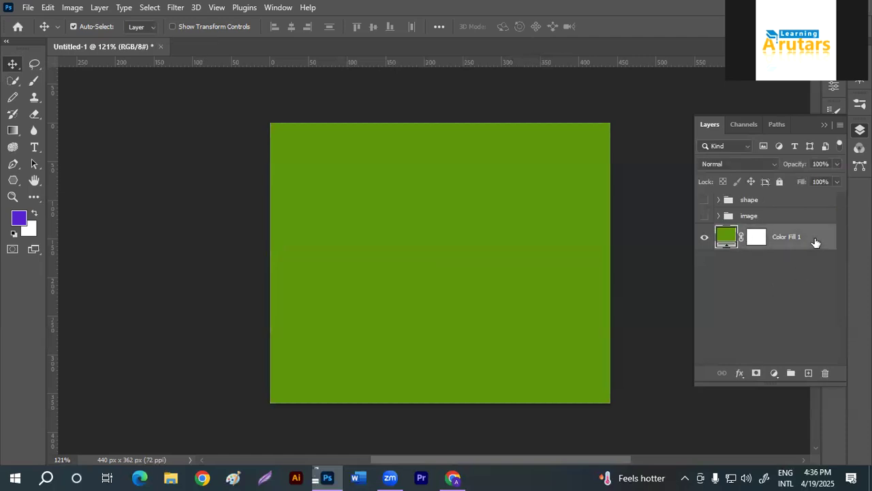
Step: Lock all attributes of the Color Fill 1 layer and try to move the green fill on the canvas
click(781, 181)
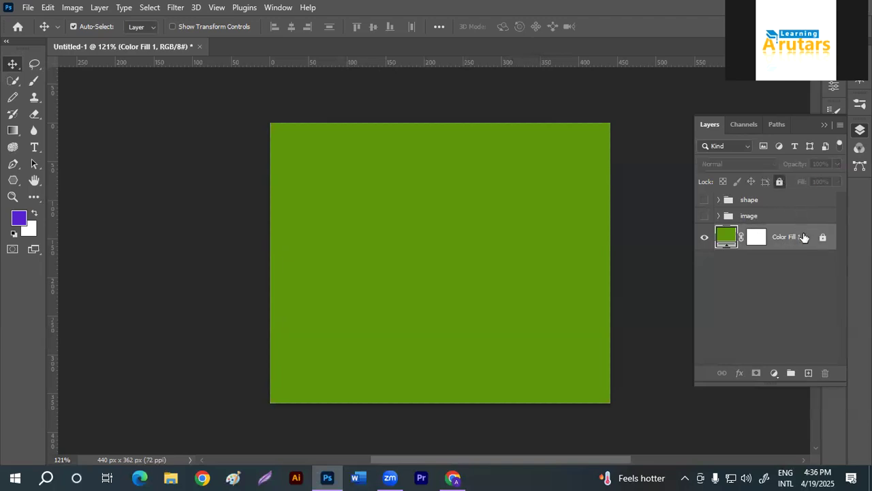
drag(498, 256, 480, 313)
drag(300, 182, 473, 334)
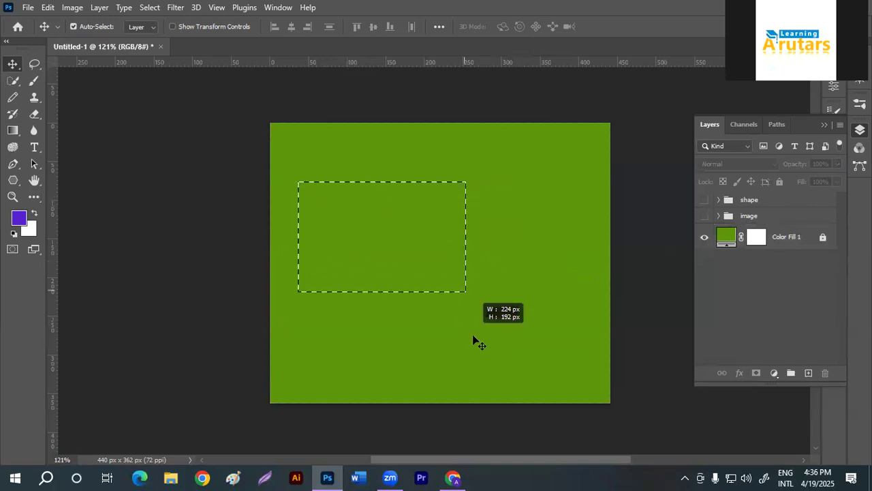
Step: Lock the image group and make it visible, and hide the Color Fill 1 layer
click(771, 218)
click(779, 181)
click(704, 215)
click(704, 236)
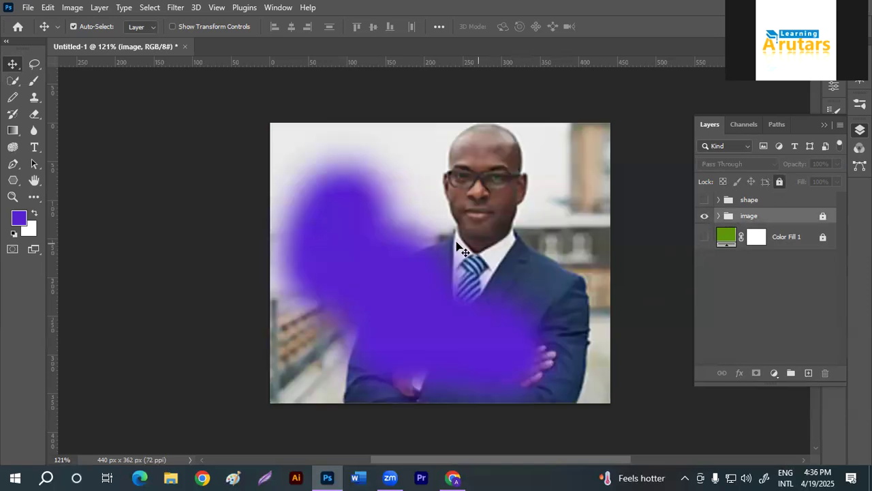
Step: Try to move the locked man picture on the canvas, and make the shape group visible
click(705, 200)
click(705, 200)
drag(495, 201, 535, 315)
drag(400, 167, 535, 269)
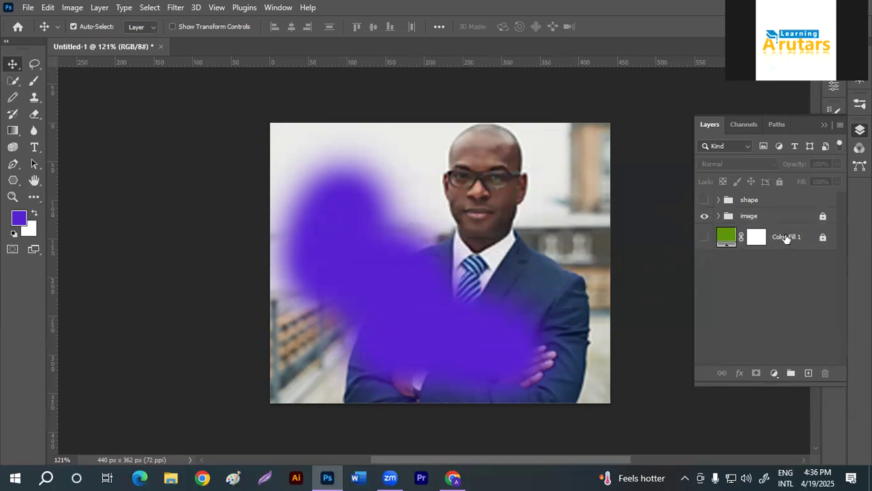
click(704, 200)
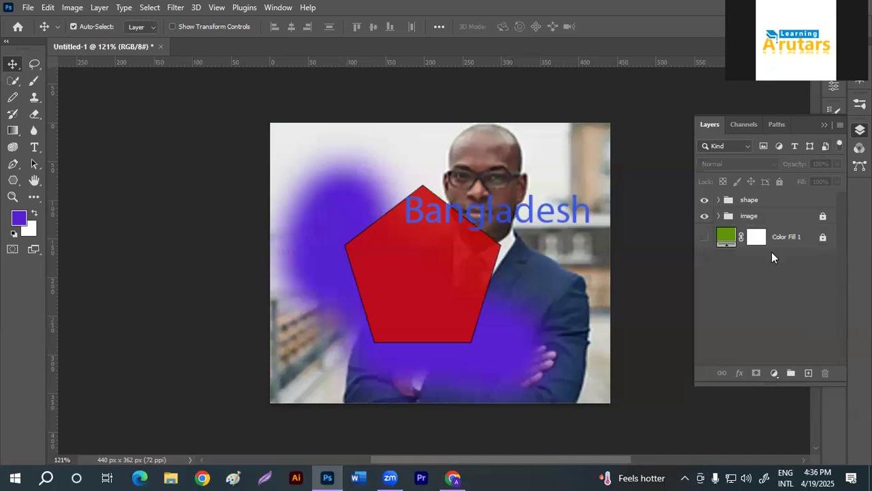
Step: Unlock the image group
click(719, 216)
click(719, 217)
click(781, 216)
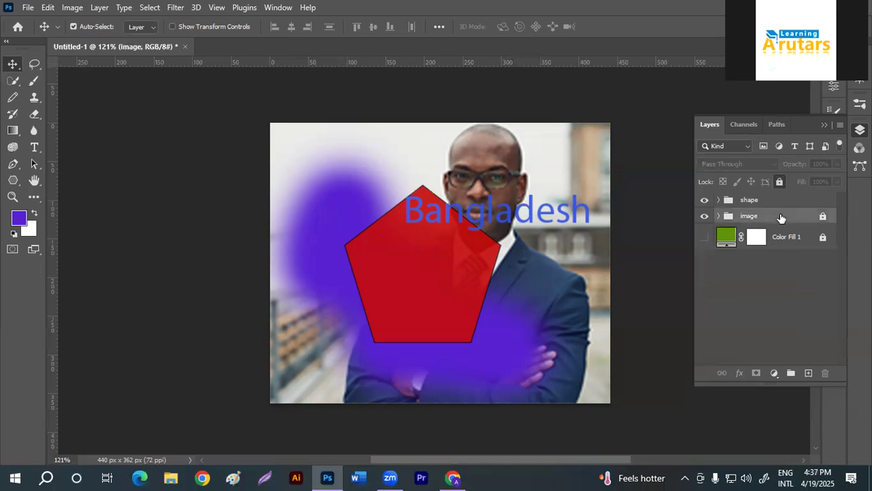
key(ctrl)
key(ctrl)
right_click(781, 217)
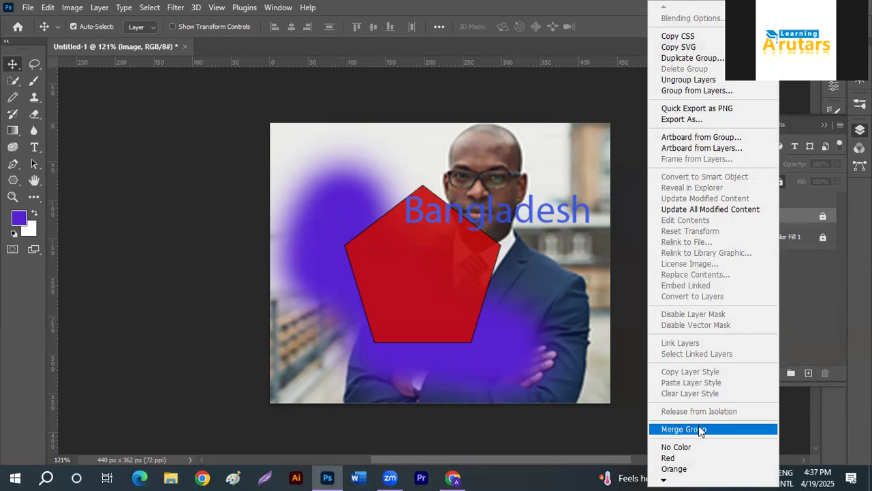
click(807, 298)
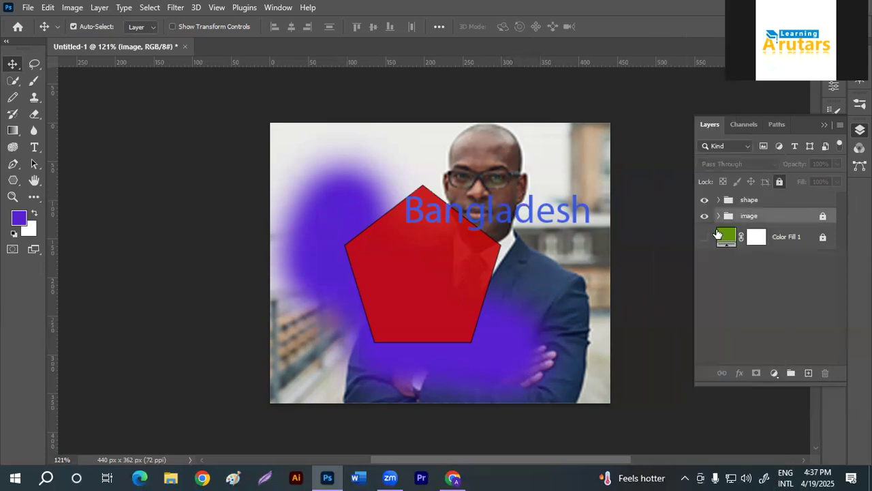
click(824, 218)
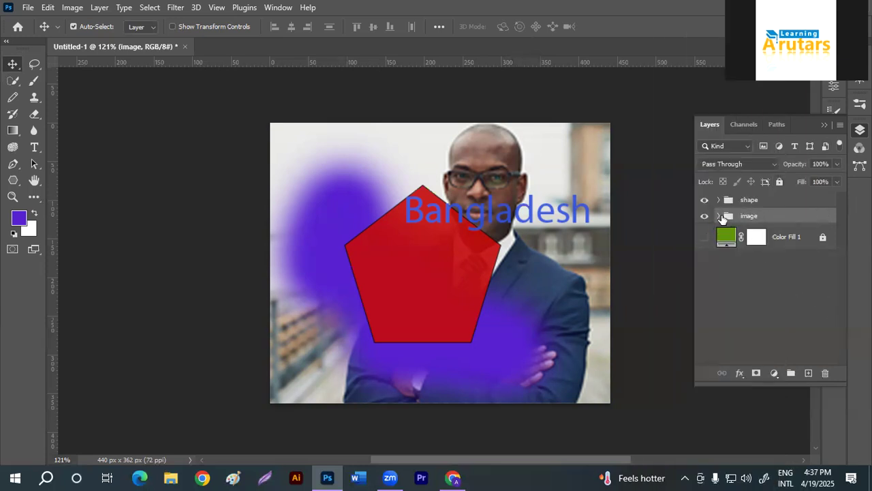
Step: Check the layers inside the image and shape groups, and delete only the shape group while keeping its contents
click(718, 216)
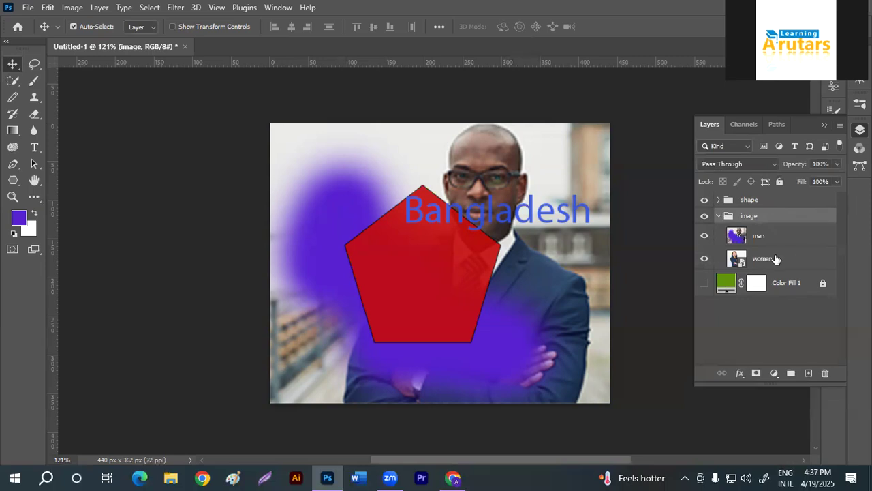
click(719, 216)
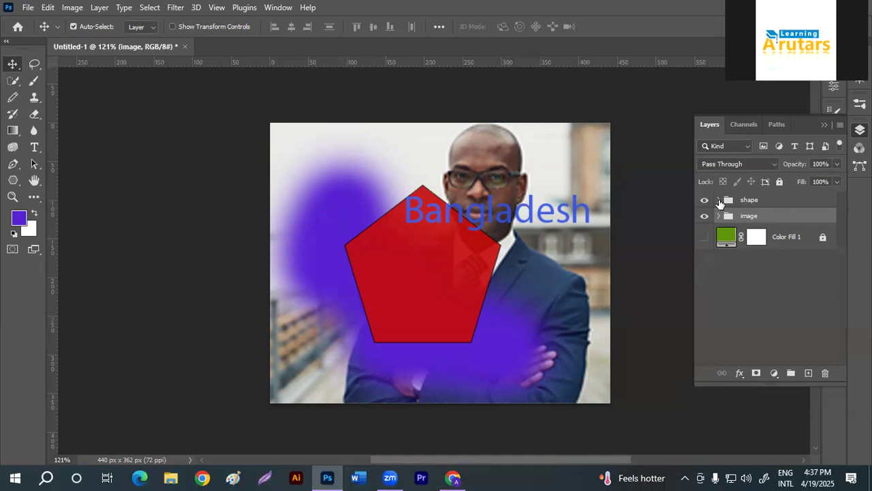
click(719, 201)
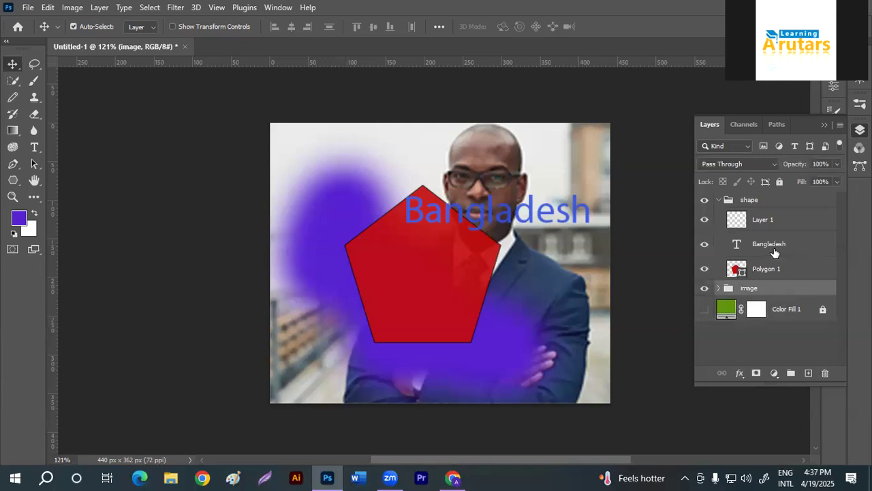
click(719, 200)
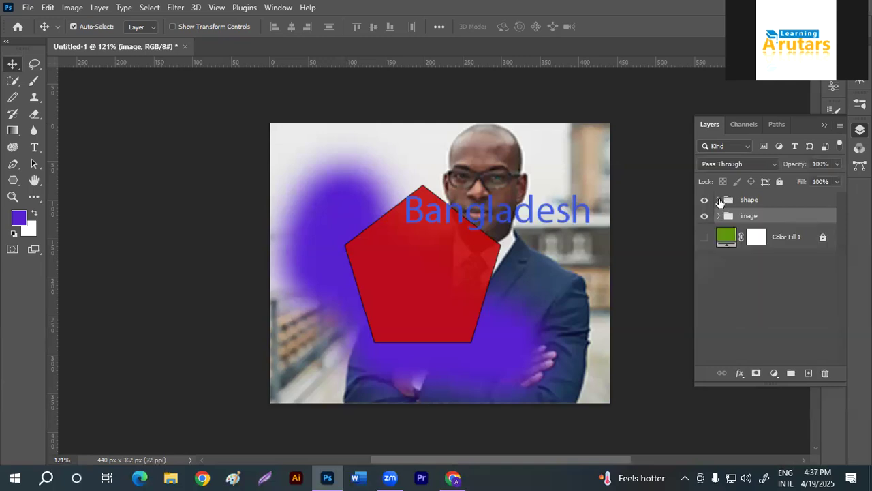
click(763, 200)
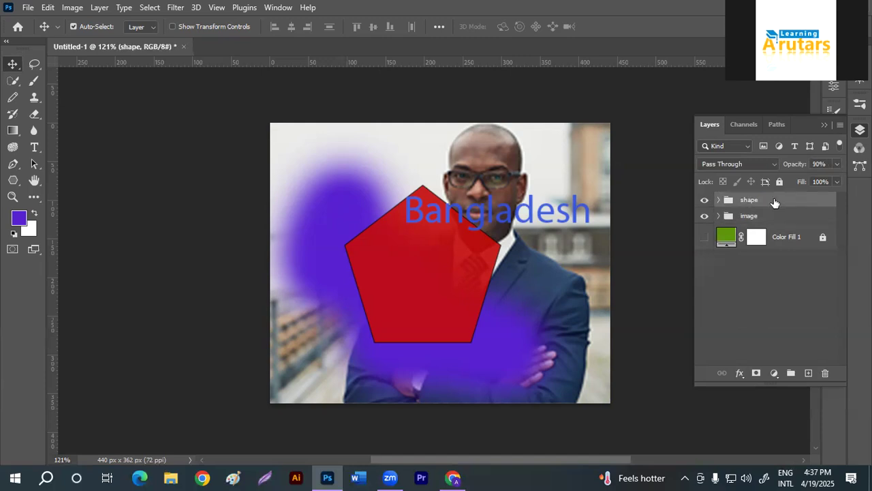
click(825, 373)
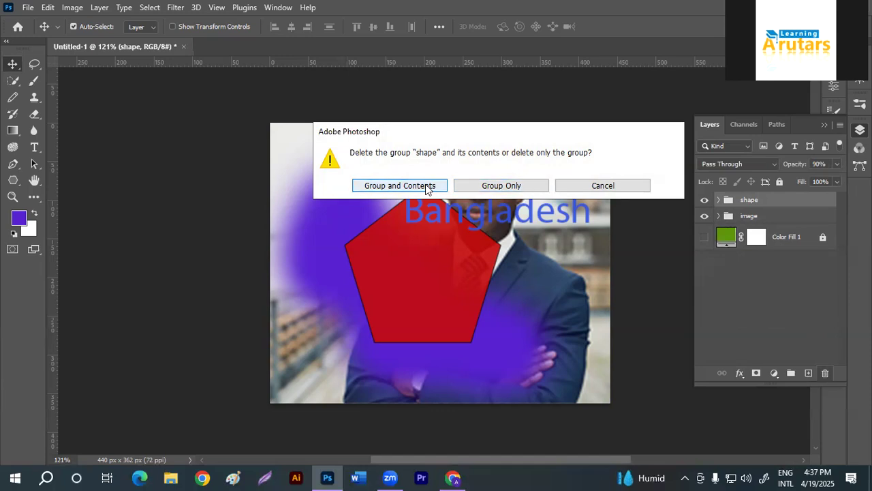
click(479, 189)
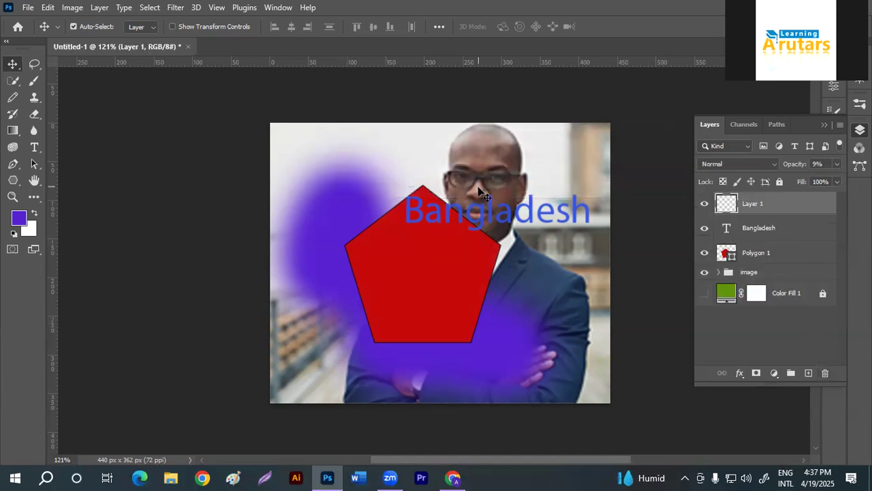
Step: Delete the image group together with its contents and make the Color Fill 1 layer visible
click(749, 276)
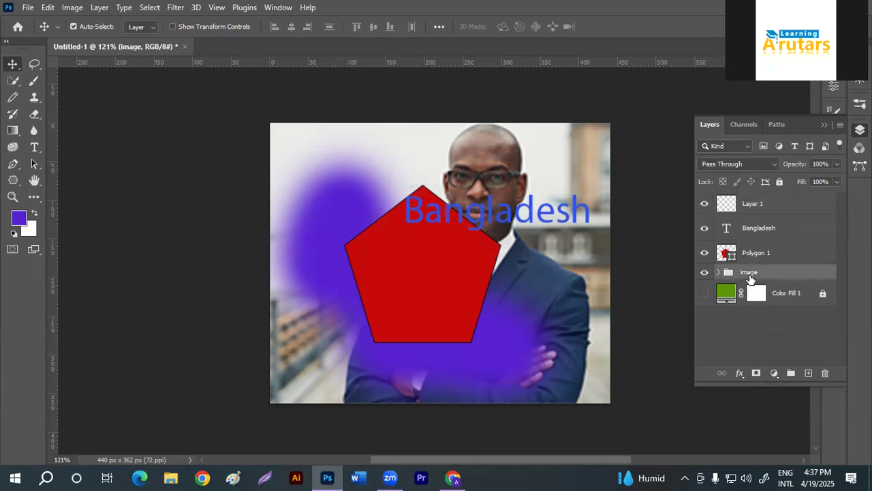
click(718, 272)
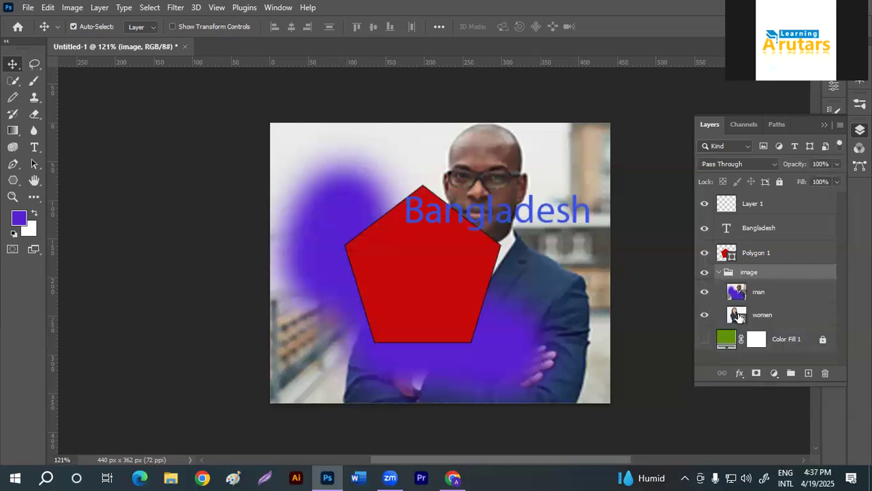
click(719, 272)
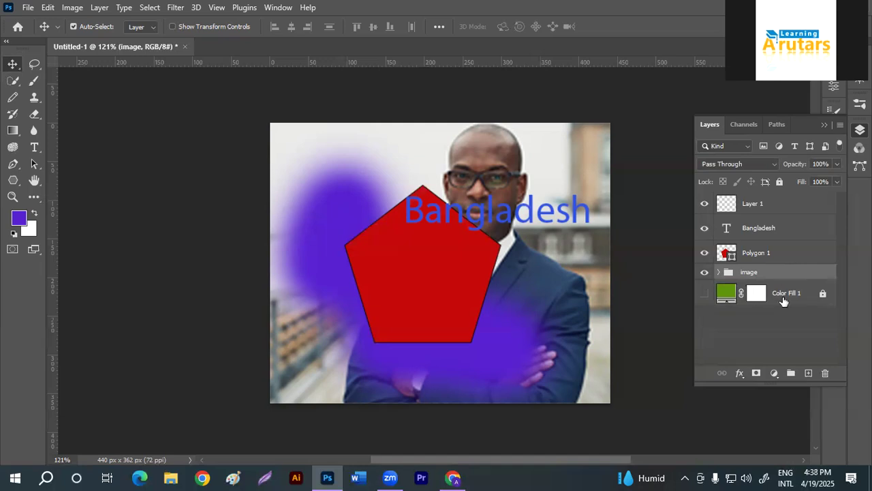
click(825, 373)
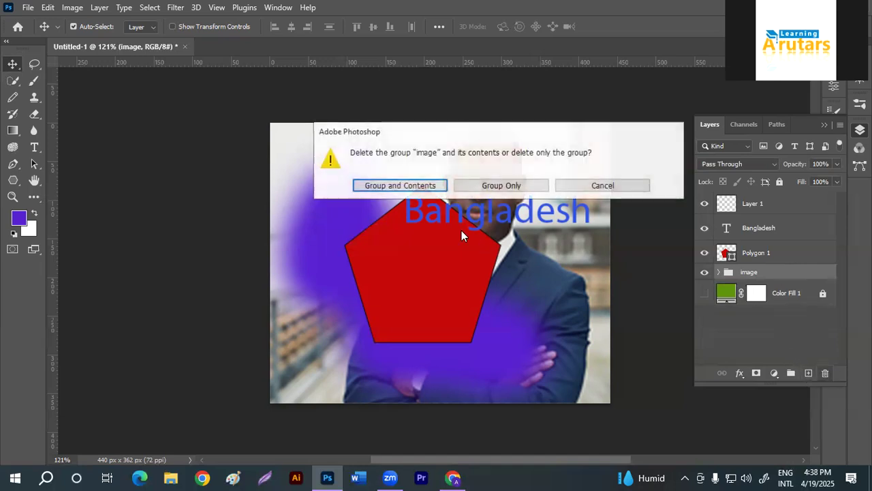
click(398, 188)
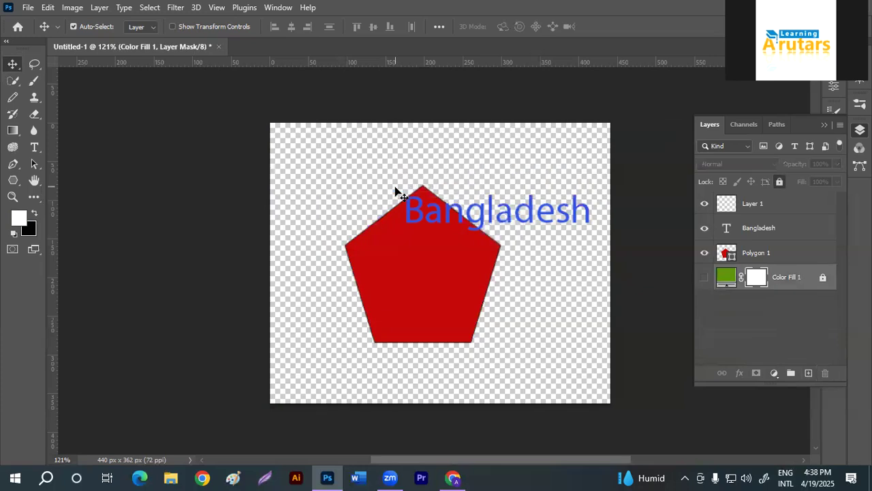
click(704, 281)
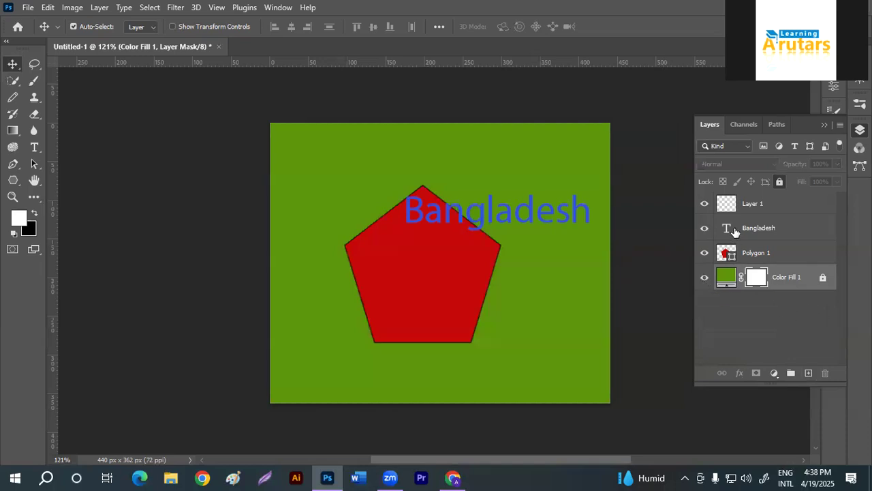
Step: Move the Bangladesh text below the red pentagon and shift the pentagon slightly to the right
click(781, 205)
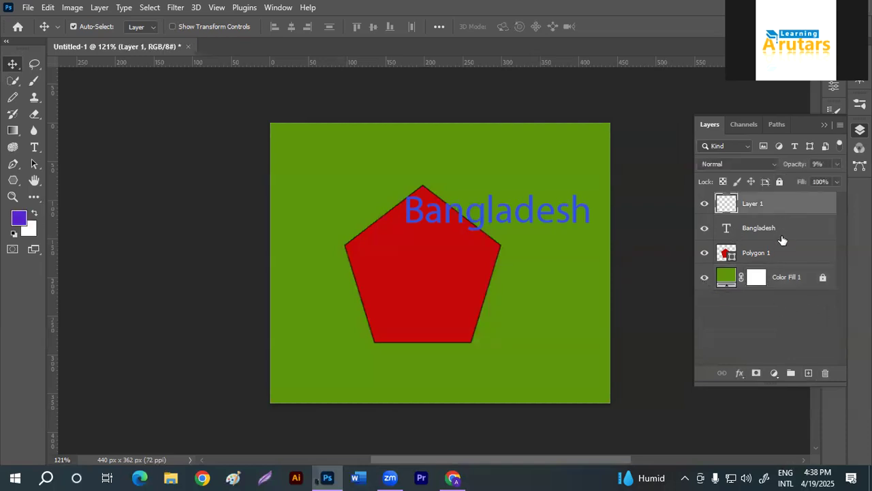
shift+click(778, 253)
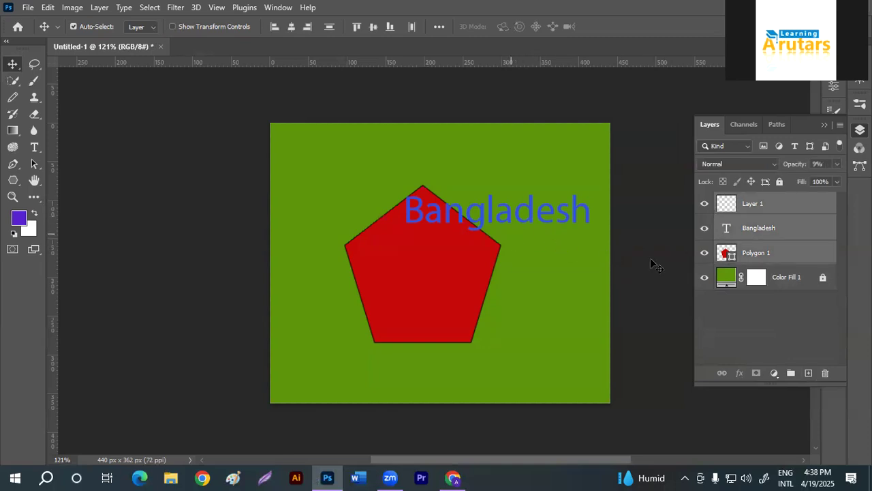
click(762, 347)
drag(509, 213, 456, 366)
mouse_move(424, 270)
mouse_down()
mouse_move(488, 275)
mouse_move(440, 256)
mouse_move(433, 271)
mouse_up()
drag(545, 174, 579, 187)
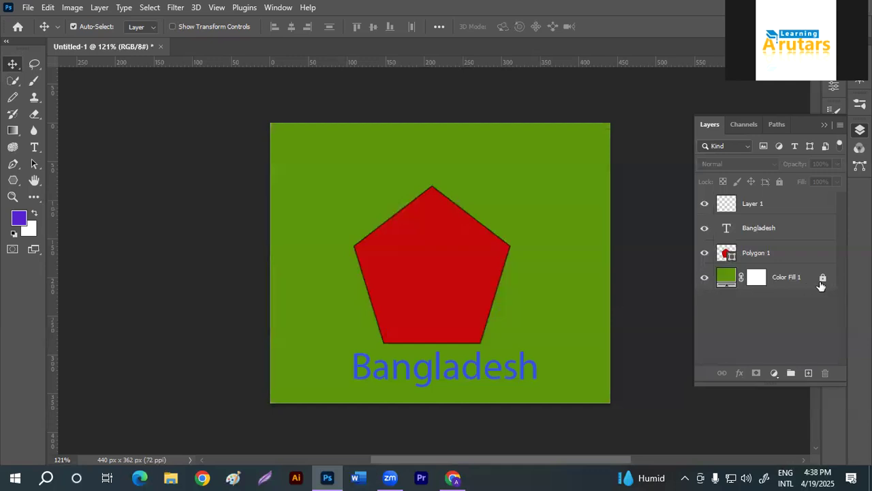
Step: Paint soft purple strokes across the upper canvas on Layer 1 with the 155 px Brush and set the layer's opacity to 100%
click(759, 212)
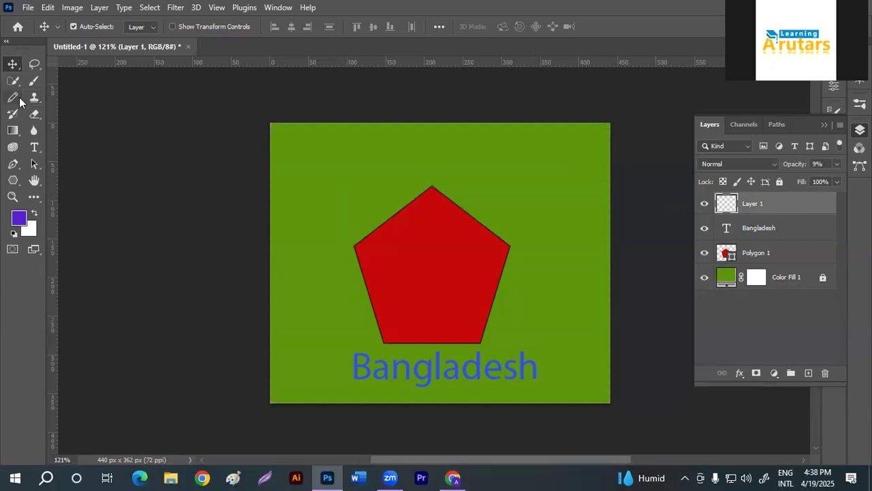
click(34, 80)
drag(347, 171, 341, 175)
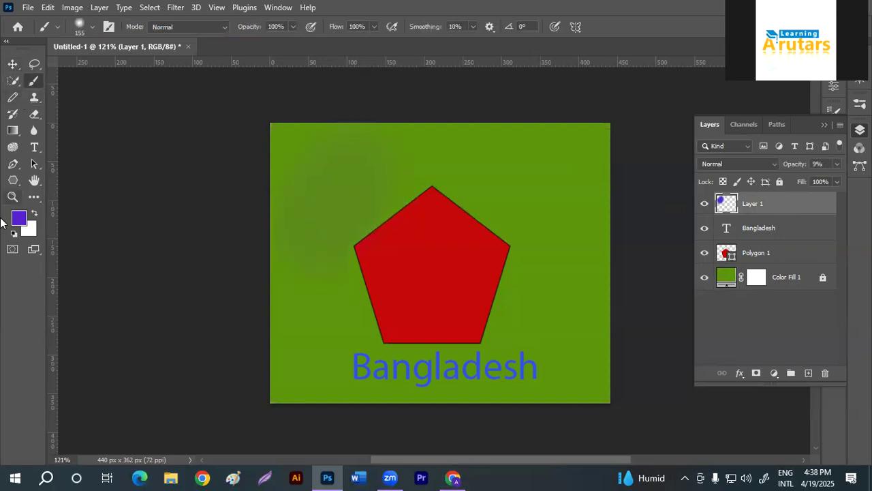
mouse_move(475, 192)
mouse_down()
mouse_move(497, 207)
mouse_move(588, 201)
mouse_move(576, 255)
mouse_move(629, 235)
mouse_up()
click(837, 164)
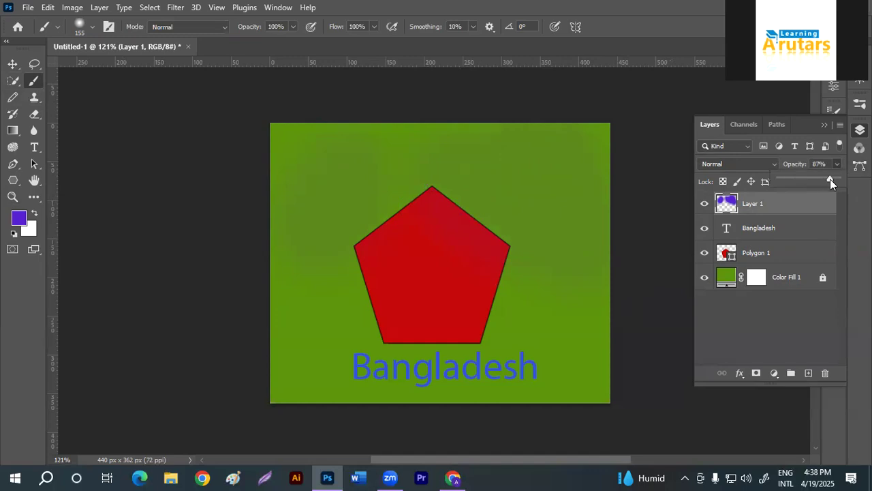
drag(842, 180, 834, 189)
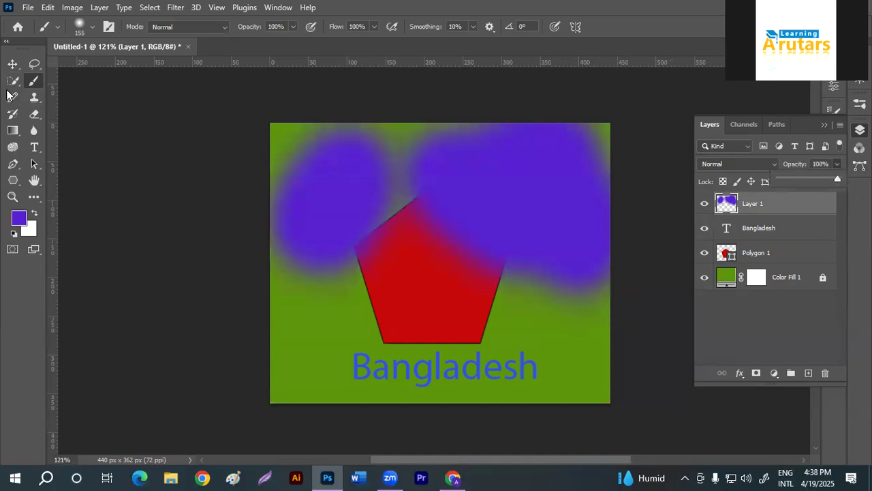
Step: Move the purple strokes on Layer 1 slightly upward, and shift the red pentagon and the Bangladesh text slightly up and left
click(11, 64)
click(727, 326)
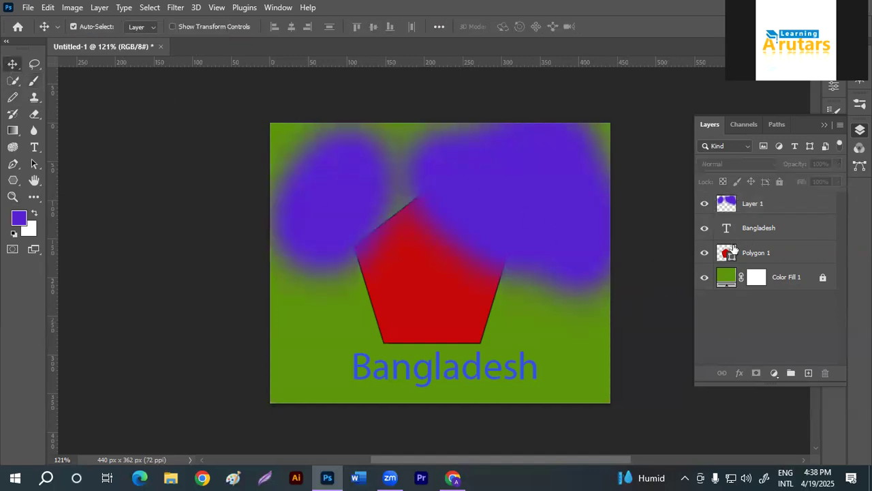
click(752, 204)
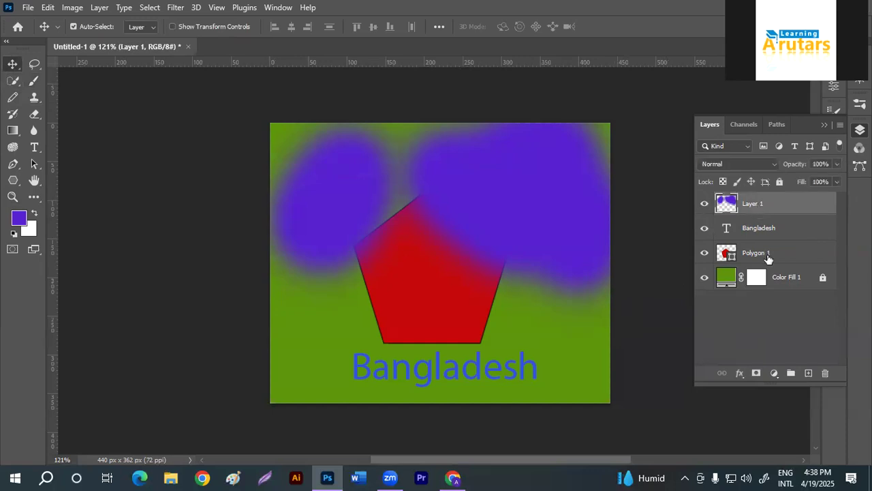
drag(558, 210, 554, 181)
drag(449, 299, 417, 280)
drag(430, 368, 401, 355)
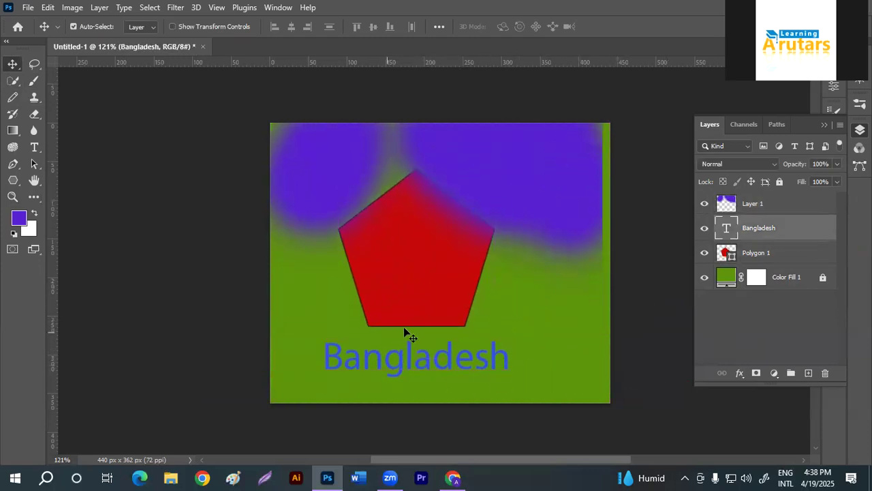
Step: Merge Layer 1, Bangladesh and Polygon 1 with Merge Visible while Color Fill 1 is hidden, and show the fill layer again
click(775, 206)
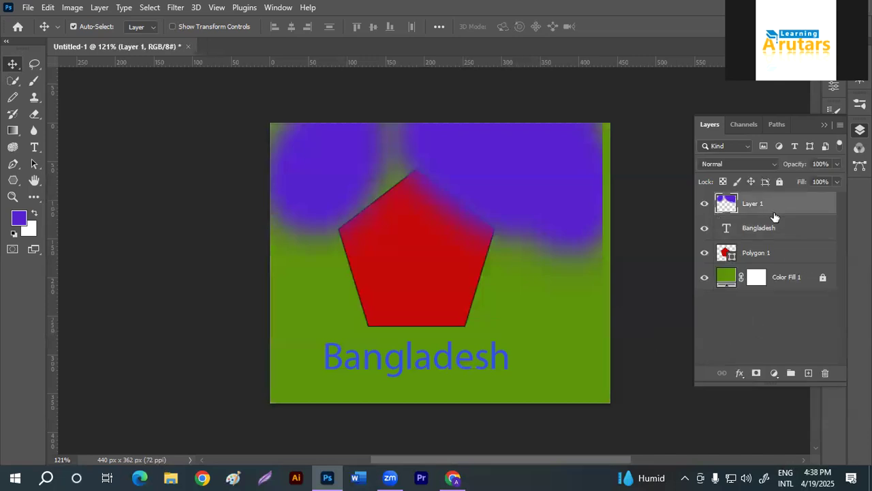
shift+click(782, 252)
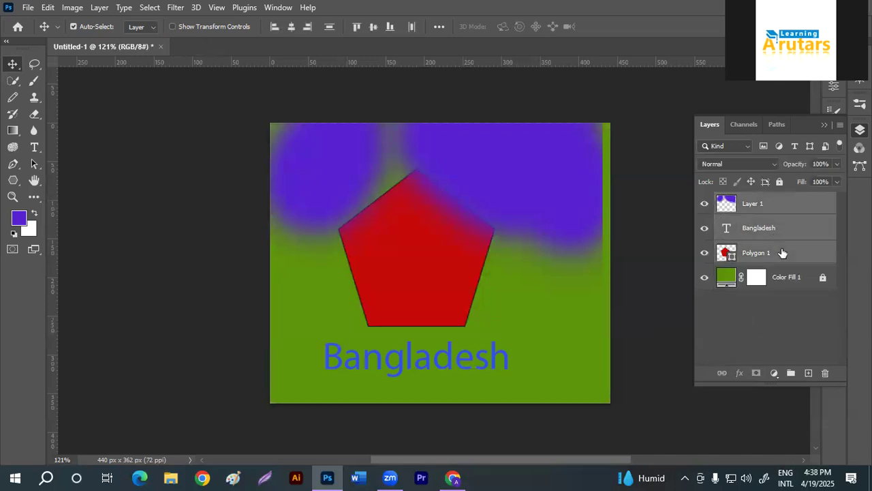
click(703, 279)
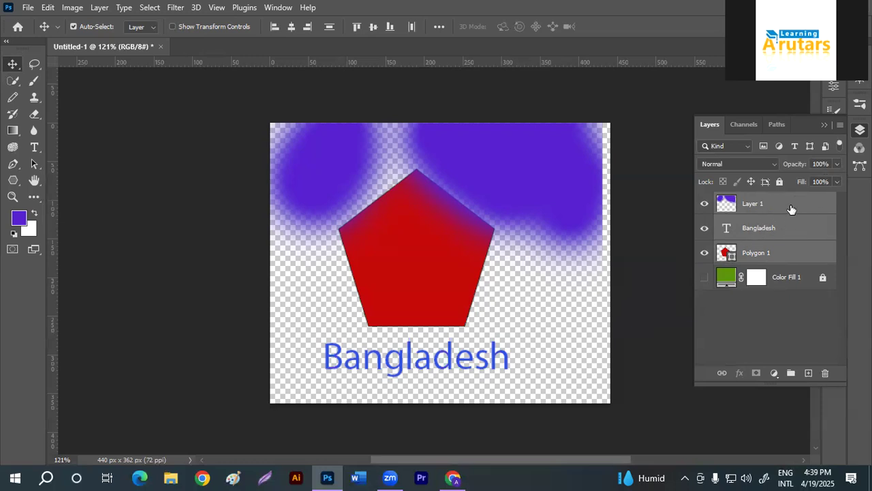
click(841, 127)
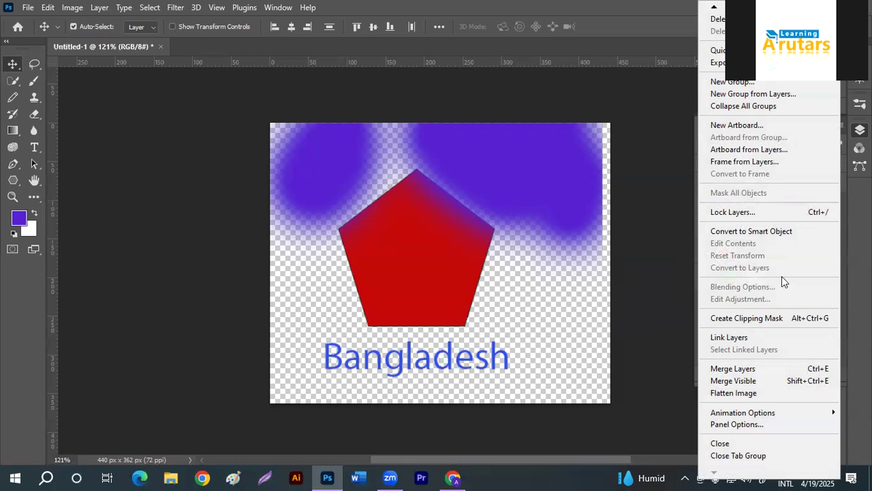
click(750, 381)
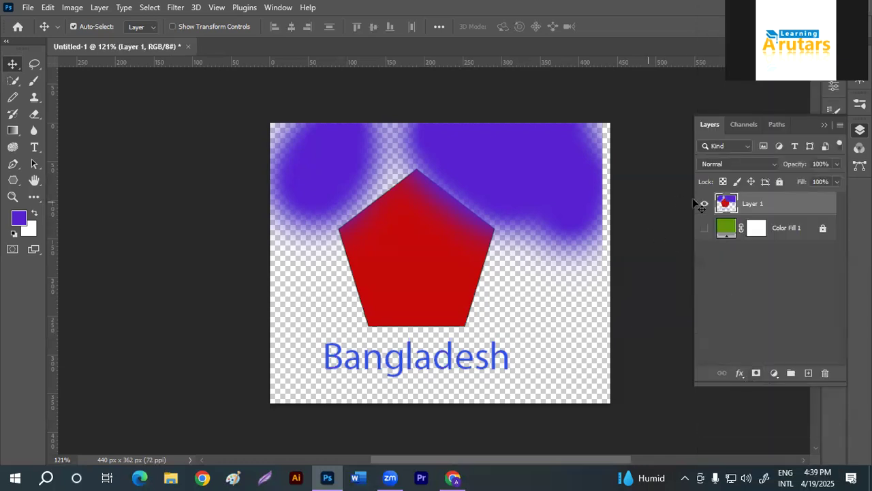
click(704, 229)
drag(446, 276, 410, 246)
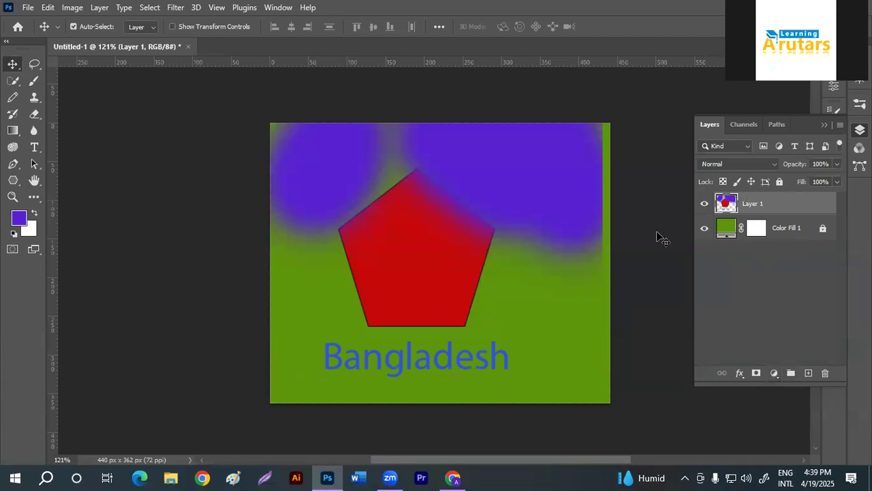
click(99, 7)
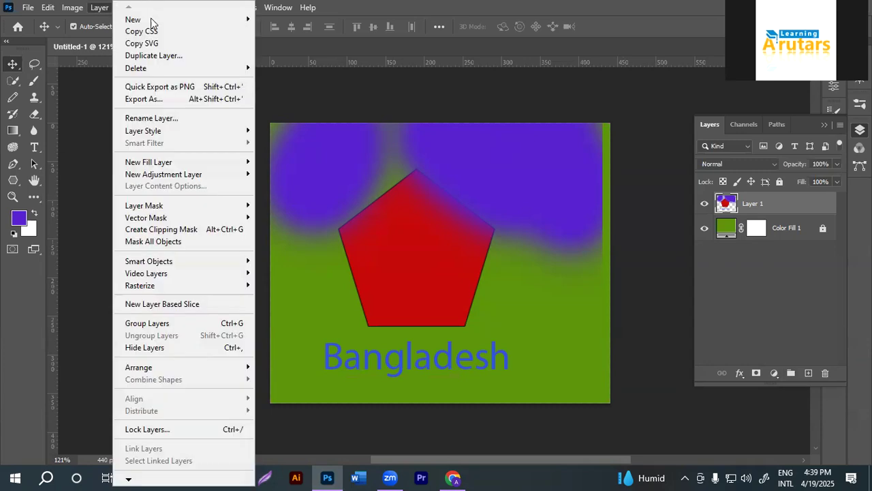
mouse_move(193, 68)
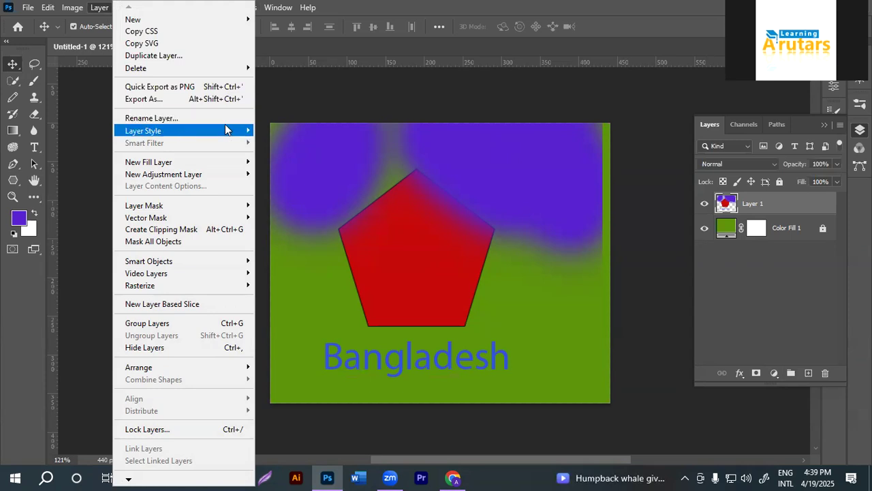
mouse_move(234, 206)
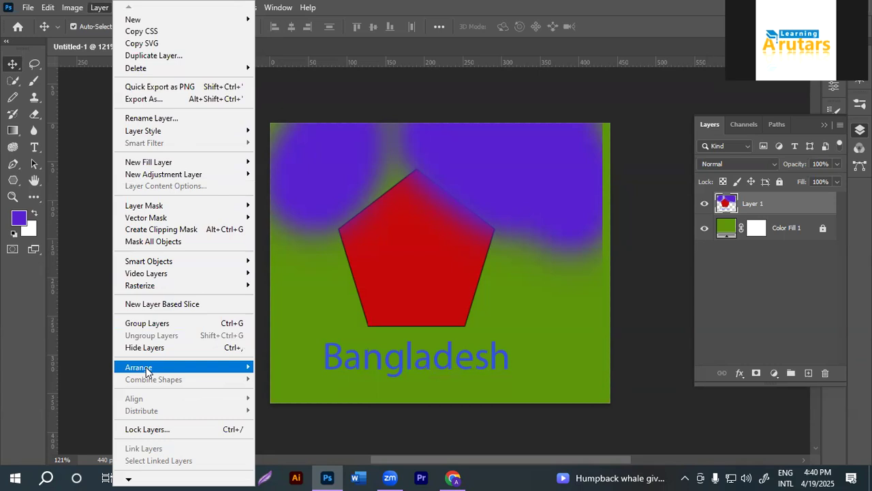
mouse_move(146, 369)
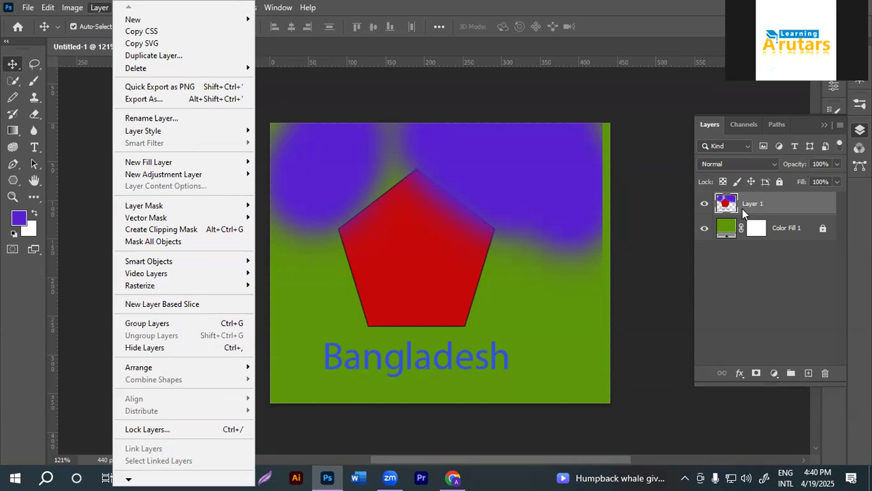
click(781, 261)
Step: Undo the layer merge and move Layer 1, Bangladesh and Polygon 1 together slightly down and to the right
key(ctrl+z)
key(ctrl+z)
key(ctrl+z)
drag(532, 243, 573, 210)
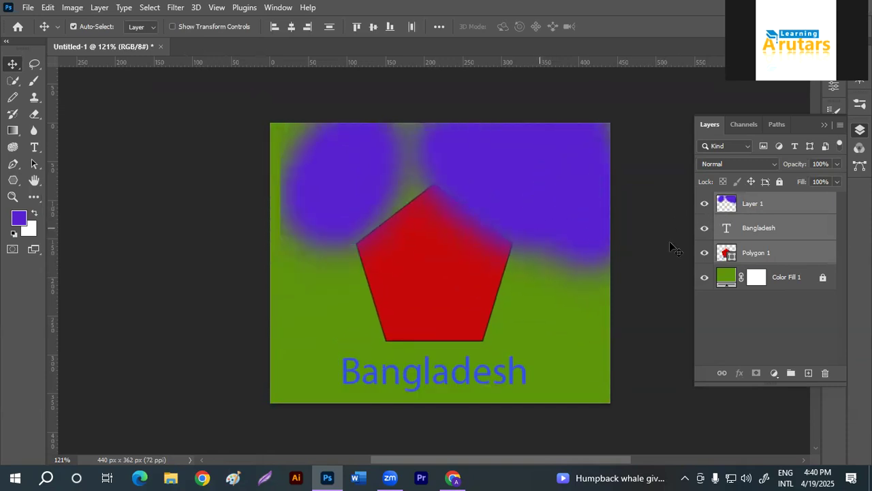
Step: Deselect the three layers and move only the red pentagon slightly to the left
click(678, 274)
click(759, 209)
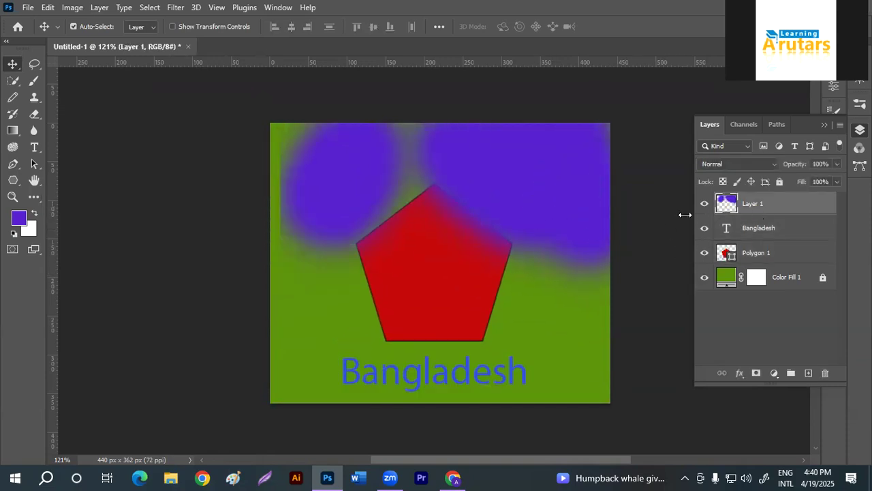
drag(440, 302, 421, 298)
right_click(421, 300)
click(418, 301)
Step: Bring the Polygon 1 layer to the front of the layer stack, and send it to the back below Color Fill 1
click(99, 8)
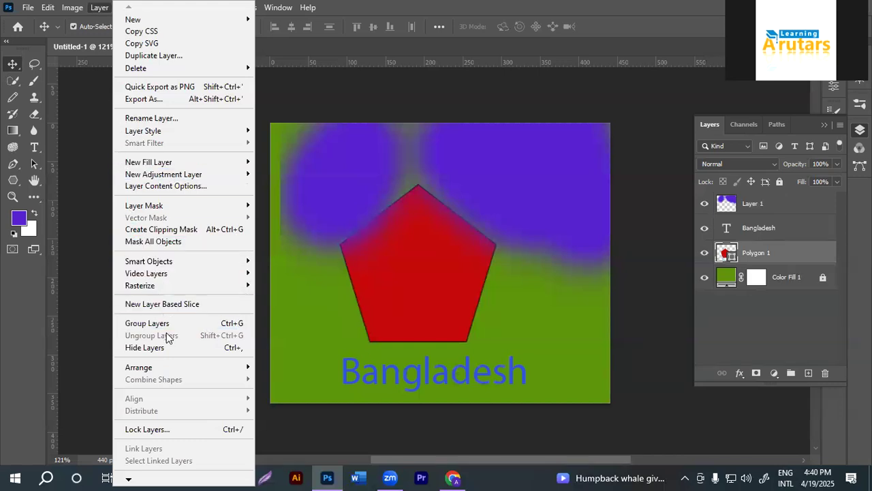
mouse_move(178, 366)
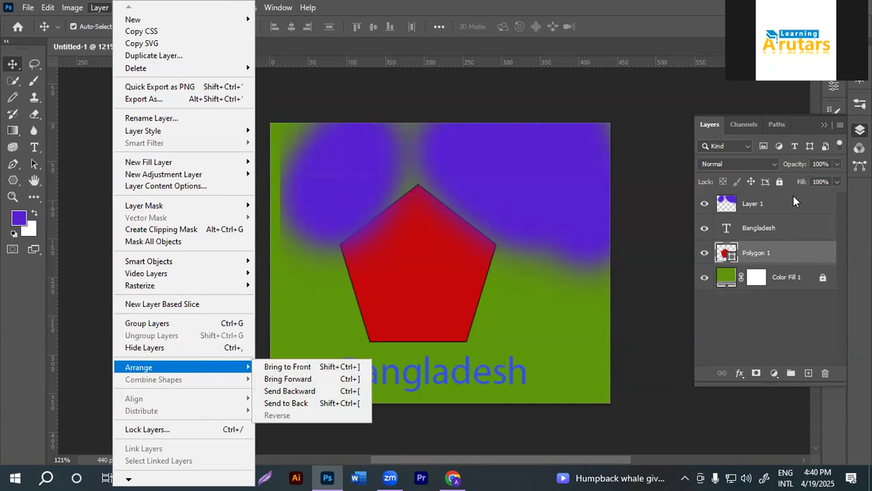
click(325, 367)
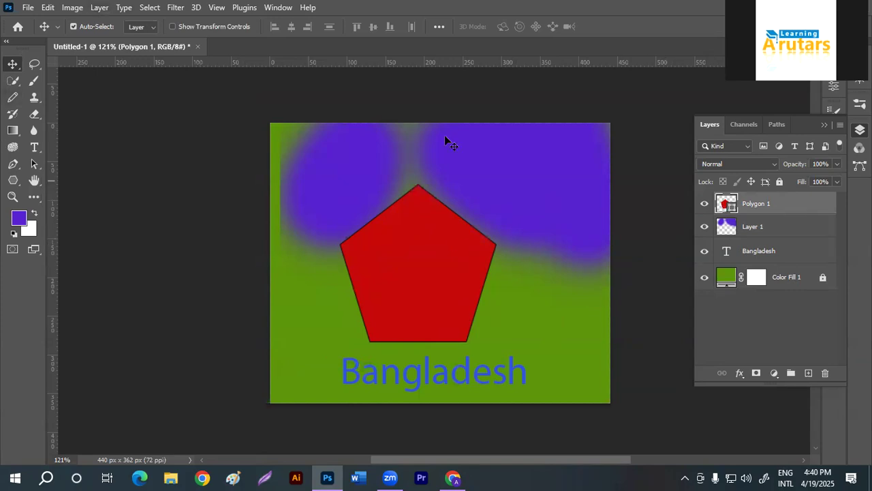
click(99, 7)
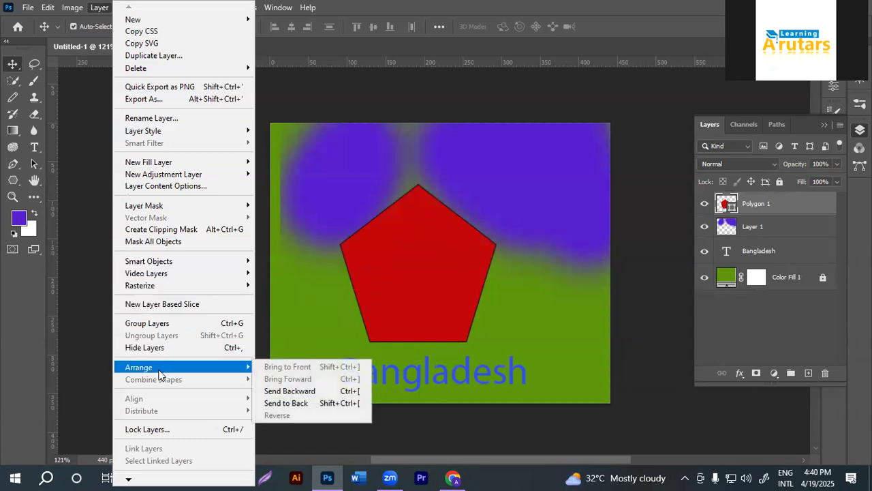
click(310, 404)
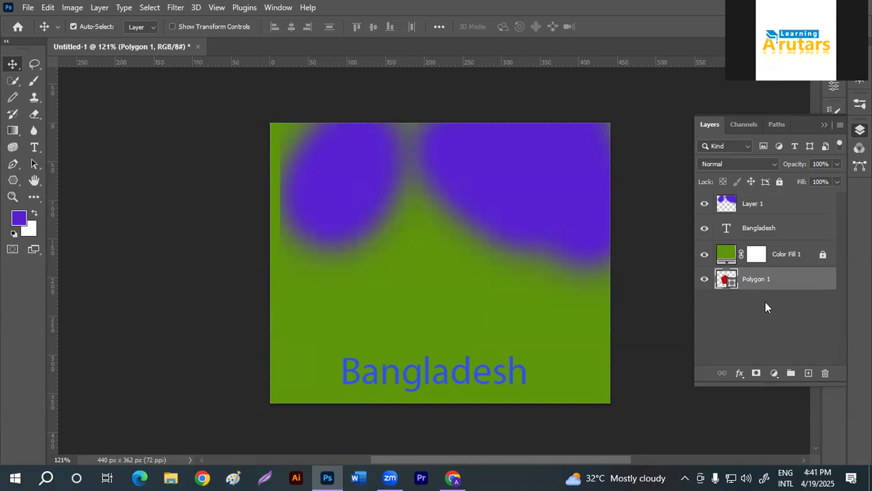
Step: Send the Bangladesh text layer one level backward, beneath Color Fill 1, and switch to Zoom
click(747, 230)
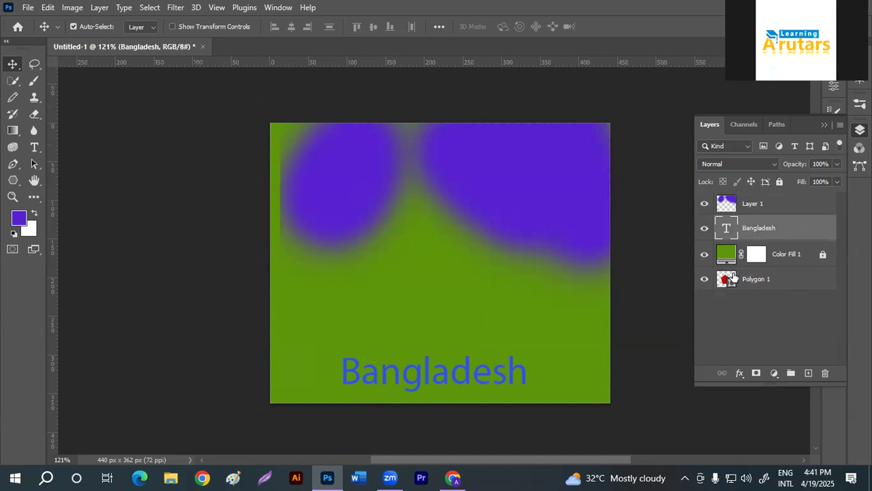
click(99, 8)
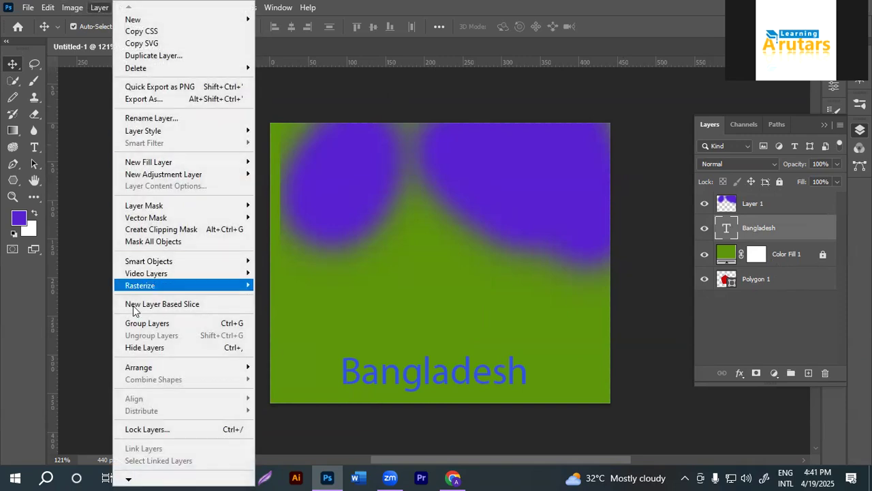
mouse_move(158, 369)
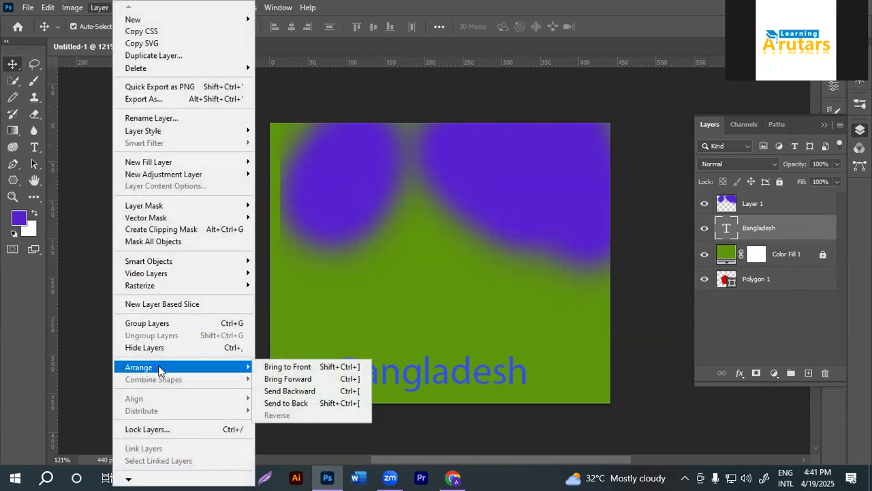
click(315, 391)
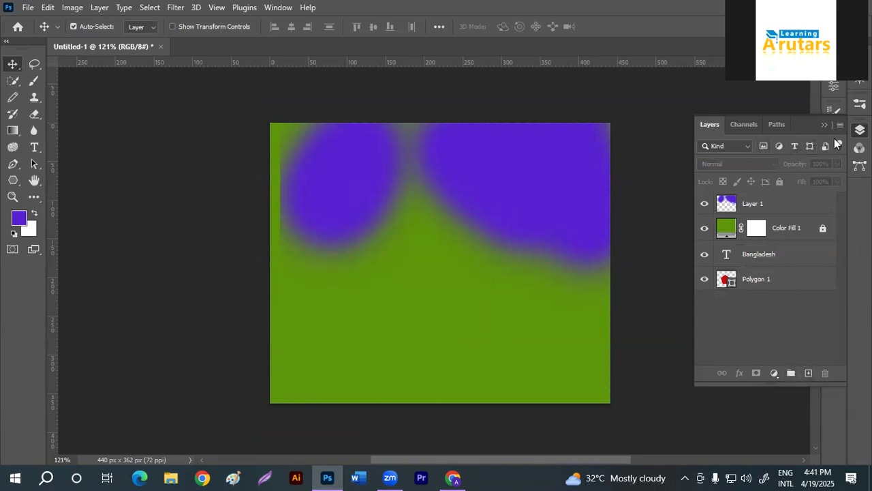
click(394, 477)
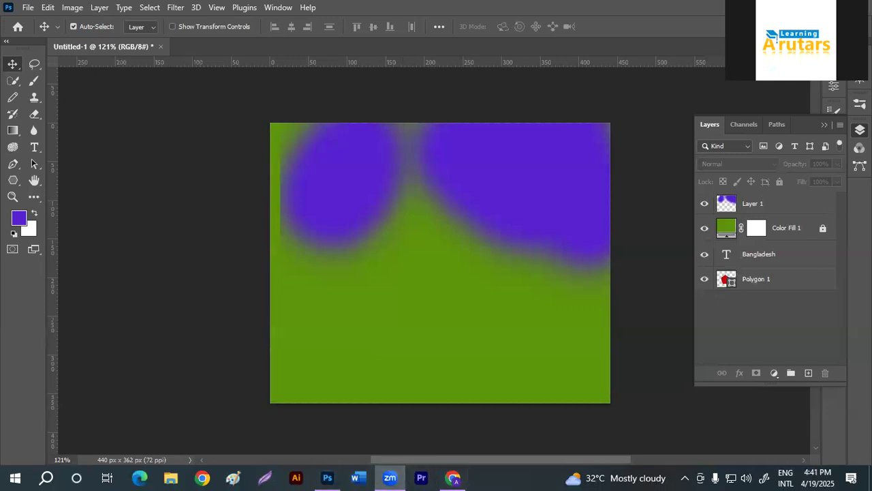